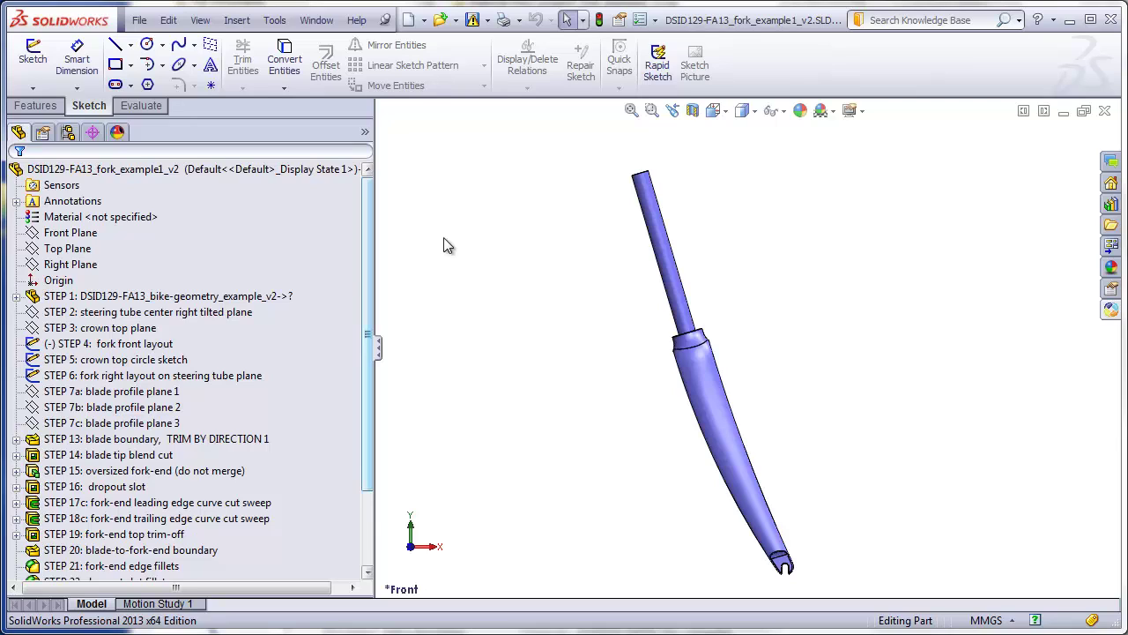
Review the STEP 1 to STEP 6 features of the fork by highlighting them in the model history
left_click(152, 295)
left_click(126, 312)
left_click(113, 343)
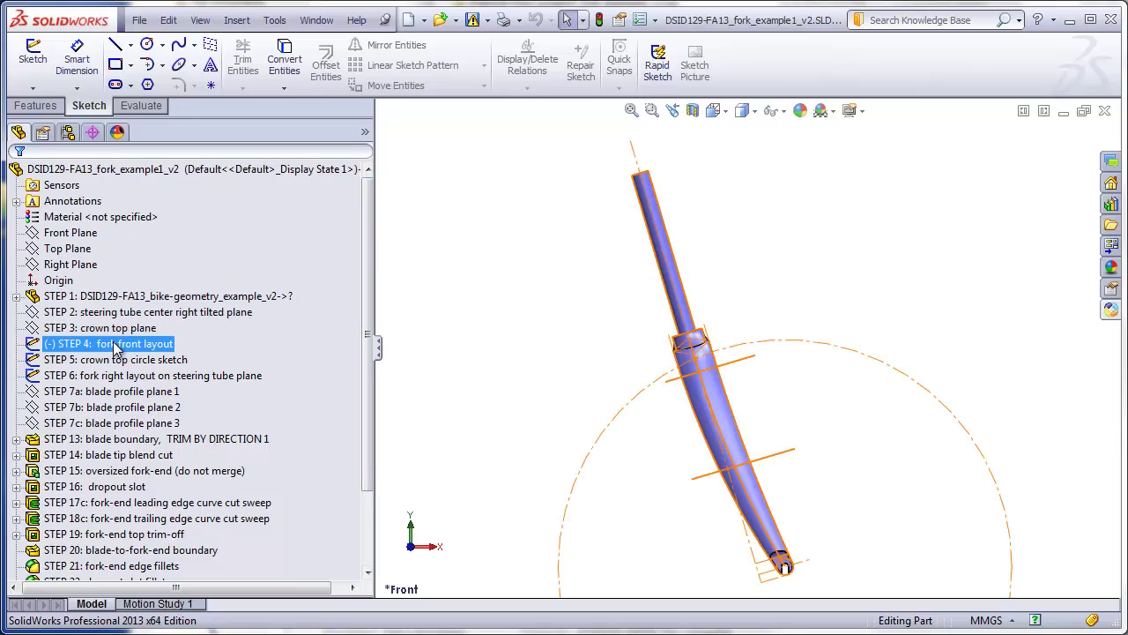
left_click(93, 359)
left_click(88, 375)
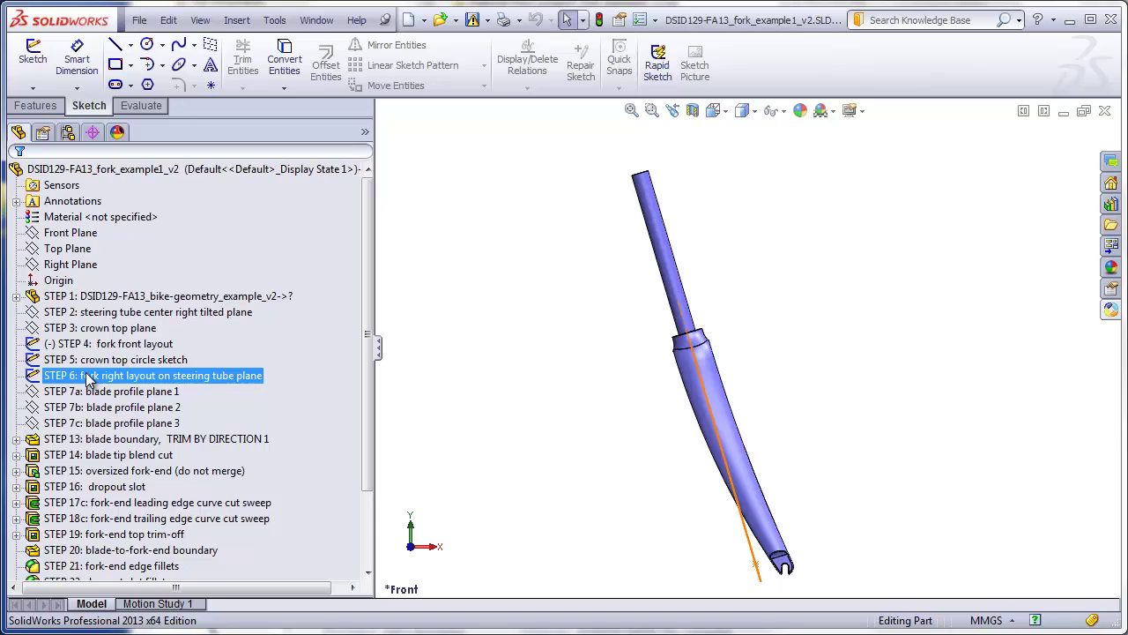
left_click(420, 383)
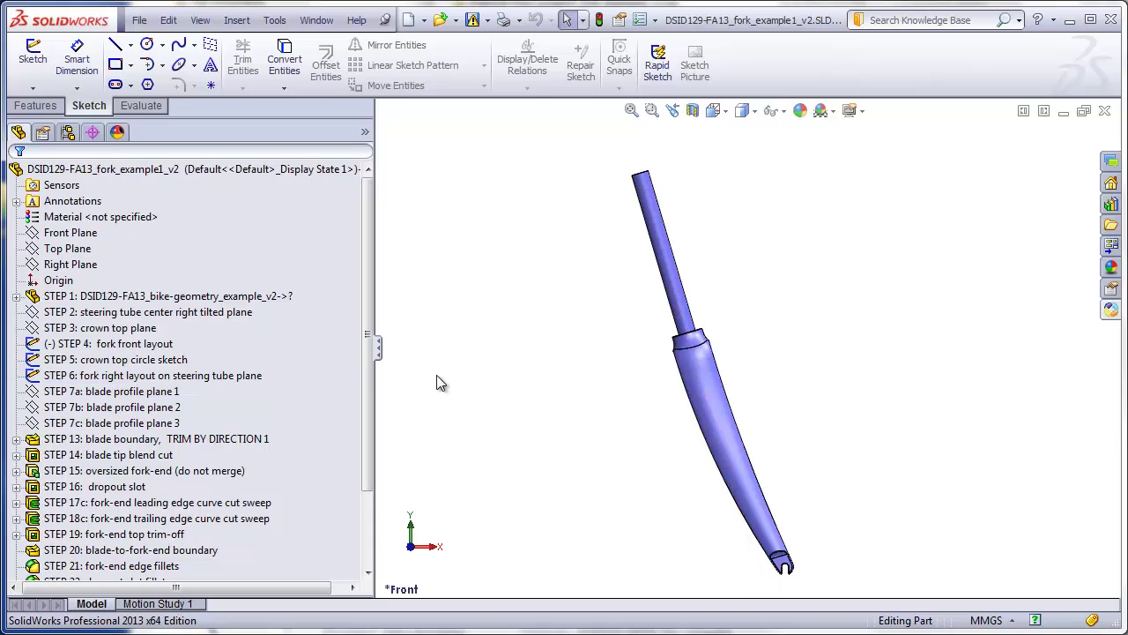
Roll the model history back to just after the STEP 4 fork front layout and turn on sketch visibility
scroll(264, 423, "down", 3)
left_click_drag(317, 574, 312, 256)
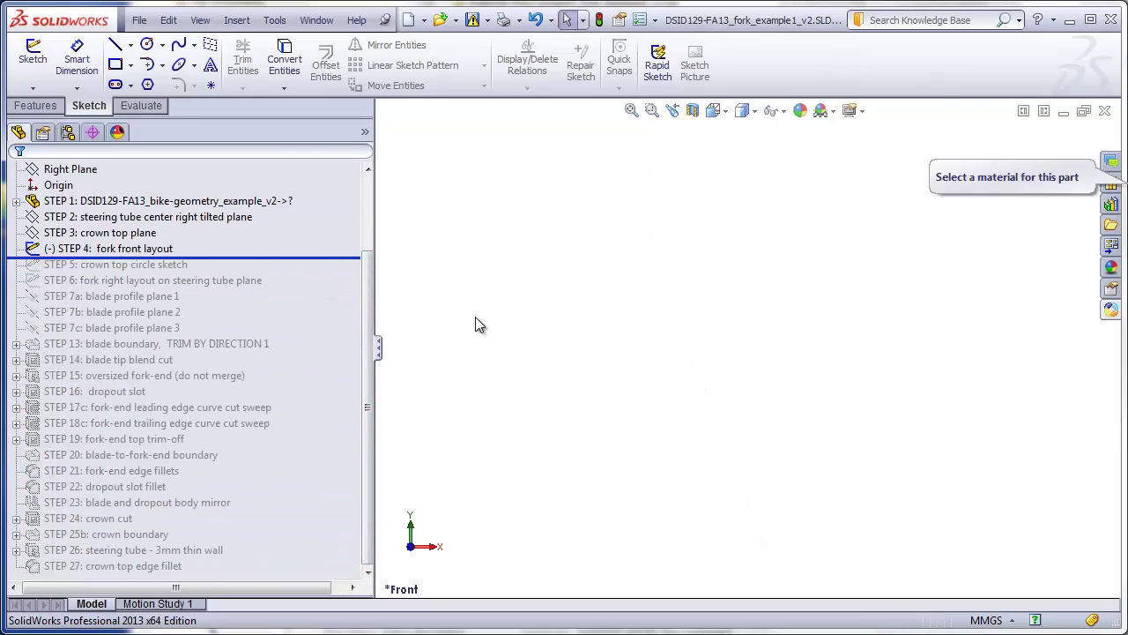
left_click(200, 20)
left_click(220, 235)
Inspect the STEP 1 bike geometry part, the STEP 2 steering tube tilted plane and the STEP 3 crown top plane
left_click(224, 201)
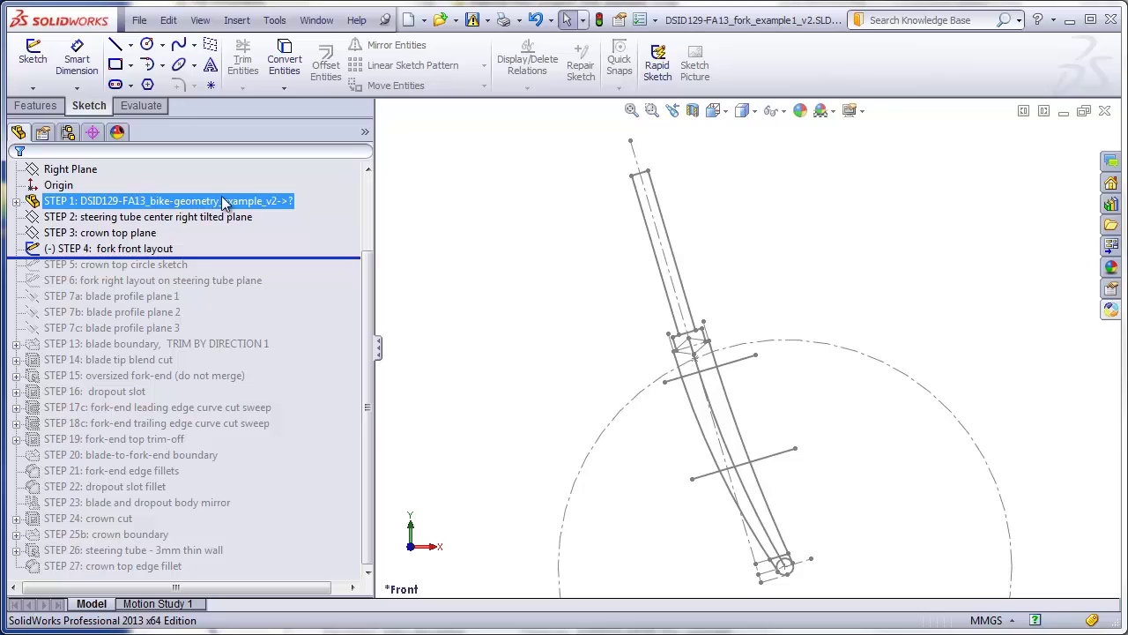
left_click(217, 216)
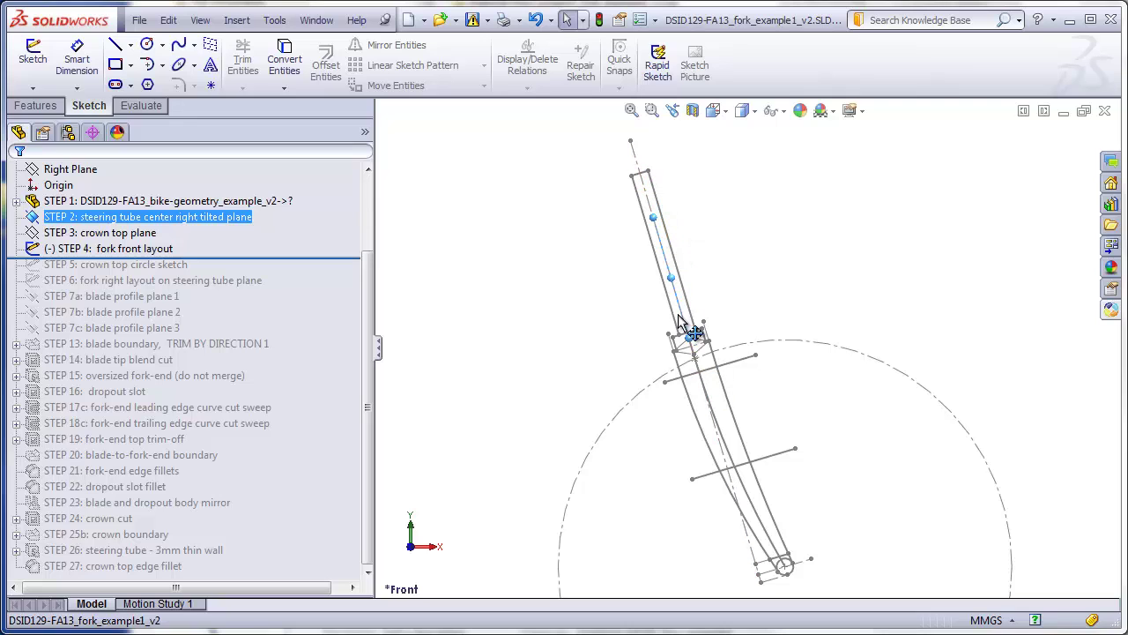
left_click(142, 235, "ctrl")
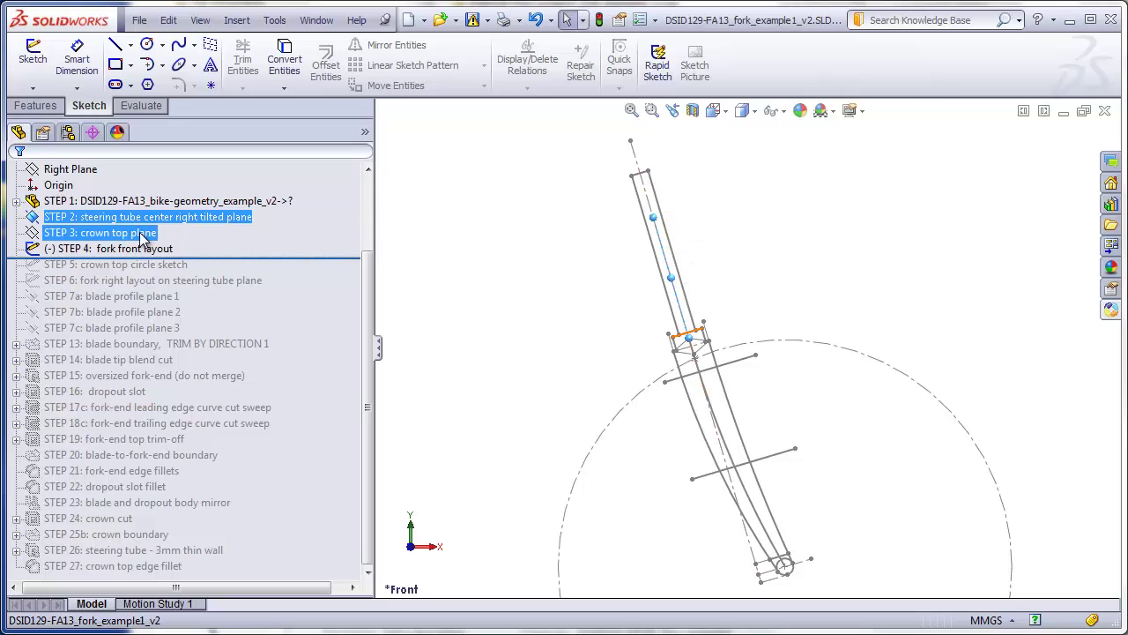
left_click(143, 235)
scroll(703, 342, "down", 5)
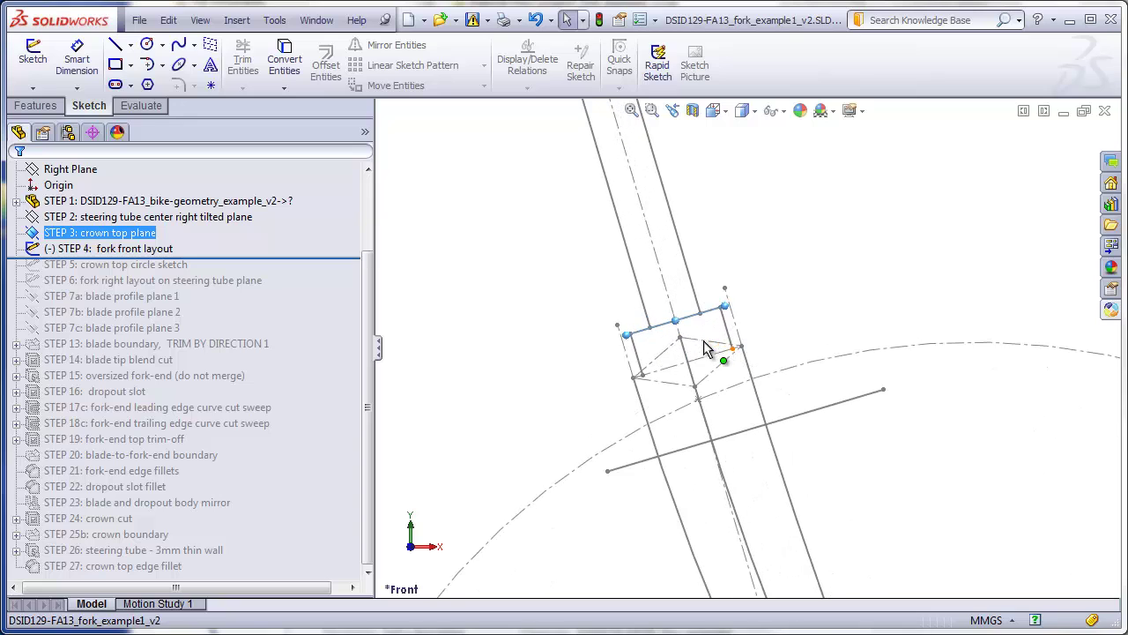
key("z")
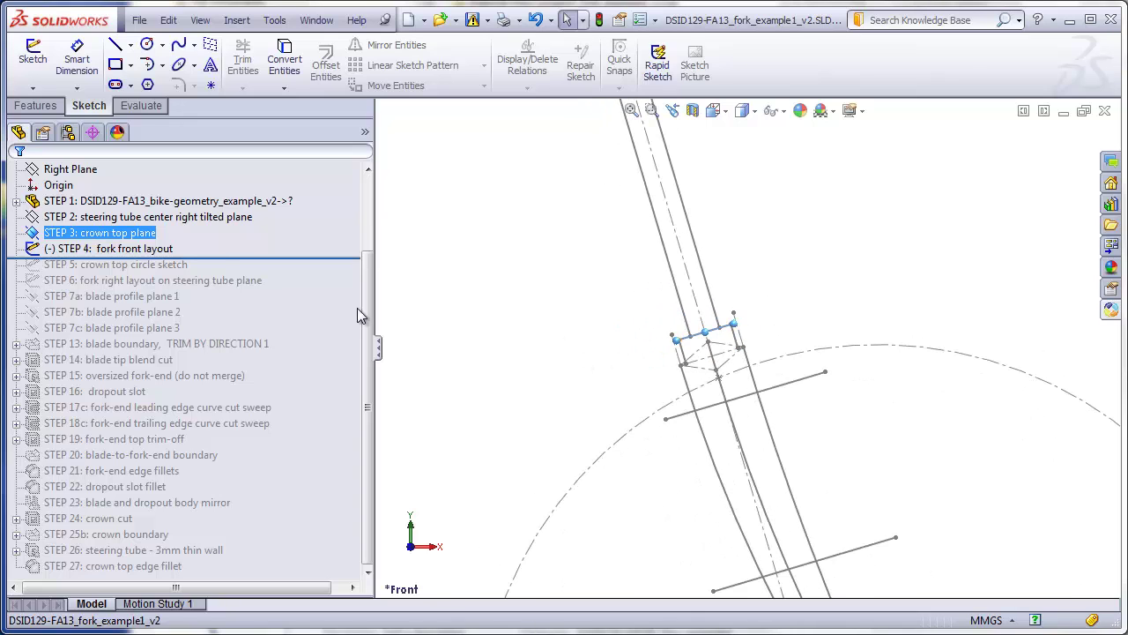
key("f")
Display the dimensions of the STEP 4 fork front layout sketch and examine its crown area
left_click(147, 250)
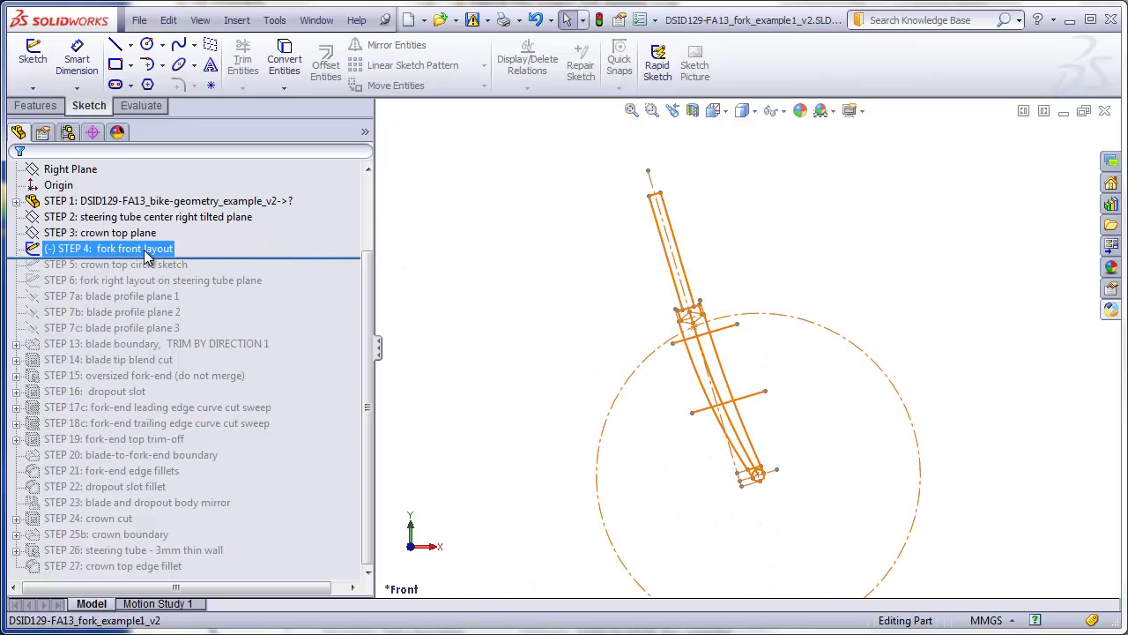
double_click(145, 251)
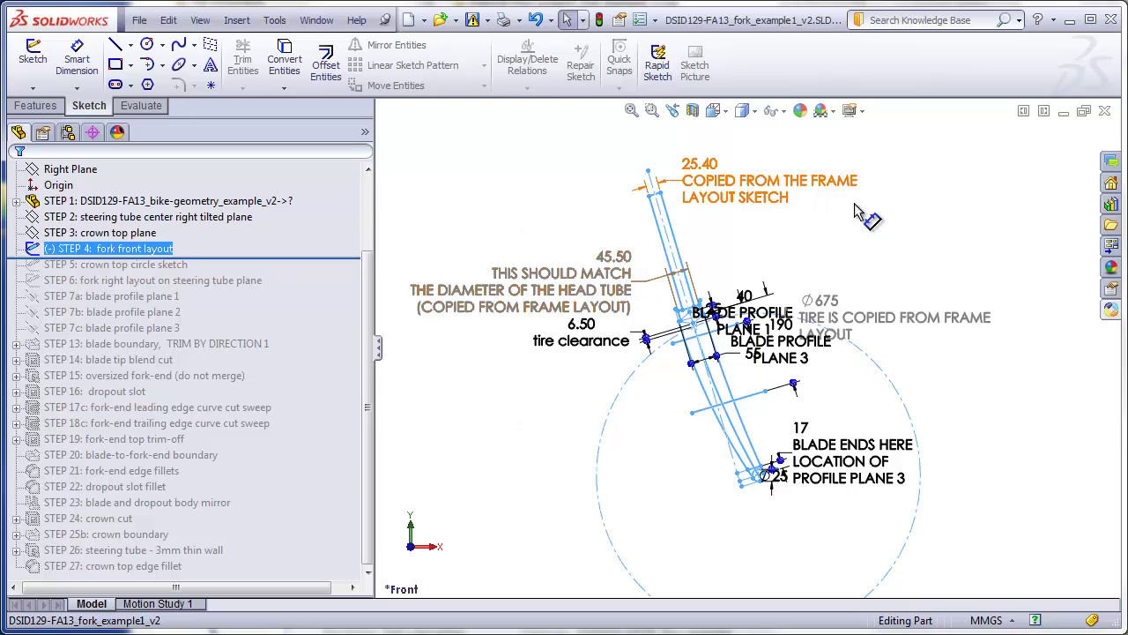
left_click(548, 499)
scroll(710, 304, "down", 5)
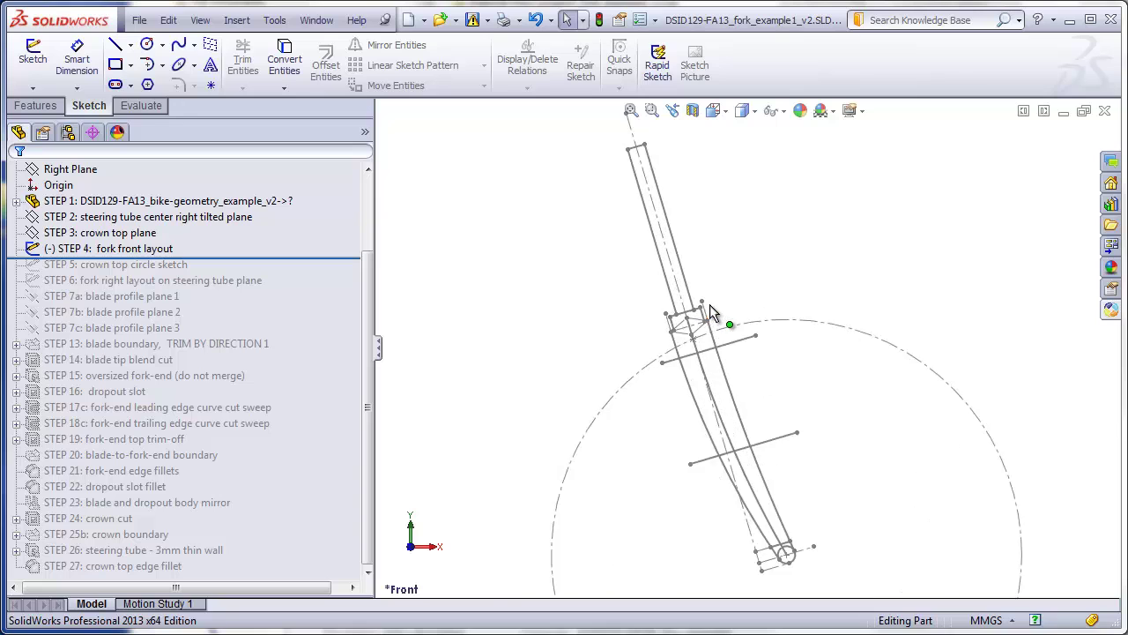
scroll(733, 319, "down", 3)
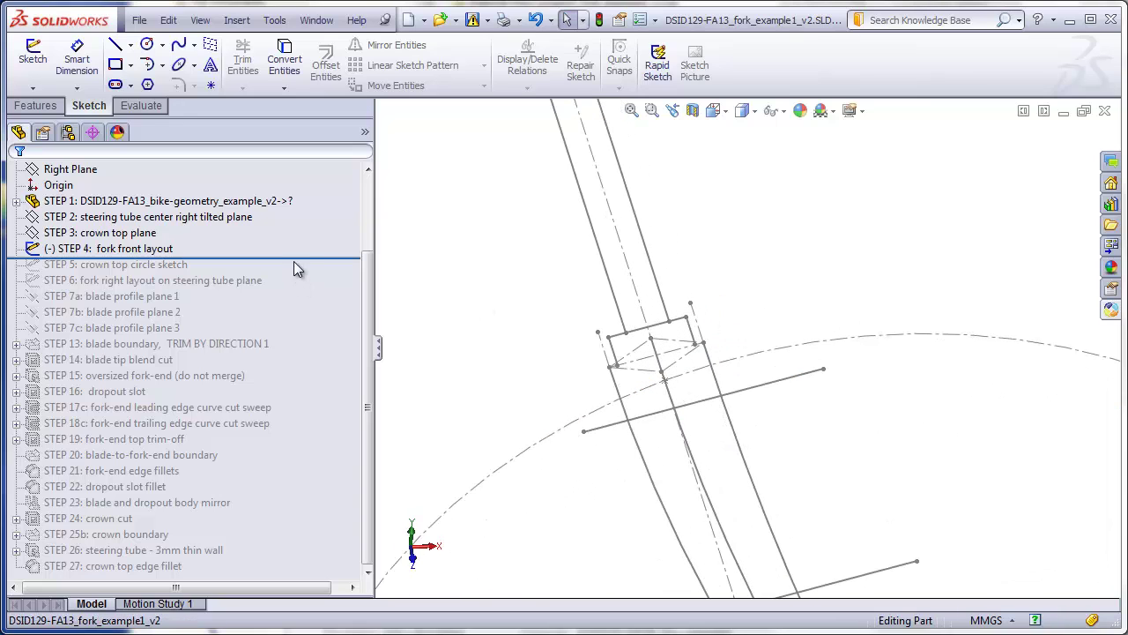
Roll the history forward past STEP 5 and examine the crown top circle sketch
mouse_move(294, 258)
left_mouse_down()
mouse_move(302, 254)
mouse_move(302, 275)
left_mouse_up()
left_click(132, 265)
left_click_drag(141, 273, 251, 296)
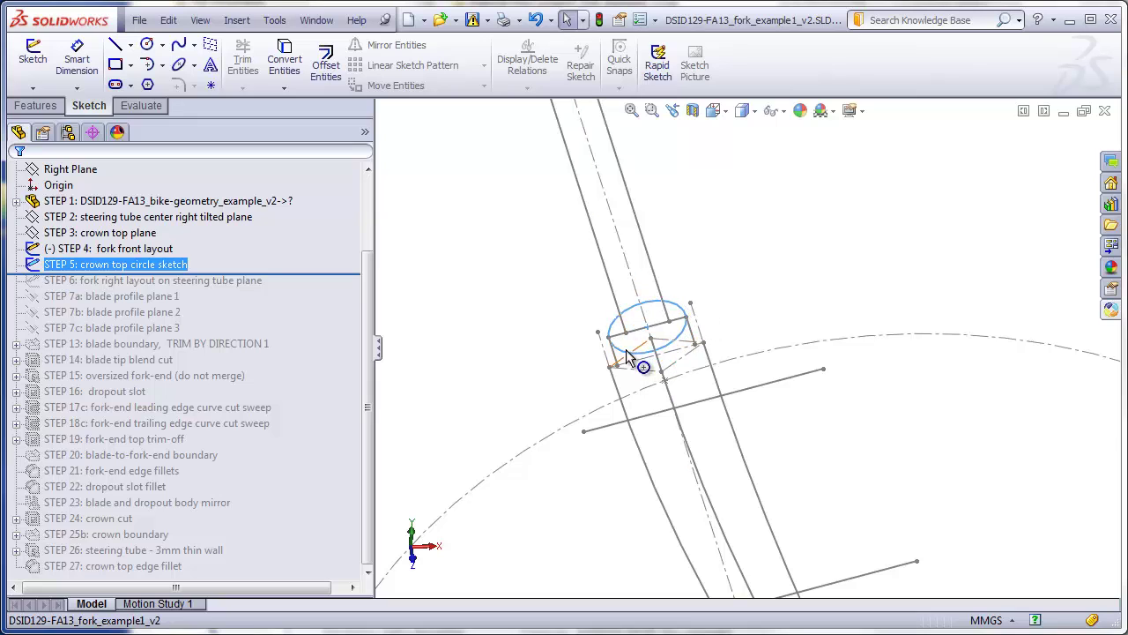
scroll(679, 366, "down", 2)
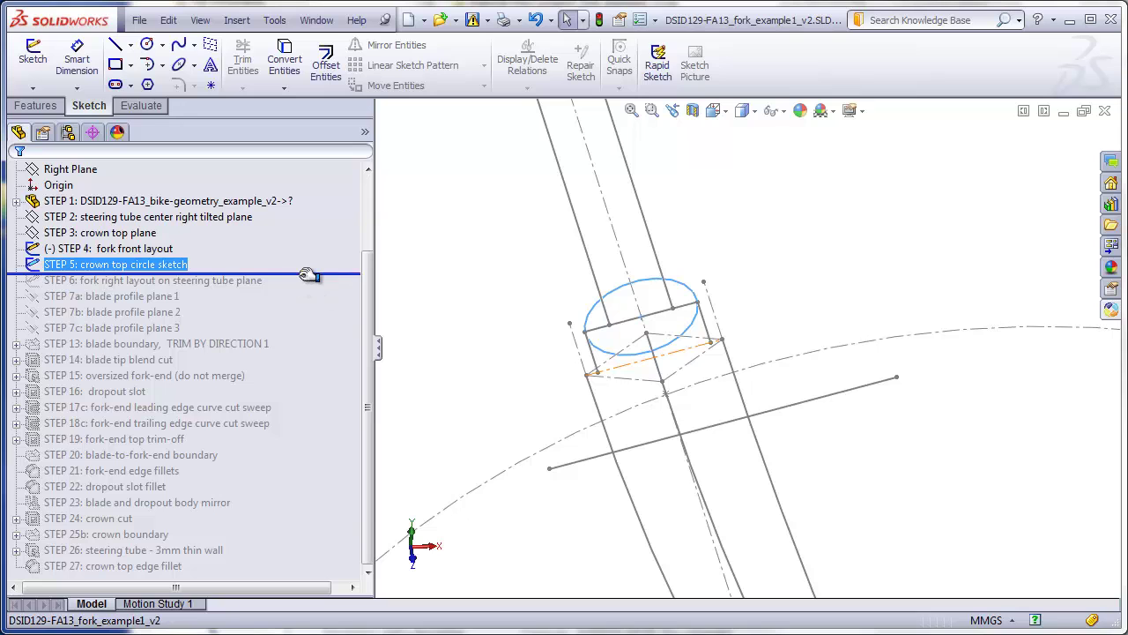
Roll the history forward past STEP 6 and examine the fork right layout sketch from crown to fork end
left_click_drag(315, 275, 309, 285)
mouse_move(617, 371)
middle_mouse_down()
mouse_move(684, 509)
mouse_move(580, 409)
mouse_move(575, 476)
mouse_move(602, 494)
mouse_move(892, 476)
mouse_move(866, 461)
middle_mouse_up()
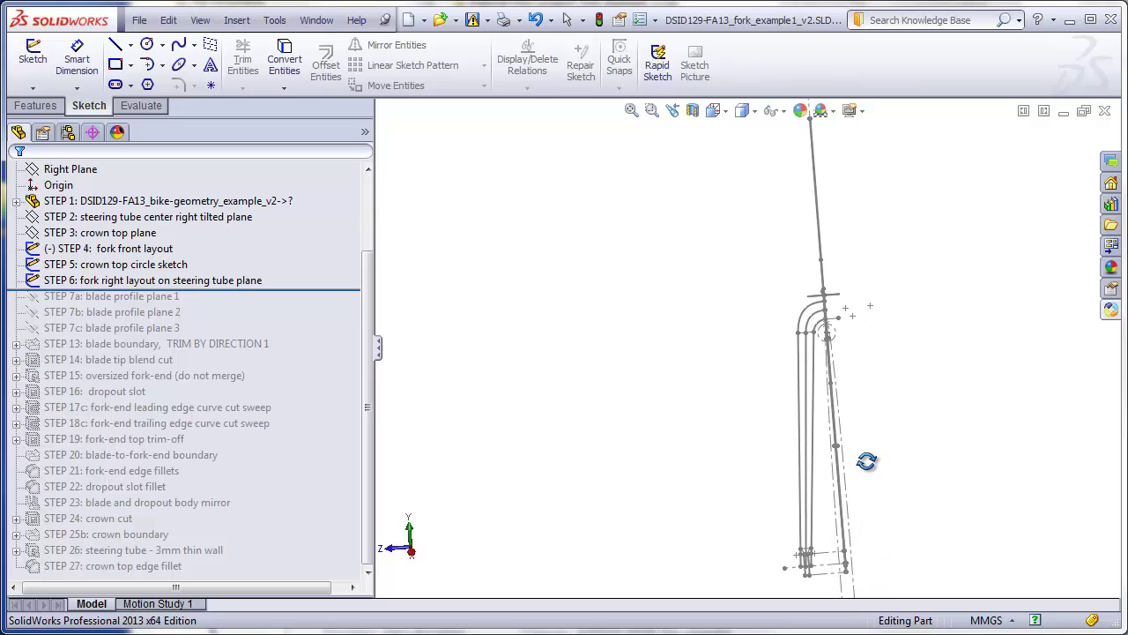
scroll(836, 351, "down", 3)
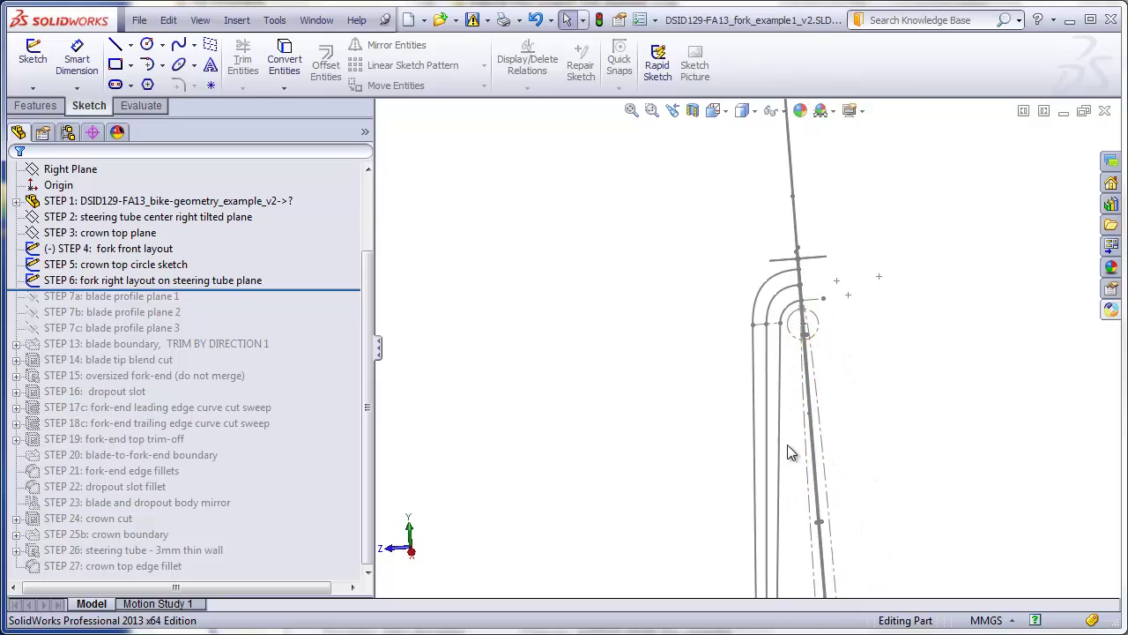
scroll(774, 515, "up", 3)
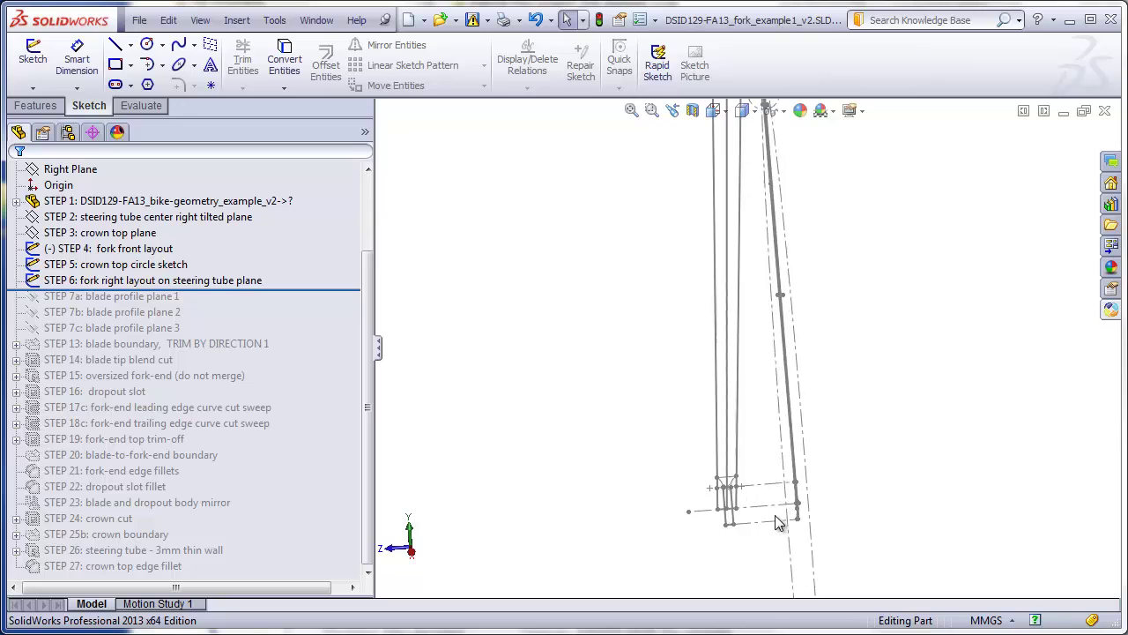
scroll(732, 433, "down", 3)
scroll(860, 296, "up", 3)
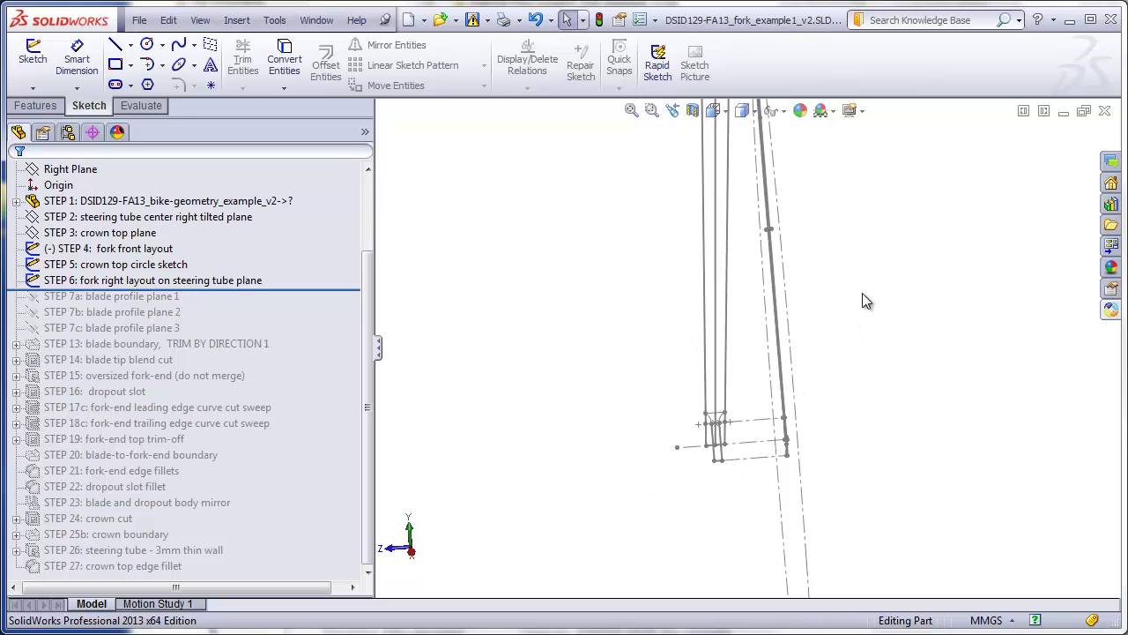
scroll(795, 226, "down", 2)
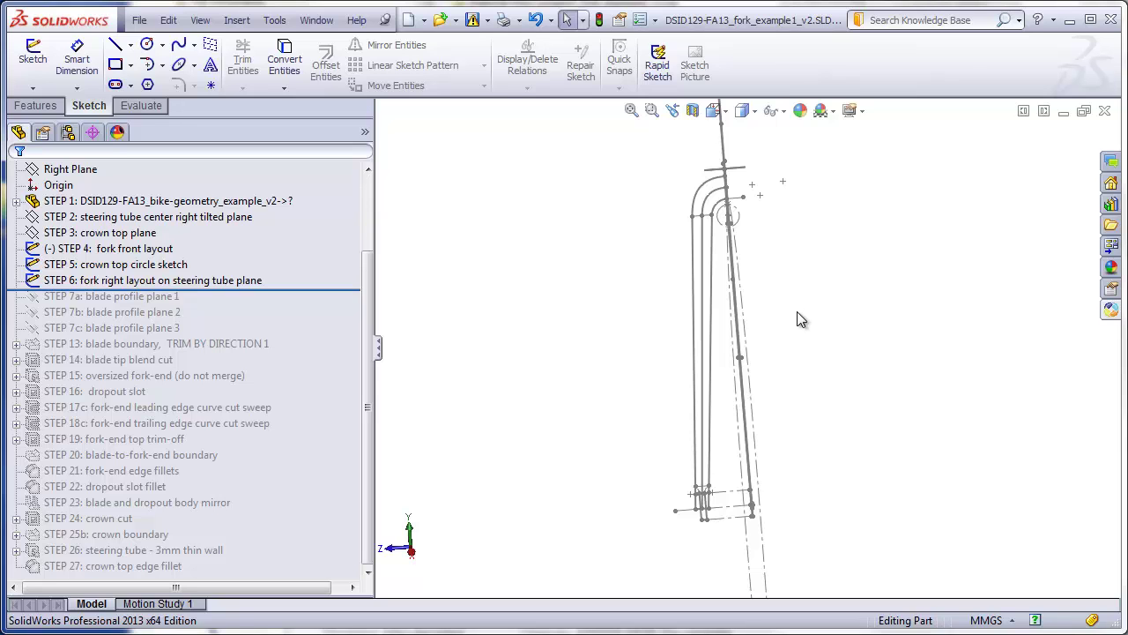
mouse_move(799, 317)
middle_mouse_down()
mouse_move(810, 305)
mouse_move(913, 305)
mouse_move(844, 328)
middle_mouse_up()
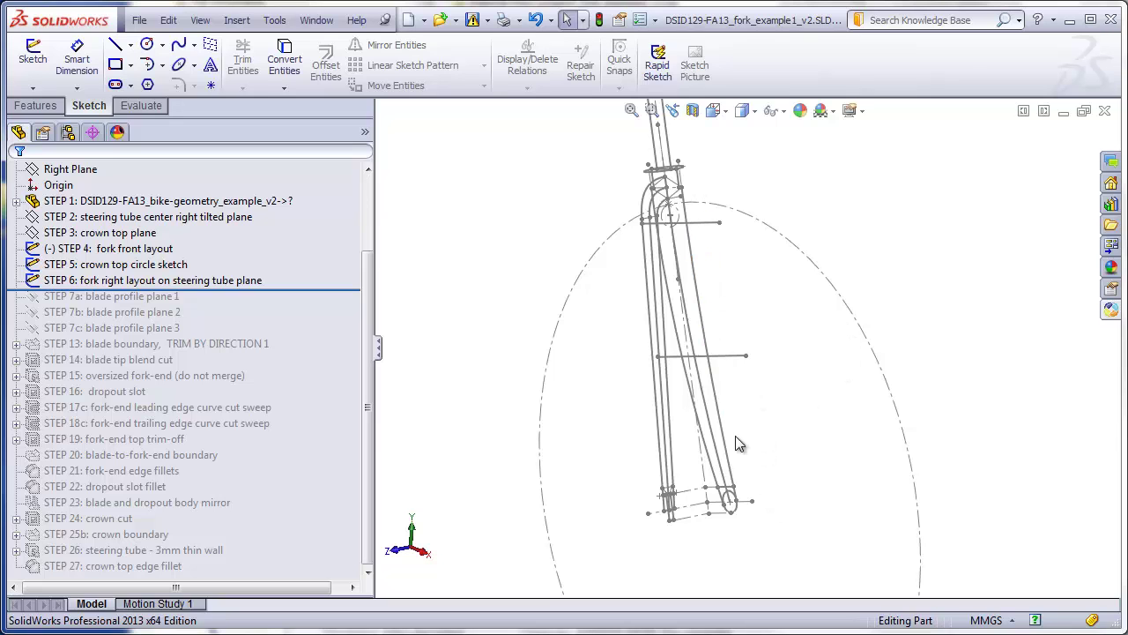
scroll(719, 476, "down", 2)
mouse_move(719, 476)
middle_mouse_down()
mouse_move(699, 460)
mouse_move(663, 469)
middle_mouse_up()
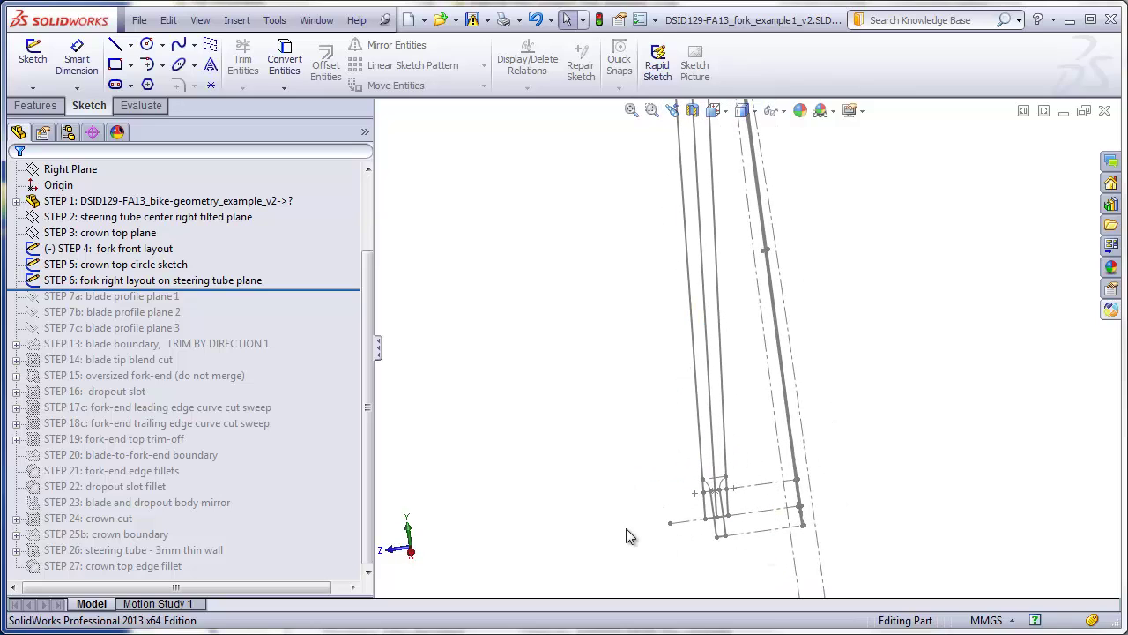
Orient the view normal to the STEP 2 steering tube center right tilted plane, flipped to its opposite side
key("ctrl+1")
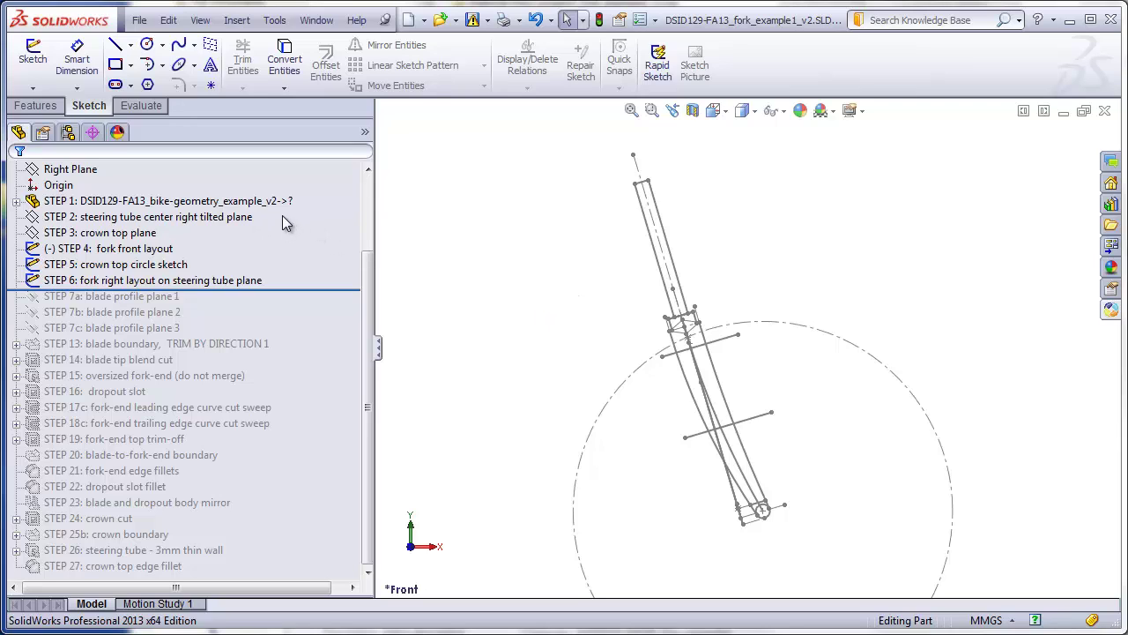
left_click(239, 217)
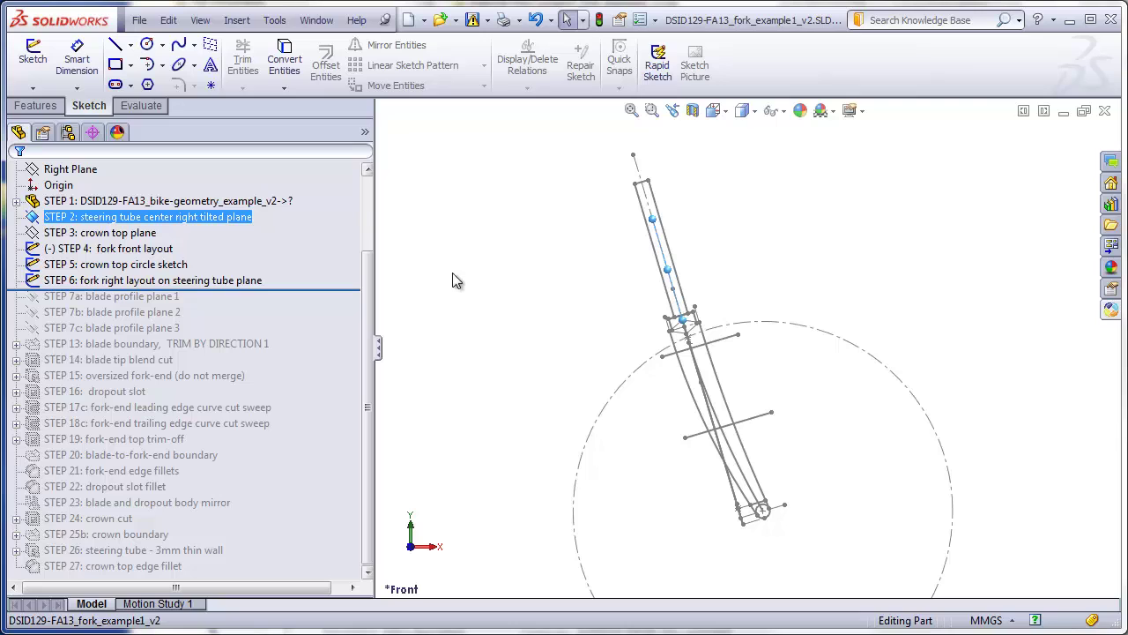
left_click(727, 112)
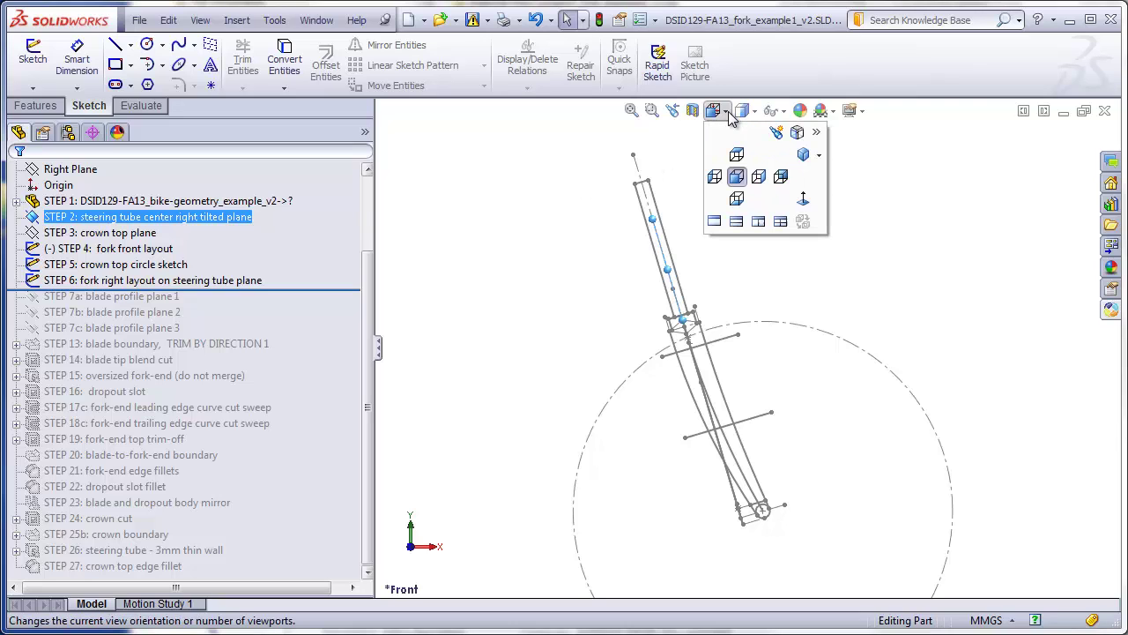
left_click(804, 201)
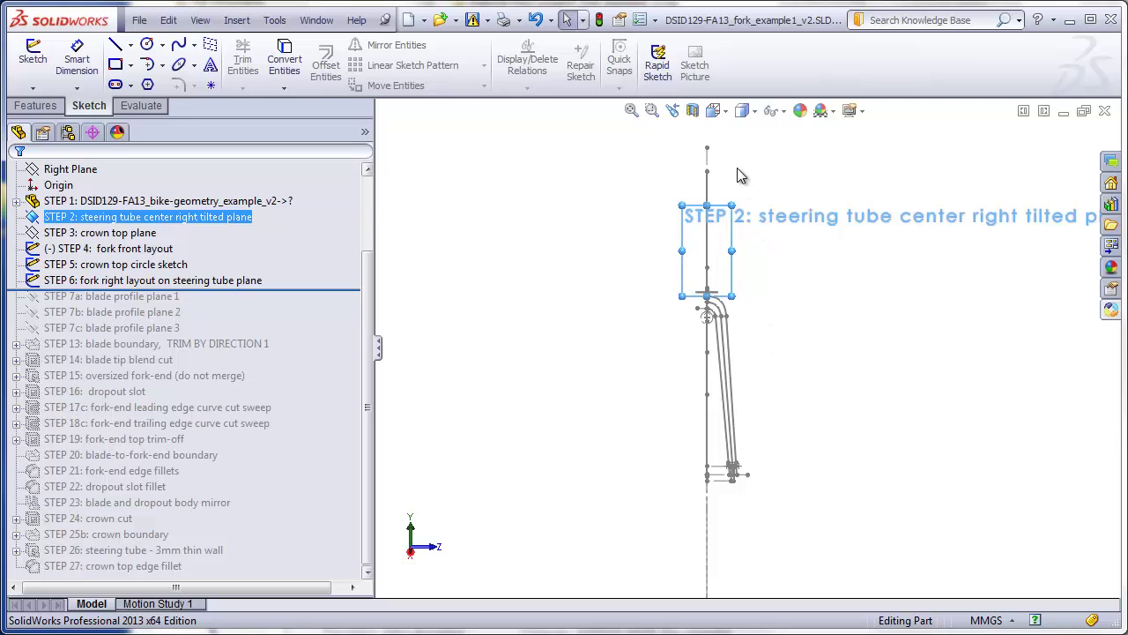
left_click(715, 111)
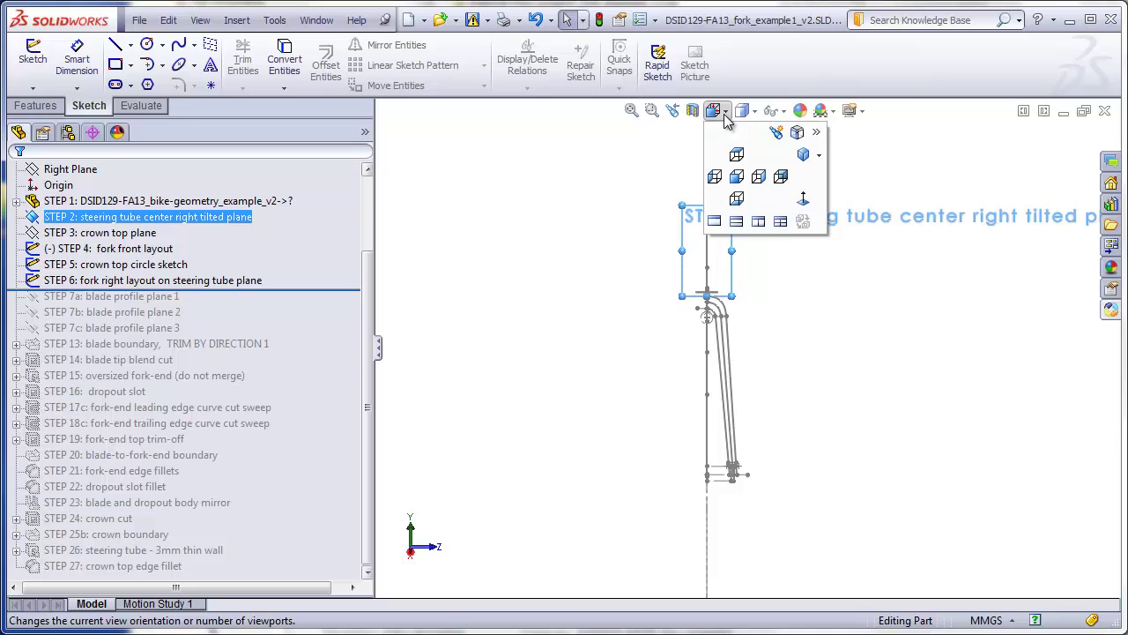
left_click(801, 201)
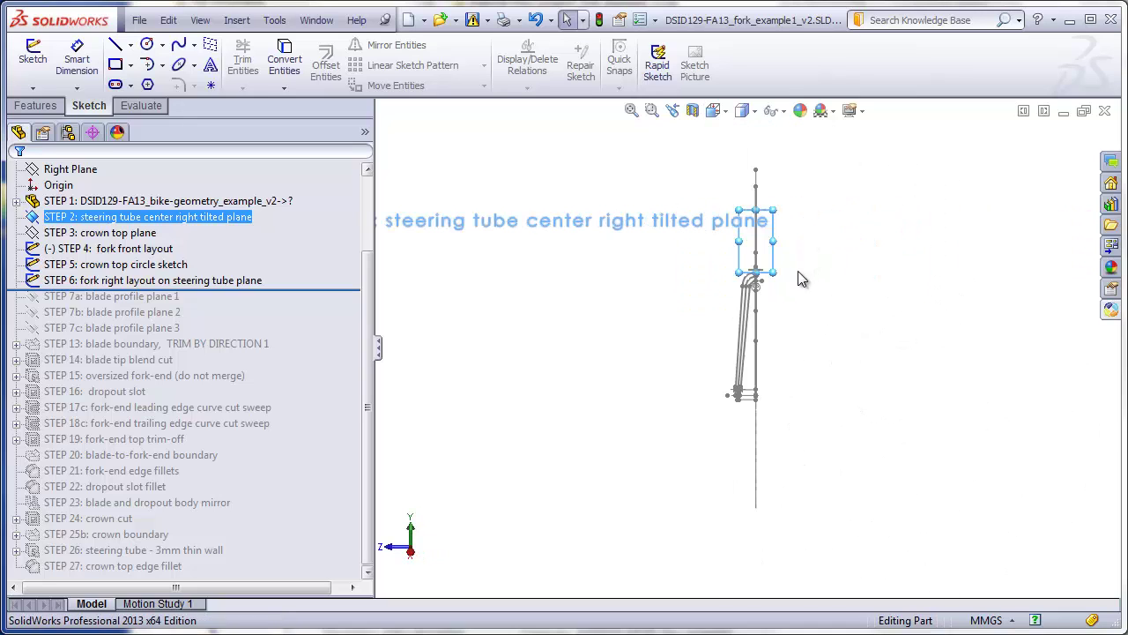
scroll(769, 282, "down", 3)
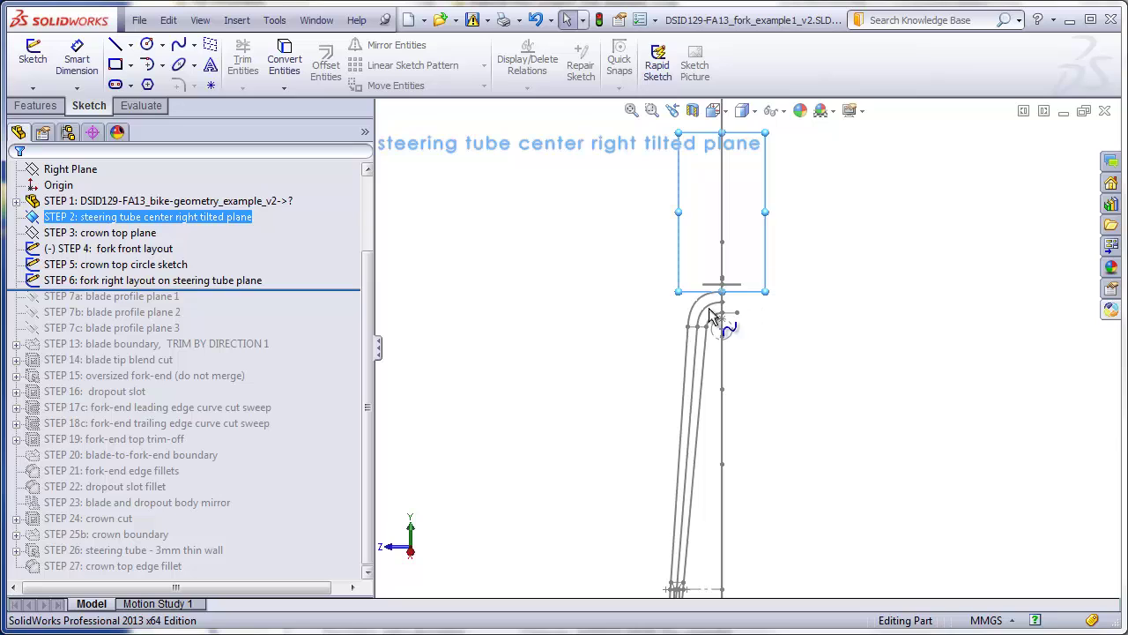
scroll(792, 359, "up", 1)
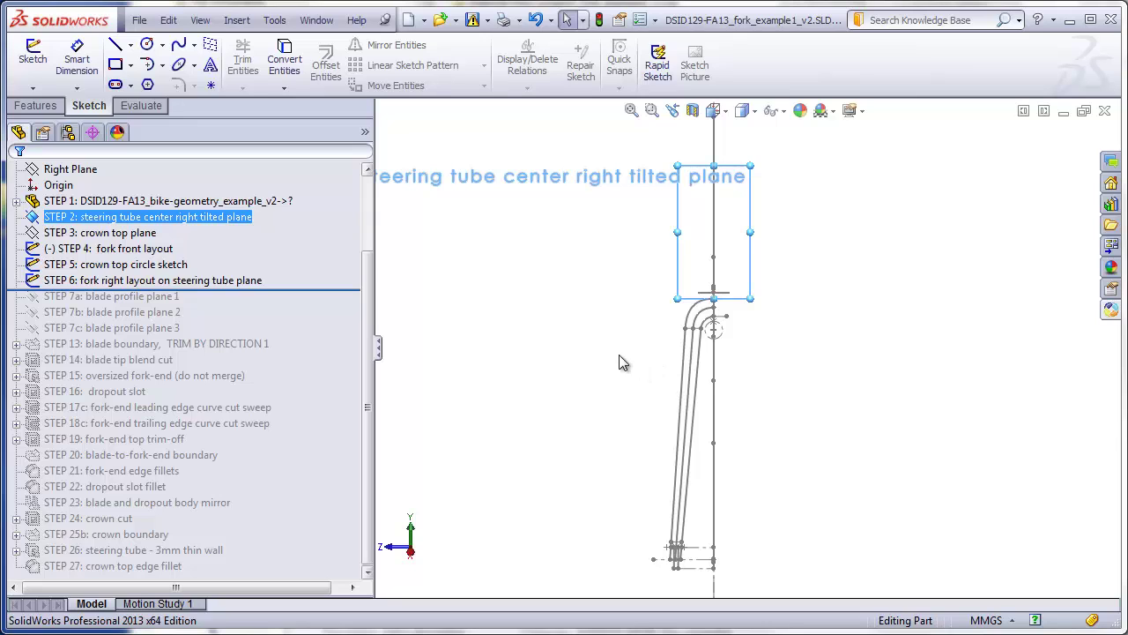
Save the current view orientation as a named view called "tilted right"
key("space")
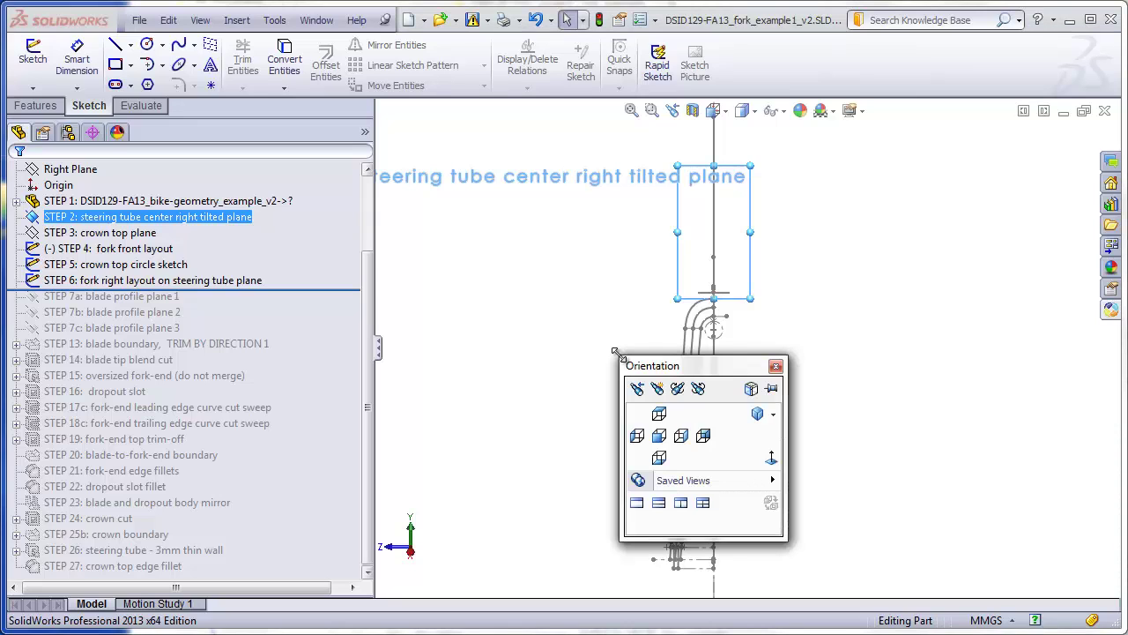
left_click(657, 389)
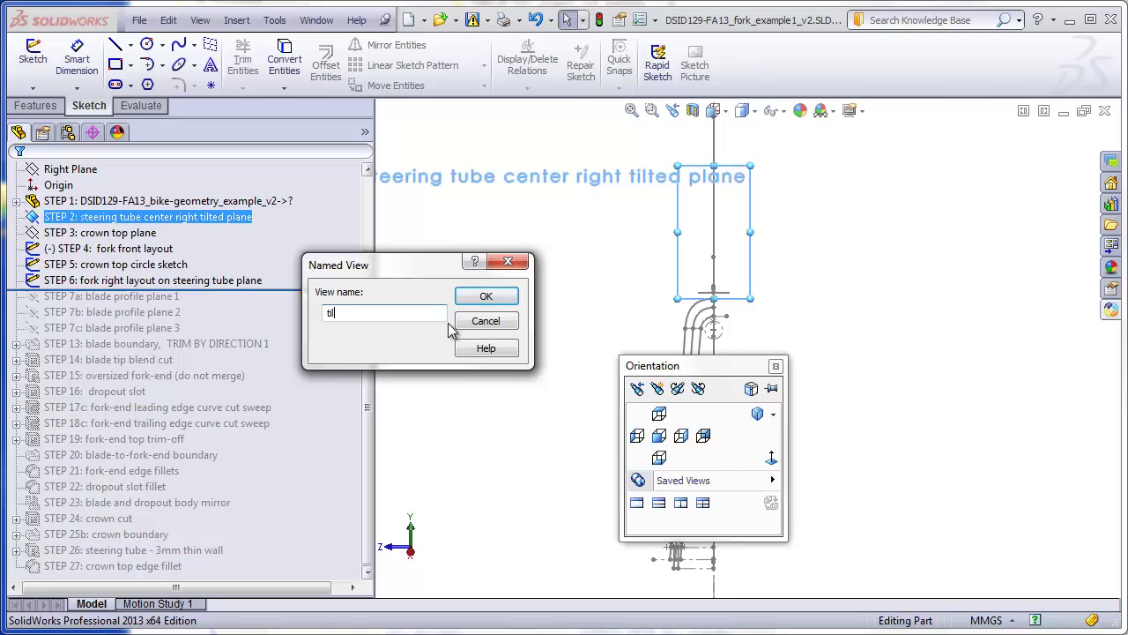
type("tilted right")
key("Return")
left_click(775, 367)
Rotate the model away and restore the saved "tilted right" view
middle_click_drag(602, 370, 800, 197)
key("space")
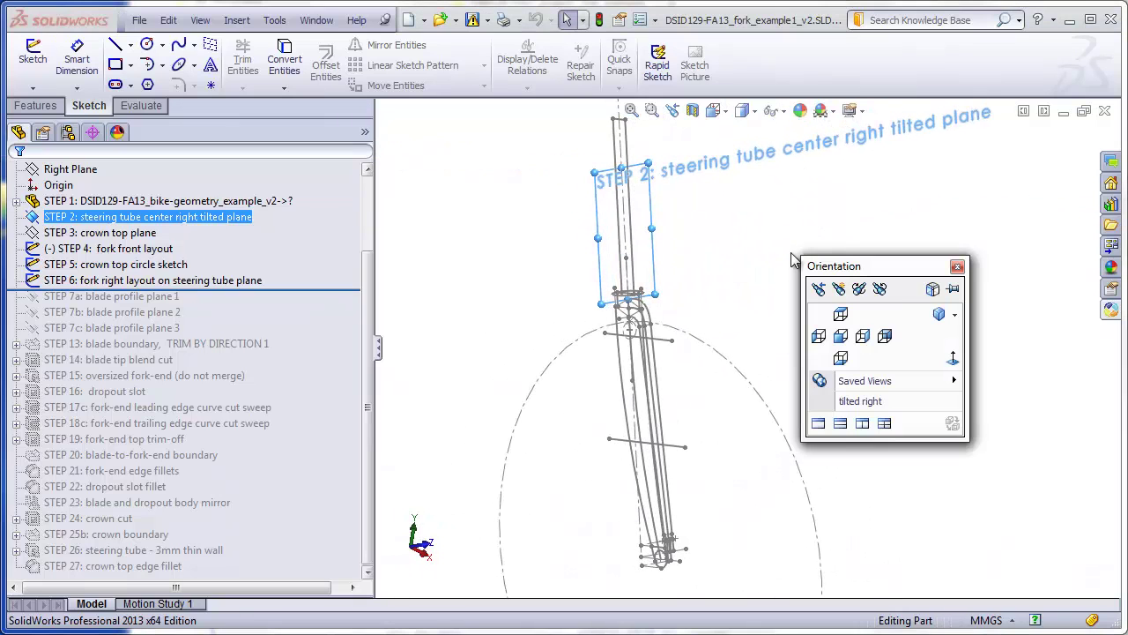
mouse_move(868, 389)
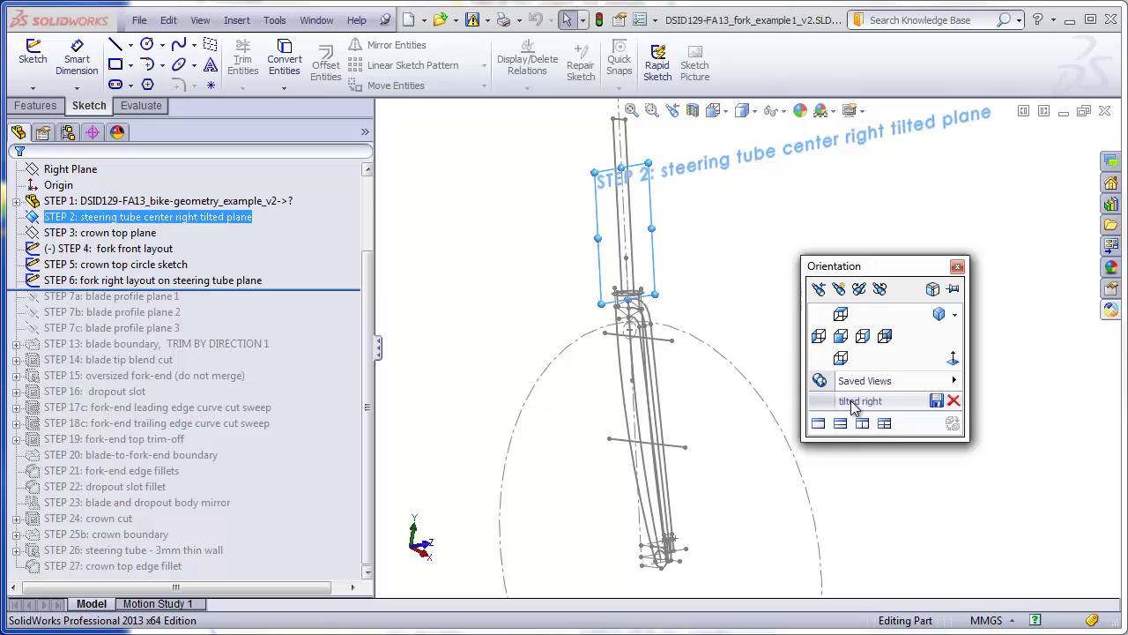
left_click(859, 401)
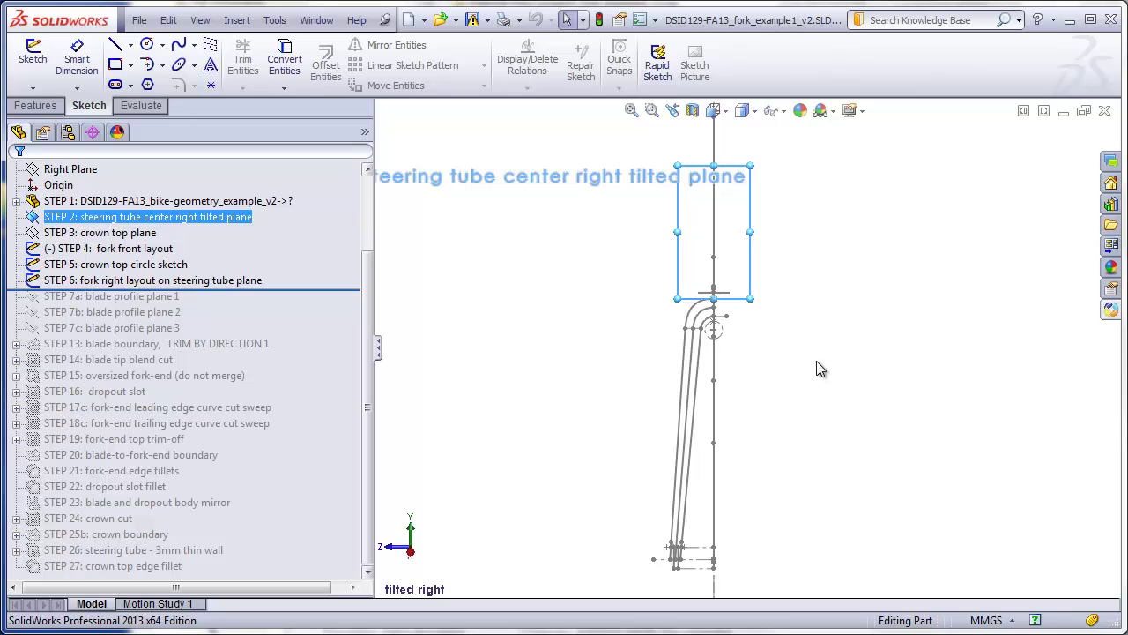
Rotate the view 90 degrees to see the STEP 2 tilted plane edge-on and save it as a named view called "tilted front"
key("Right")
key("Right")
key("Right")
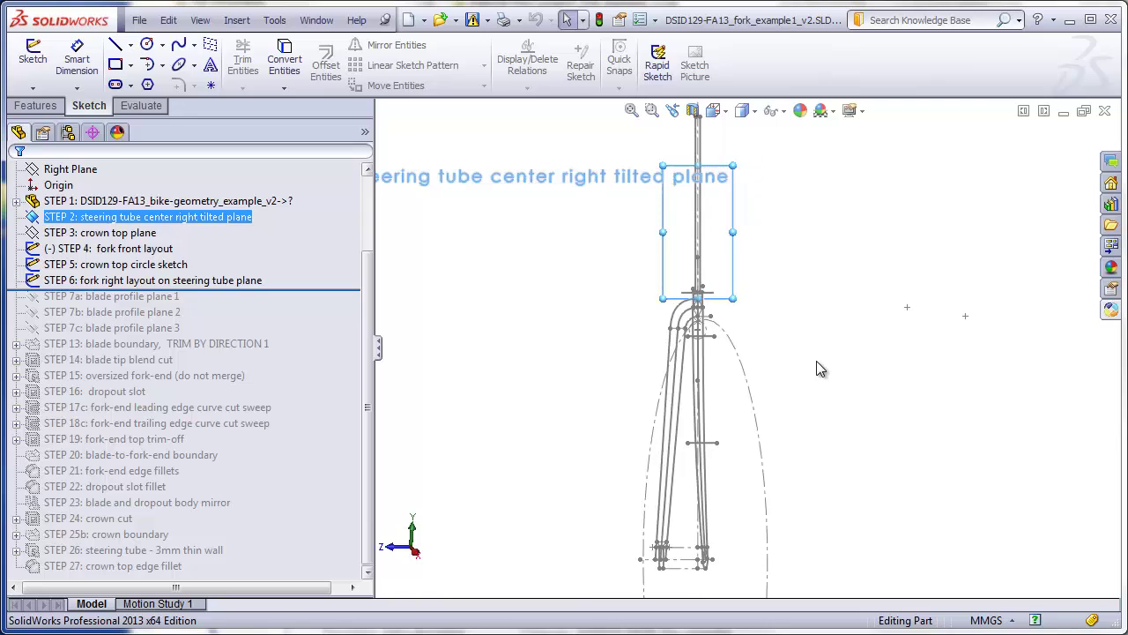
key("Right")
key("Right")
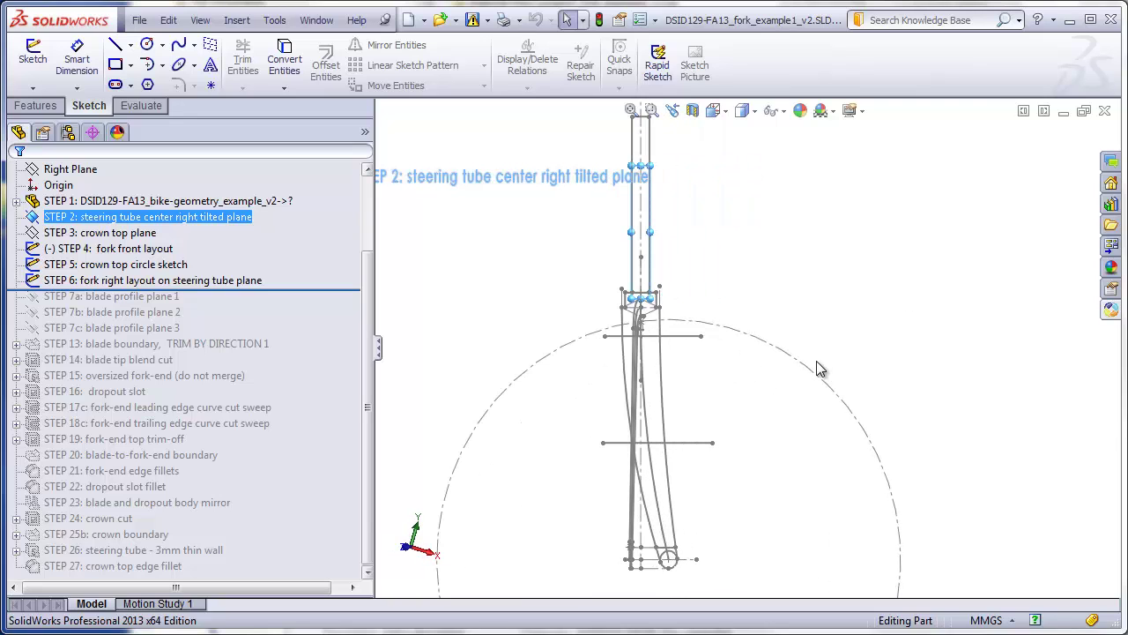
key("Right")
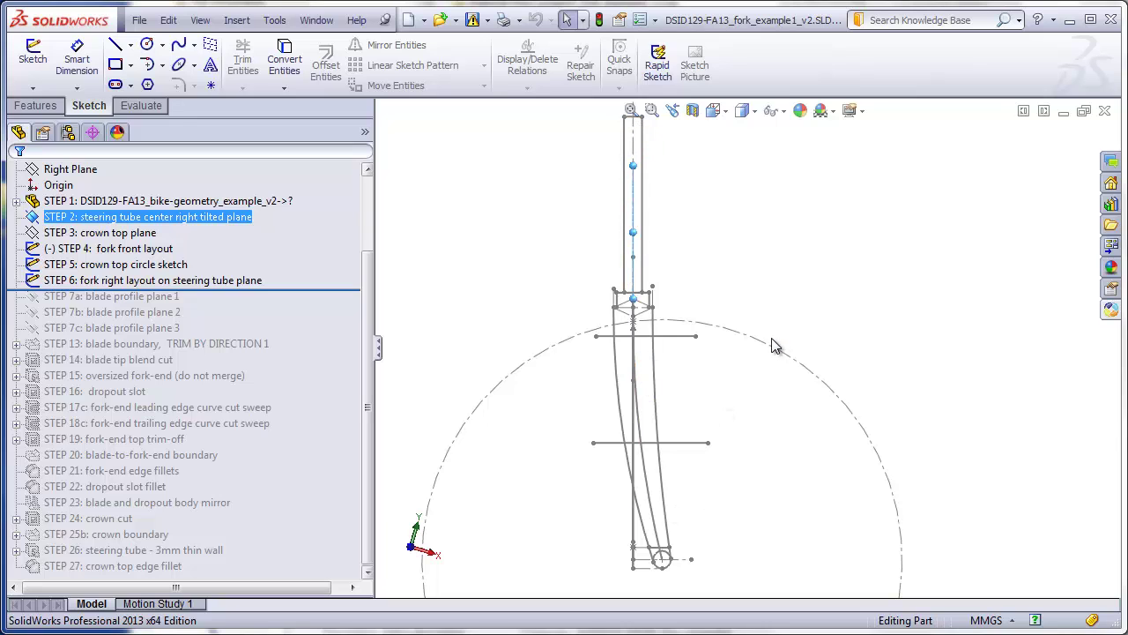
key("space")
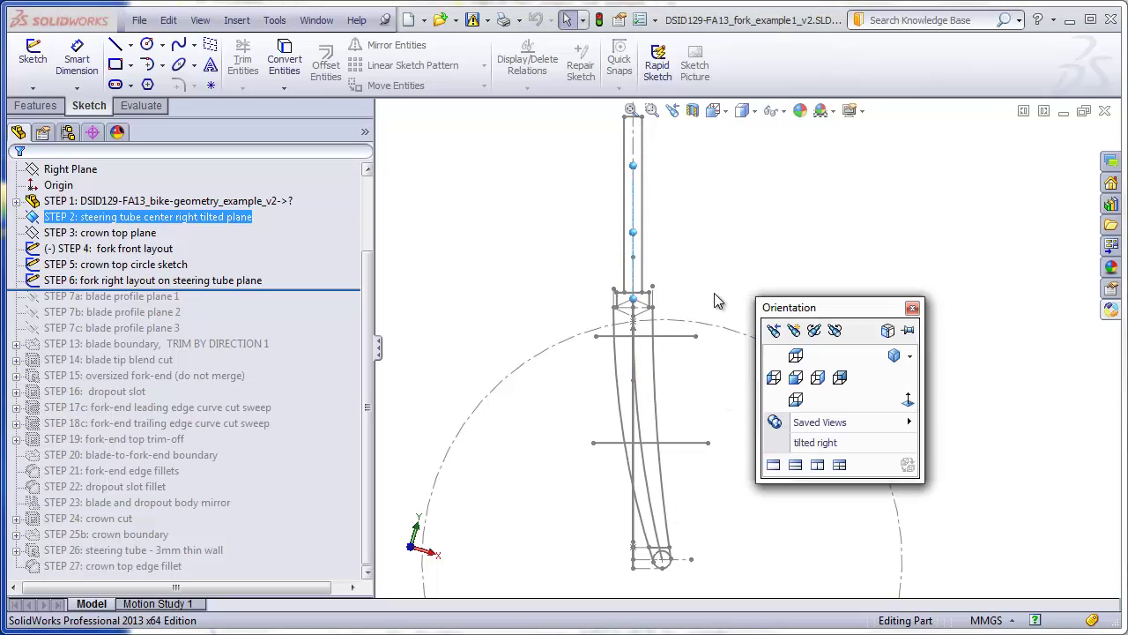
left_click(773, 330)
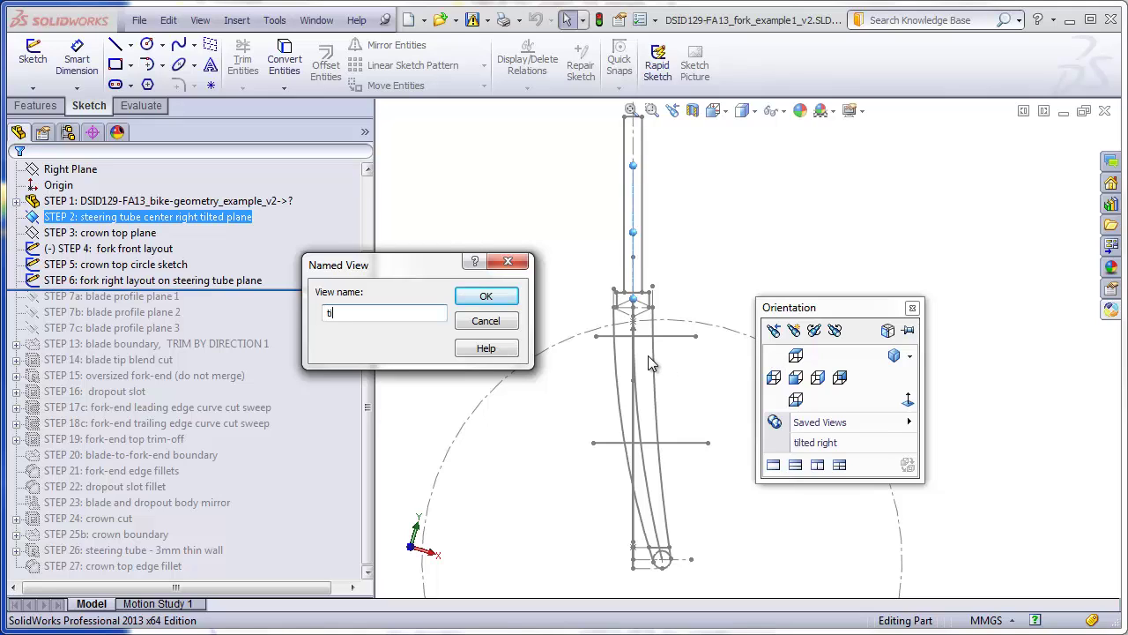
type("tilted front")
left_click(485, 296)
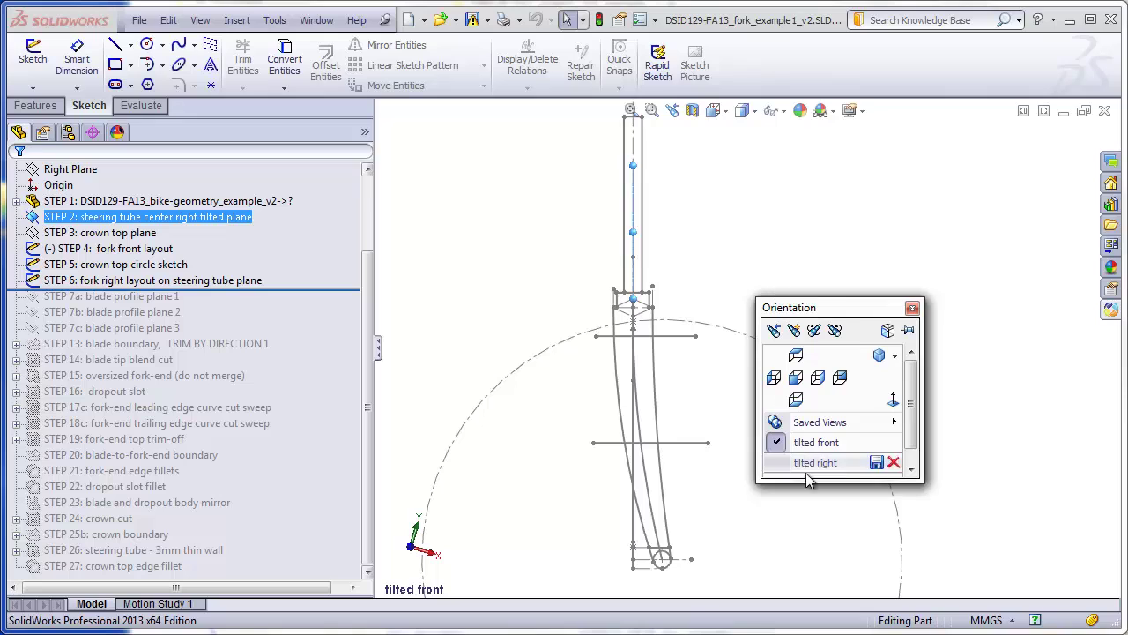
left_click(912, 307)
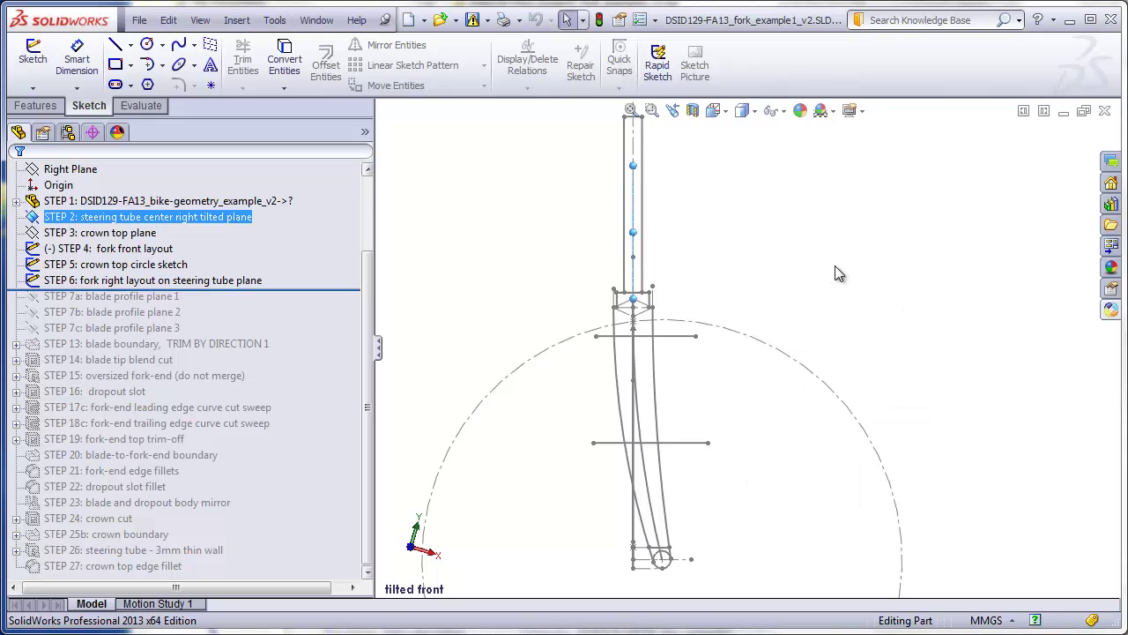
Alternate between the saved "tilted right" and "tilted front" views to compare the fork layouts, ending in "tilted front"
key("ctrl+8")
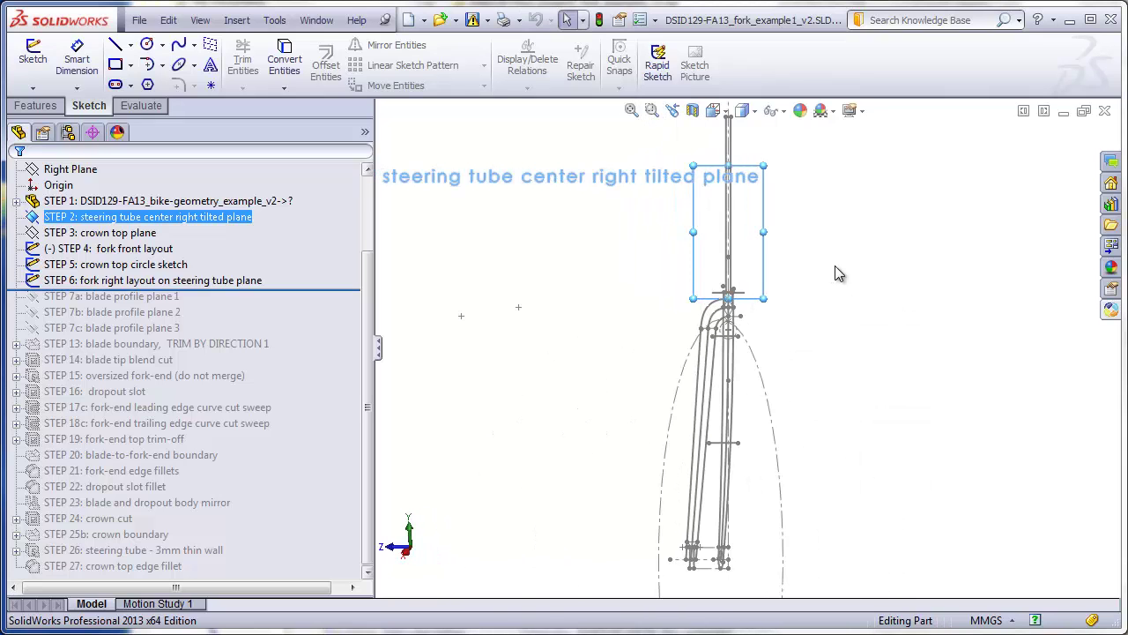
key("ctrl+1")
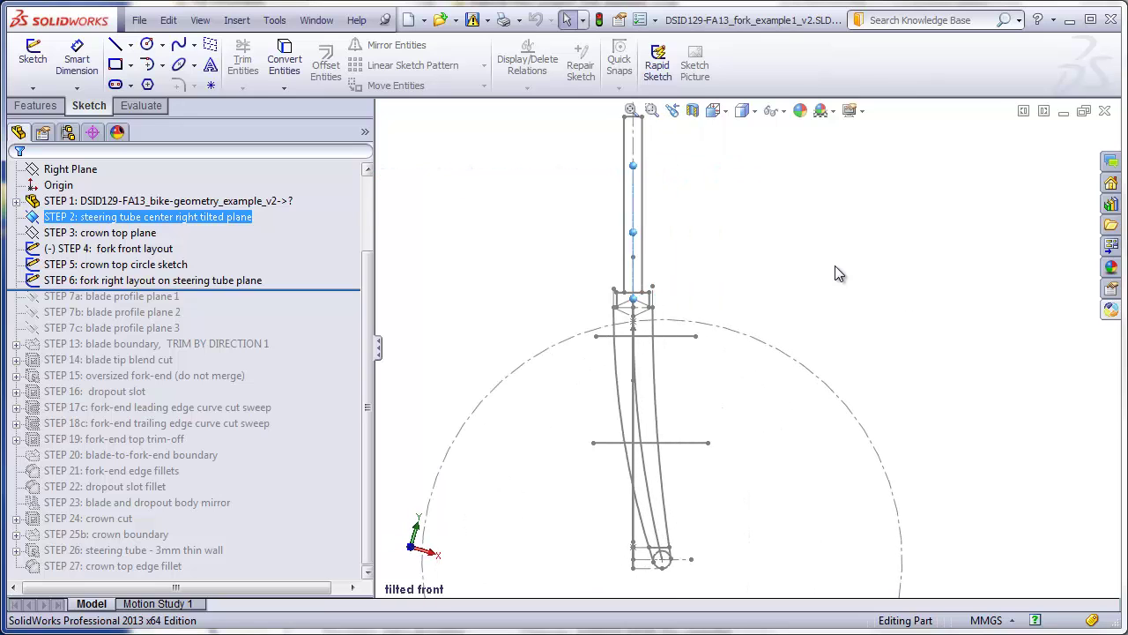
key("ctrl+8")
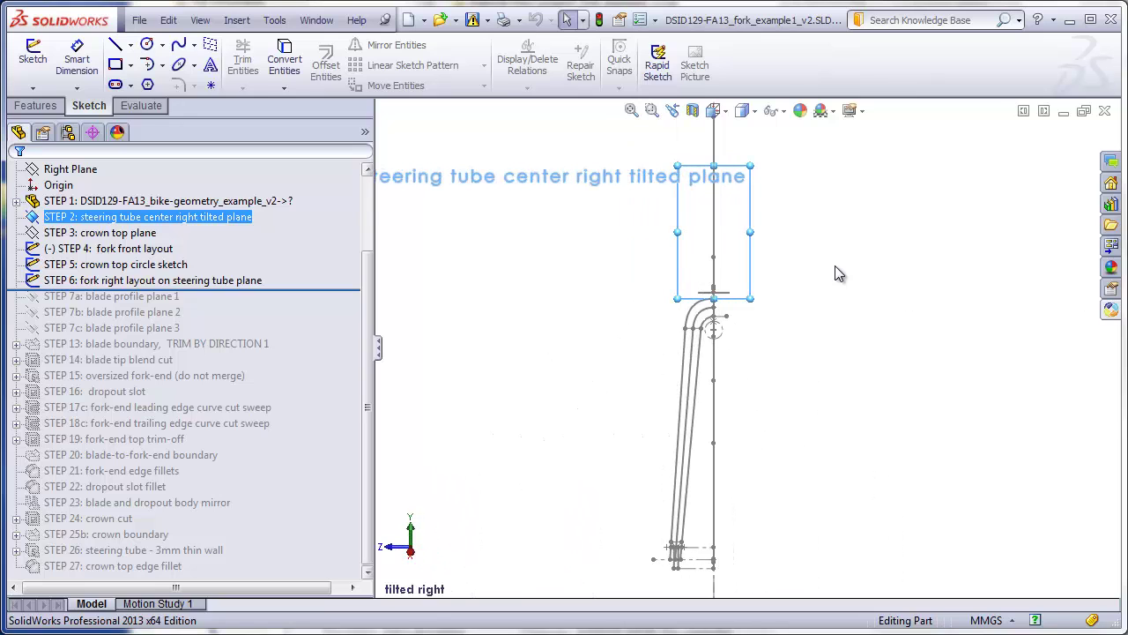
key("ctrl+1")
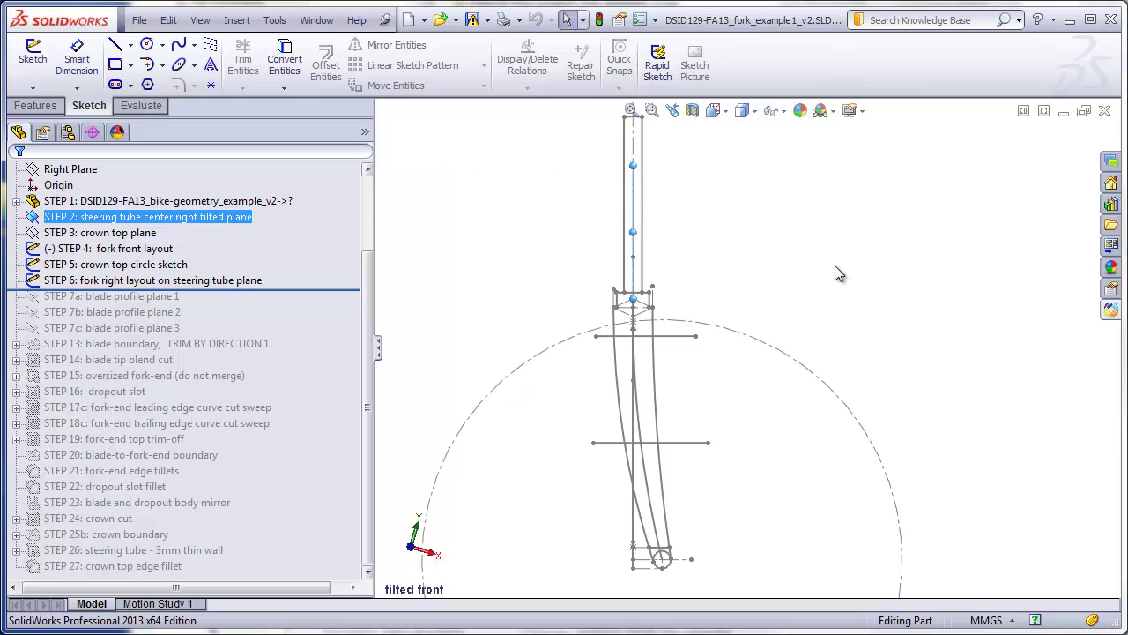
key("ctrl+8")
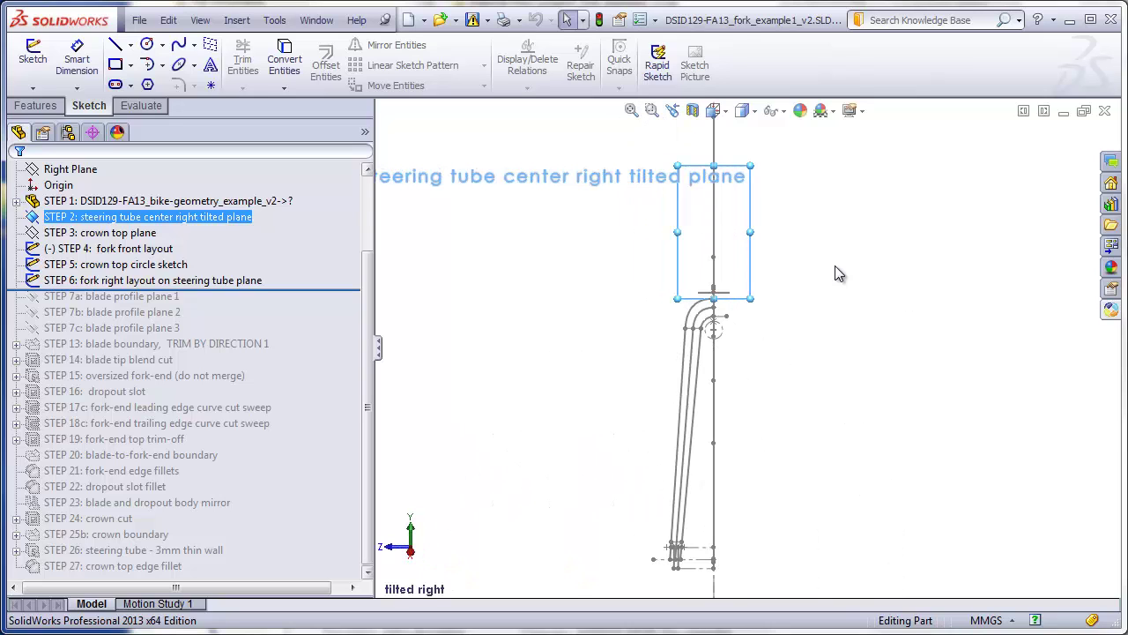
key("ctrl+1")
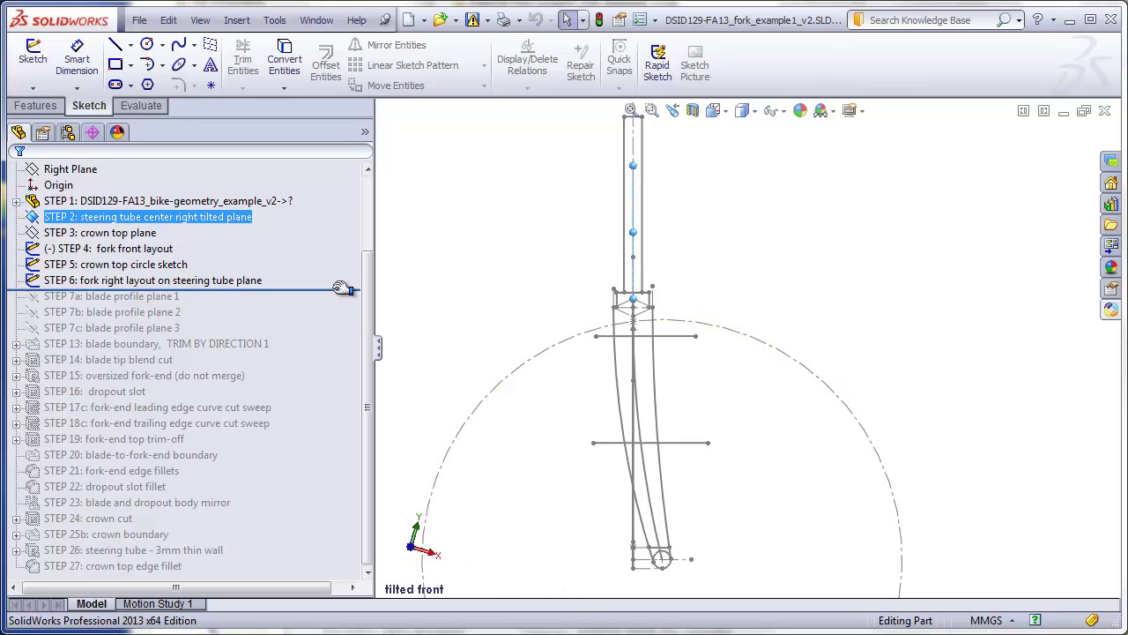
Roll the history back to just after STEP 4 and sketch a freehand circle on the STEP 3 crown top plane
left_click_drag(341, 289, 340, 265)
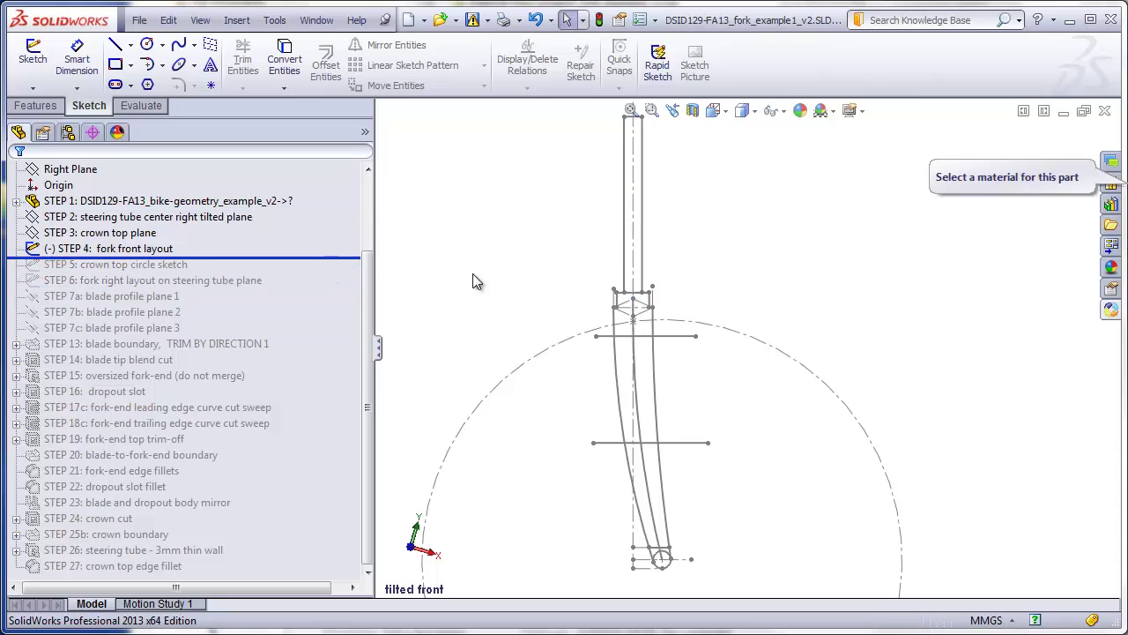
mouse_move(665, 269)
middle_mouse_down()
mouse_move(556, 244)
mouse_move(603, 376)
mouse_move(676, 333)
mouse_move(675, 317)
middle_mouse_up()
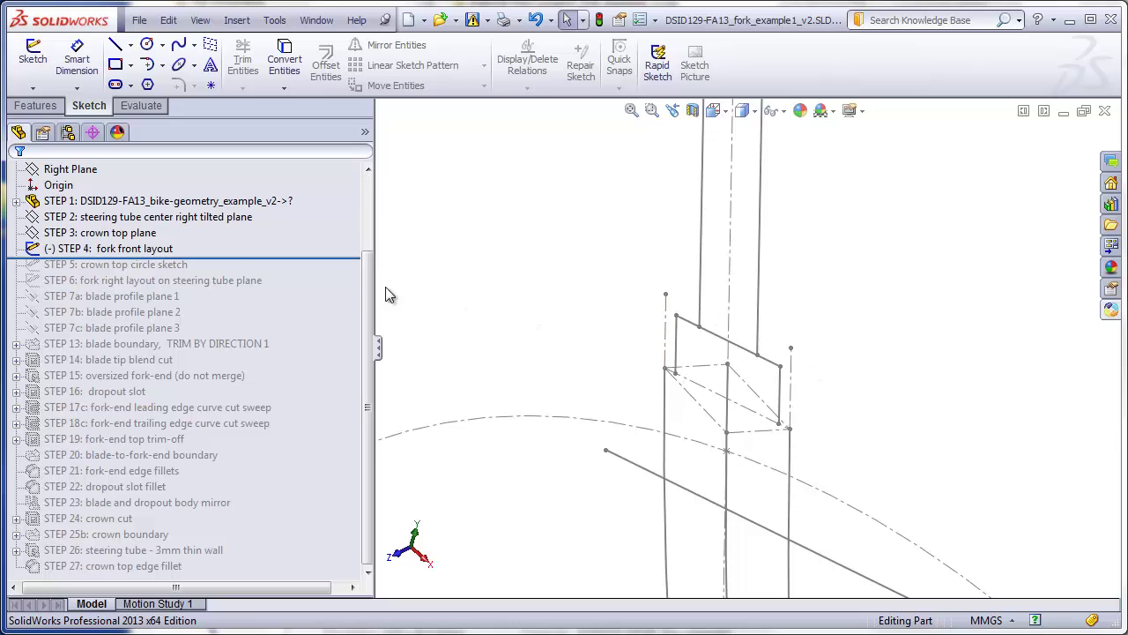
left_click(106, 231)
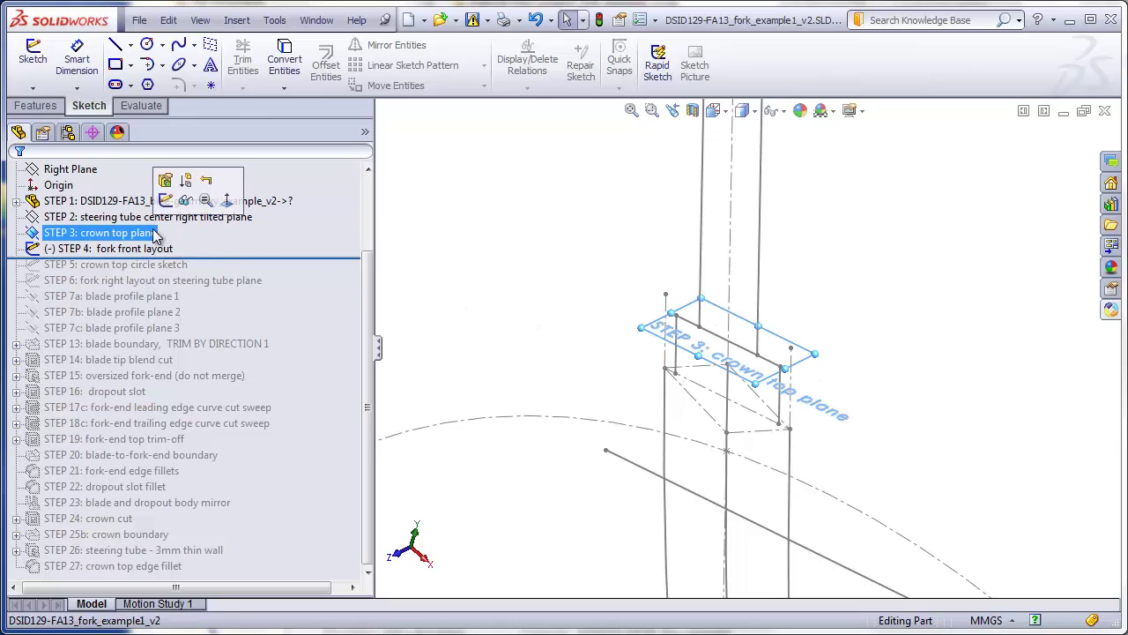
left_click(32, 58)
left_click(146, 44)
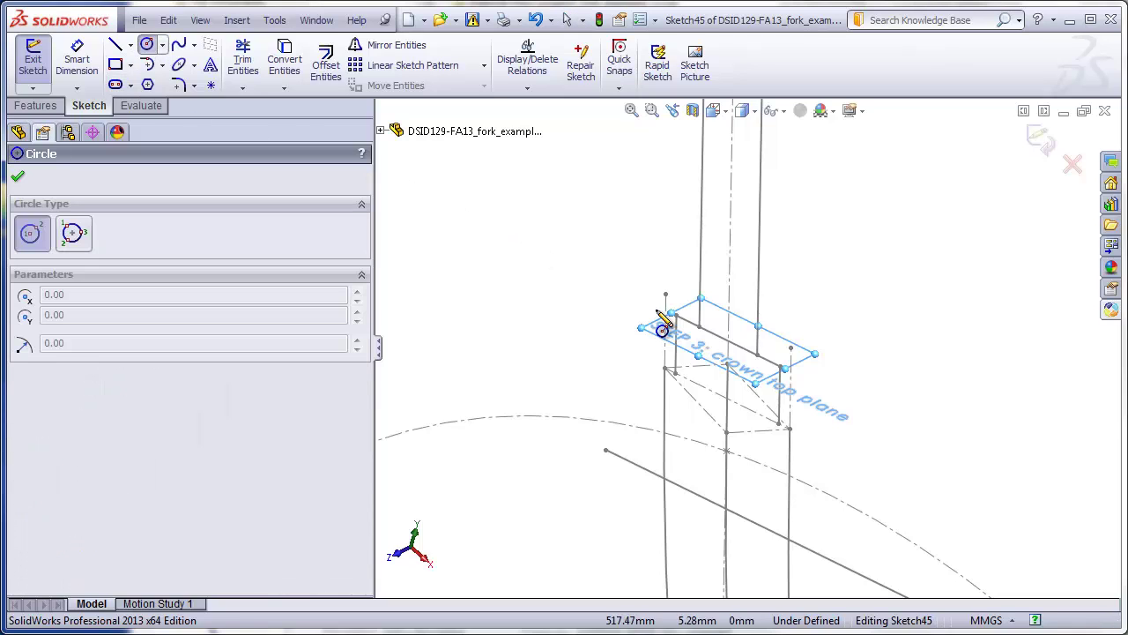
left_click(640, 285)
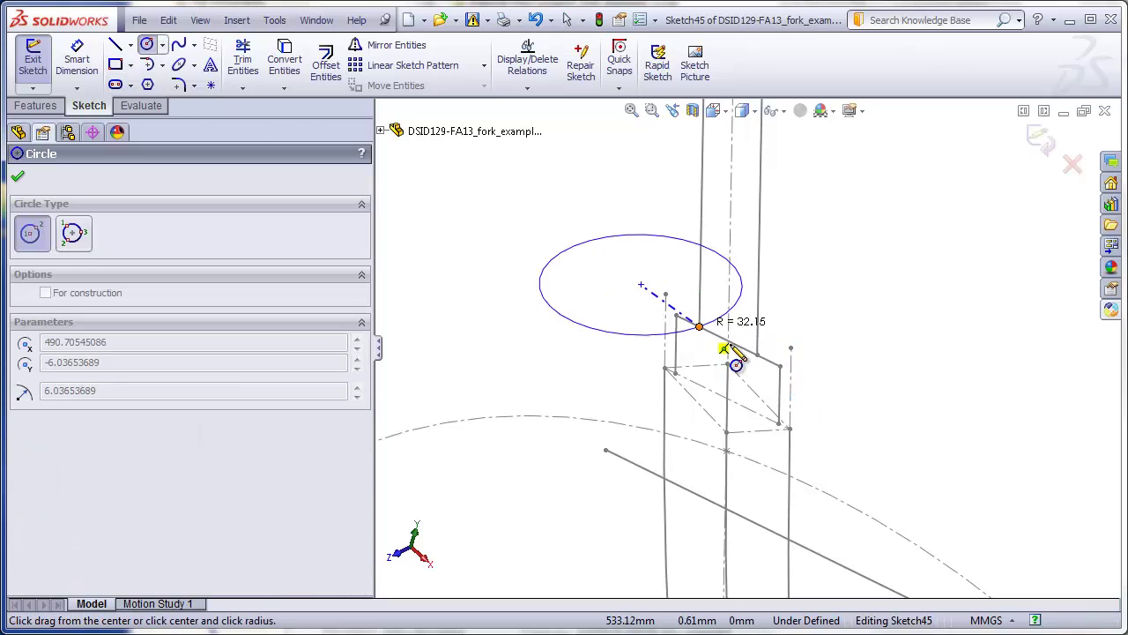
left_click(693, 368)
key("Escape")
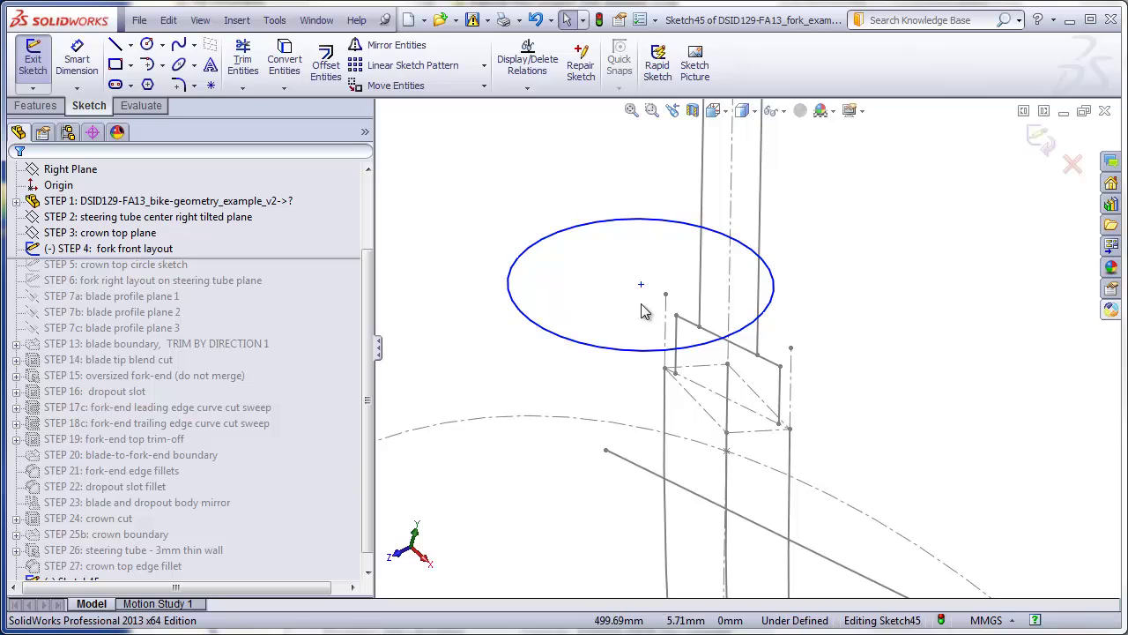
Constrain the circle's center point to the steering tube's axis centerline in the fork front layout
left_click(641, 284)
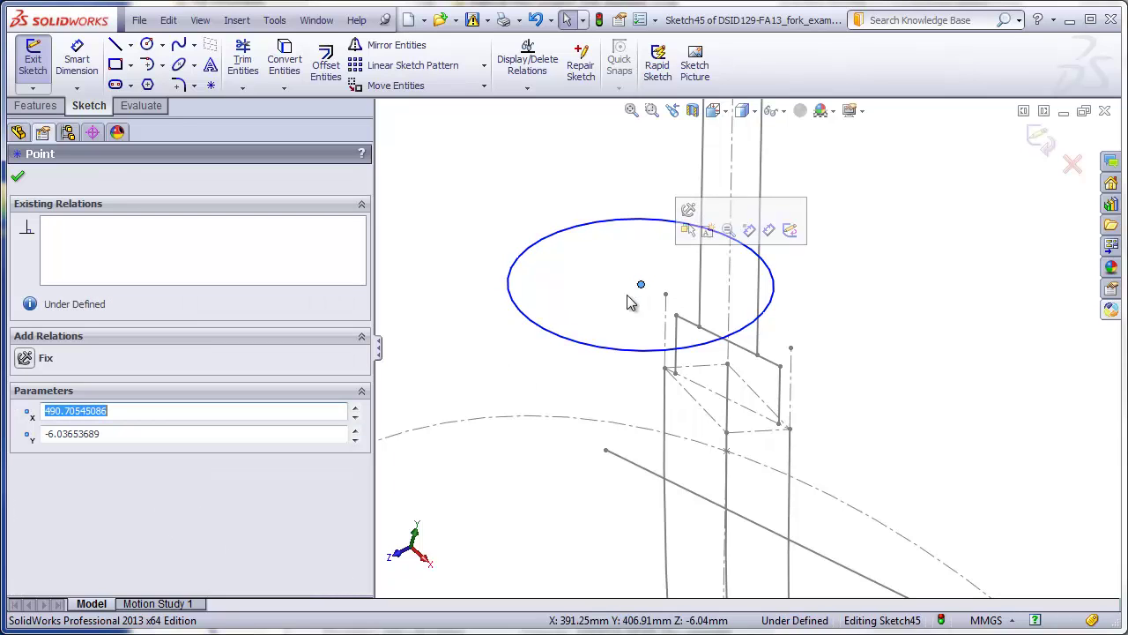
left_click(730, 305, "ctrl")
left_click(25, 461)
left_click(857, 427)
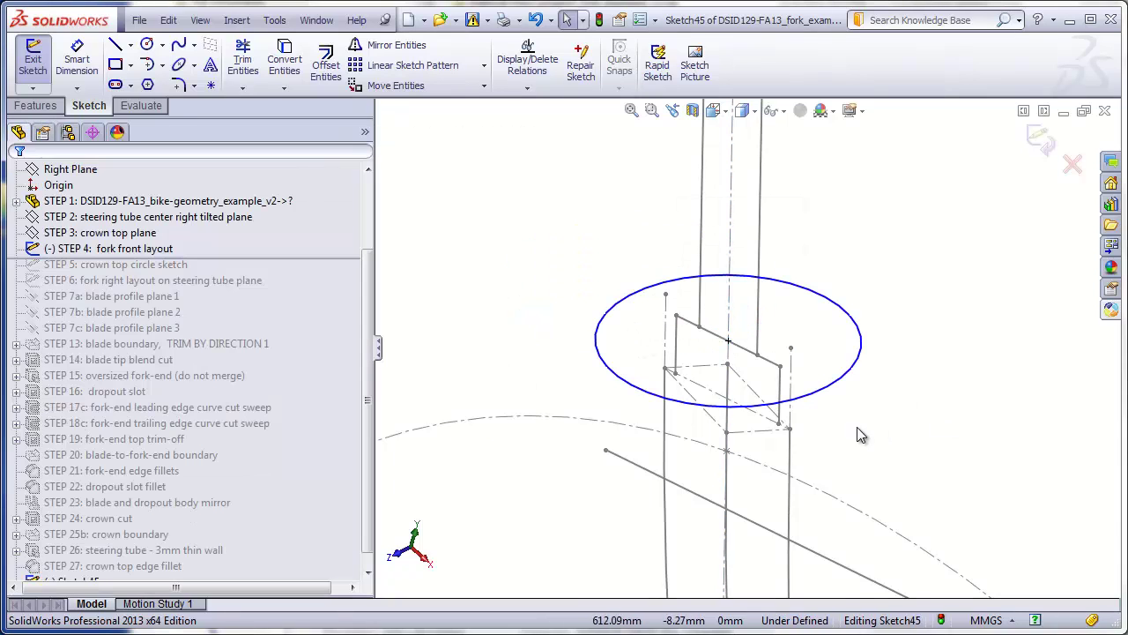
Make the circle coincident with the end corner of the crown's top line in the fork front layout and exit the sketch
left_click(781, 367)
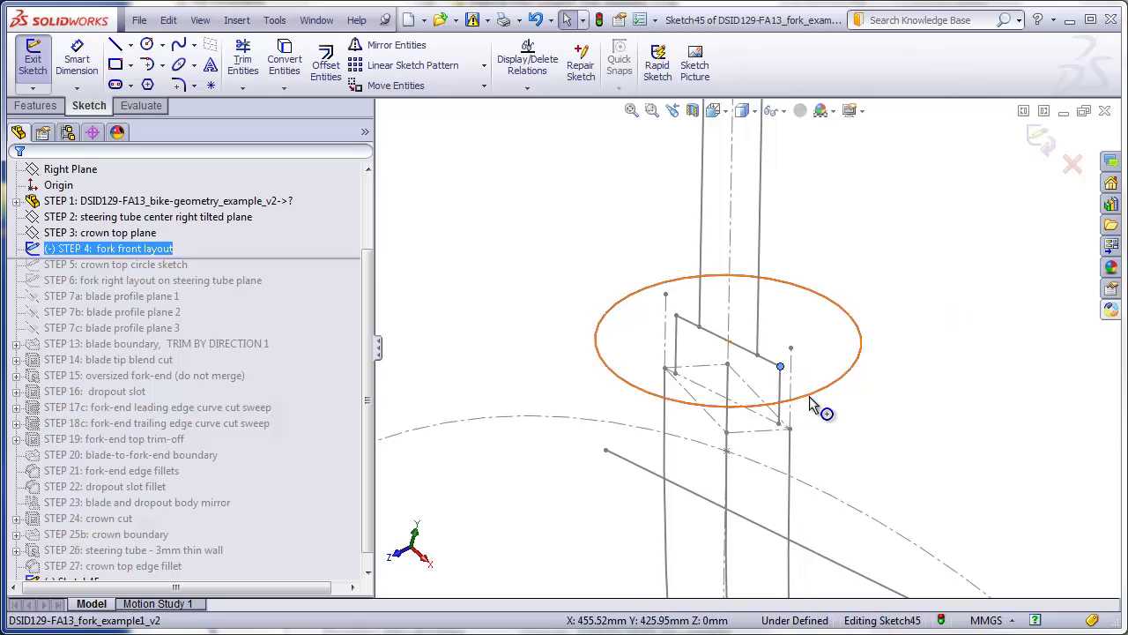
left_click(810, 398, "ctrl")
left_click(24, 482)
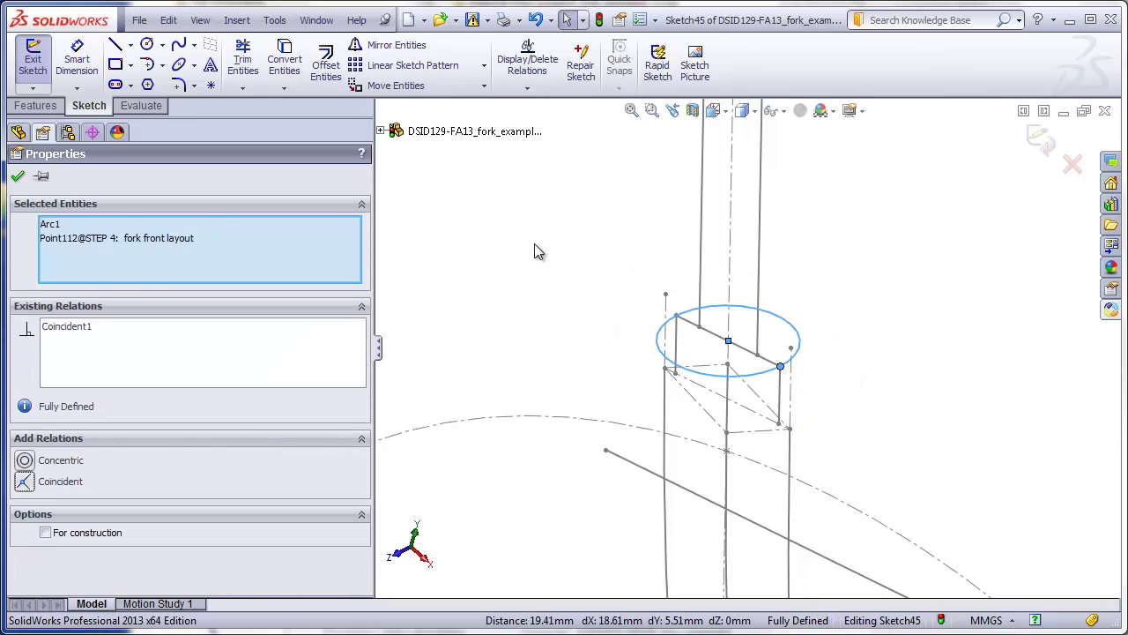
left_click(520, 245)
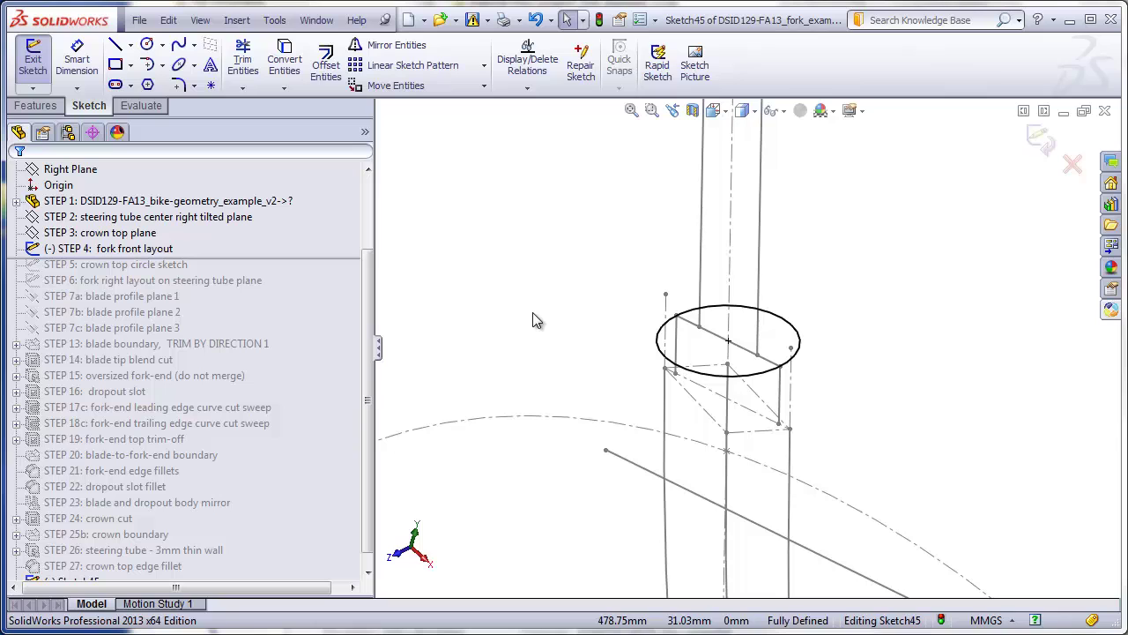
mouse_move(605, 360)
middle_mouse_down()
mouse_move(599, 327)
mouse_move(653, 331)
middle_mouse_up()
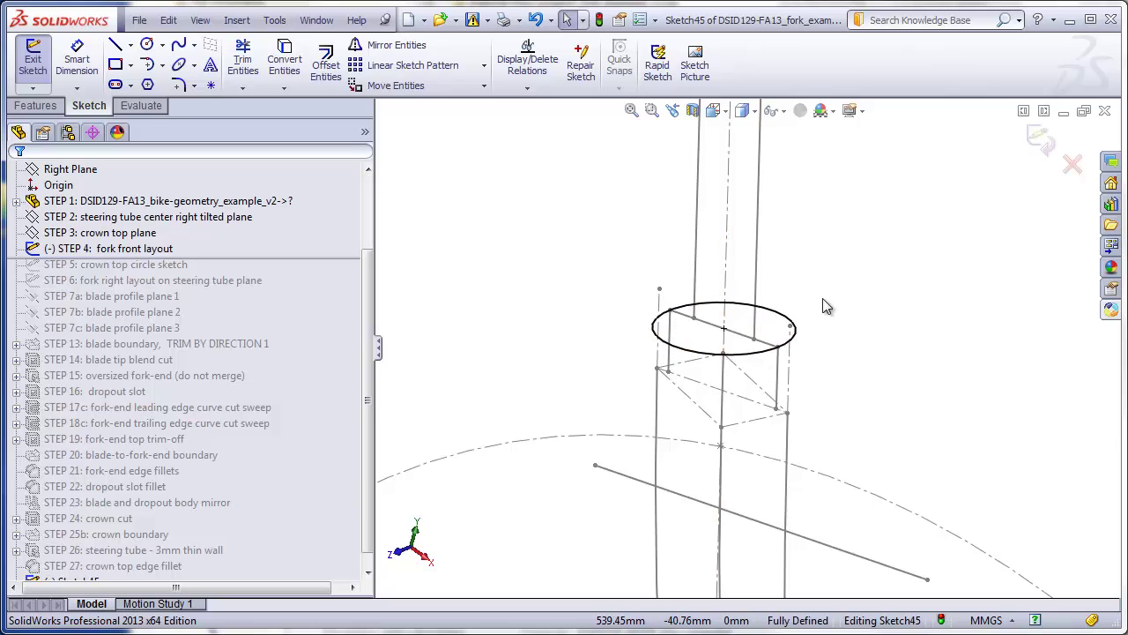
left_click(1040, 139)
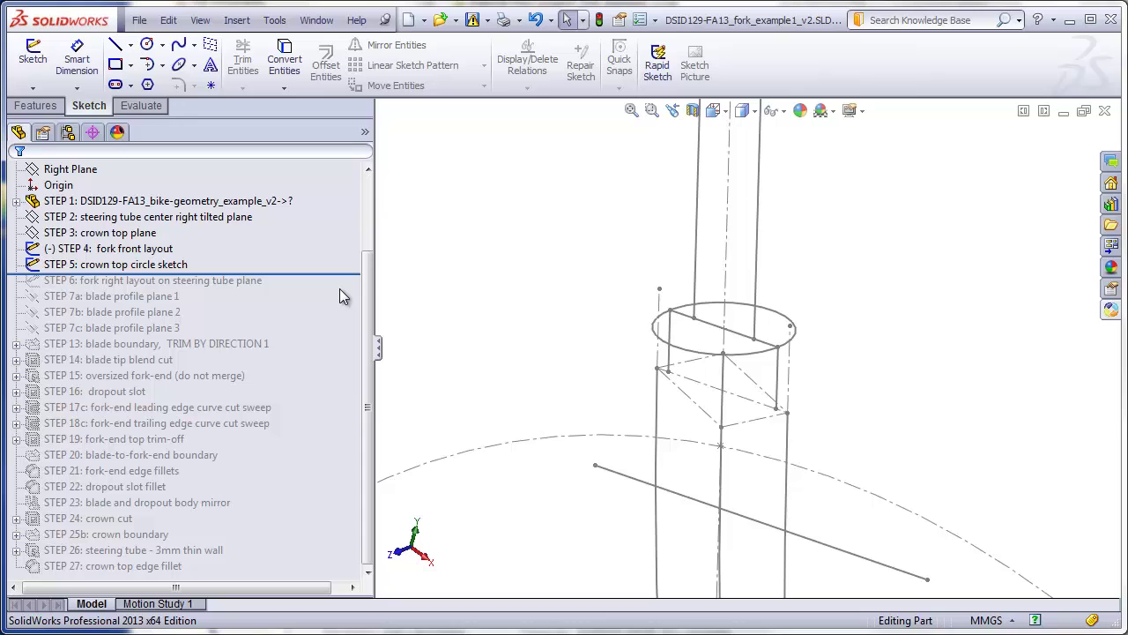
Start a new sketch on the STEP 2 steering tube center right tilted plane
mouse_move(624, 427)
middle_mouse_down()
mouse_move(662, 450)
mouse_move(604, 382)
mouse_move(590, 380)
mouse_move(627, 390)
mouse_move(645, 420)
middle_mouse_up()
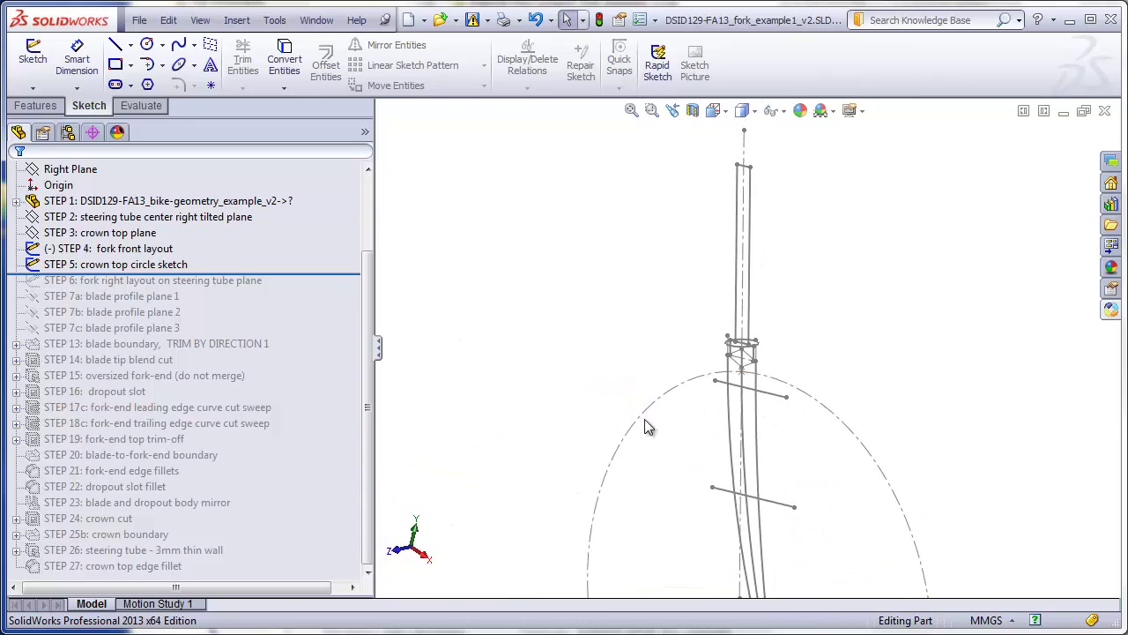
middle_click_drag(764, 539, 548, 429)
scroll(372, 324, "up", 3)
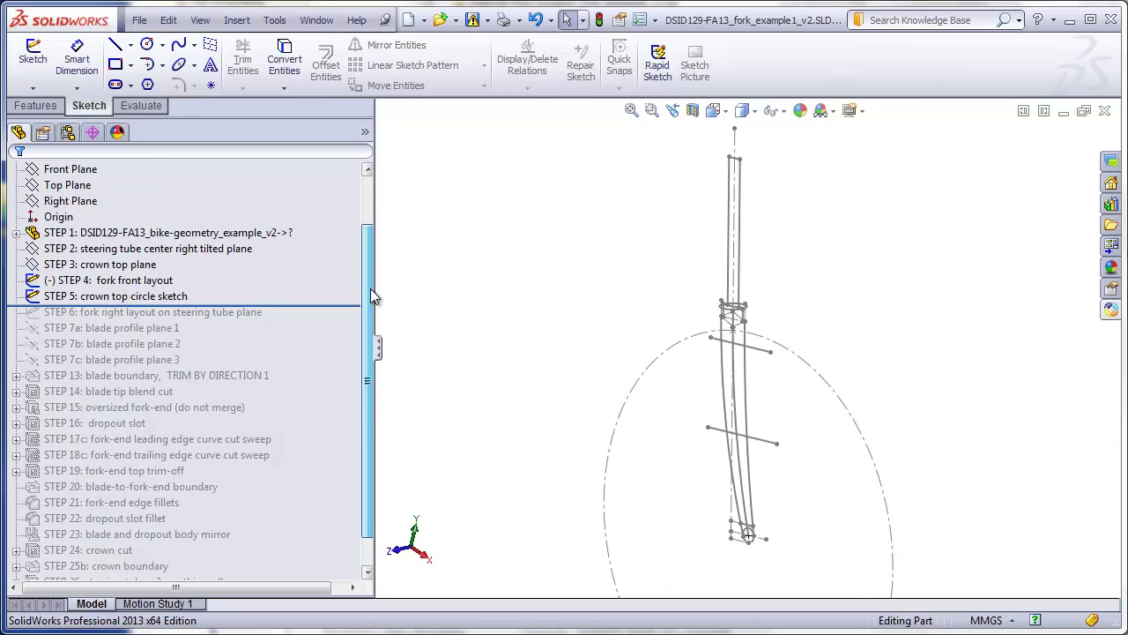
left_click(159, 266)
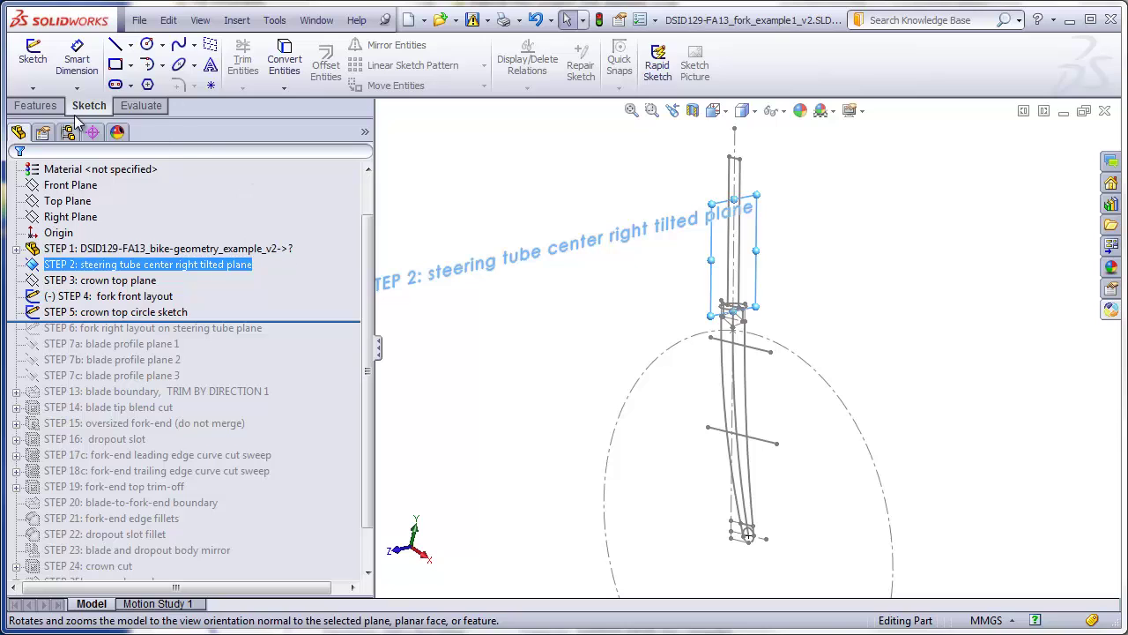
left_click(33, 59)
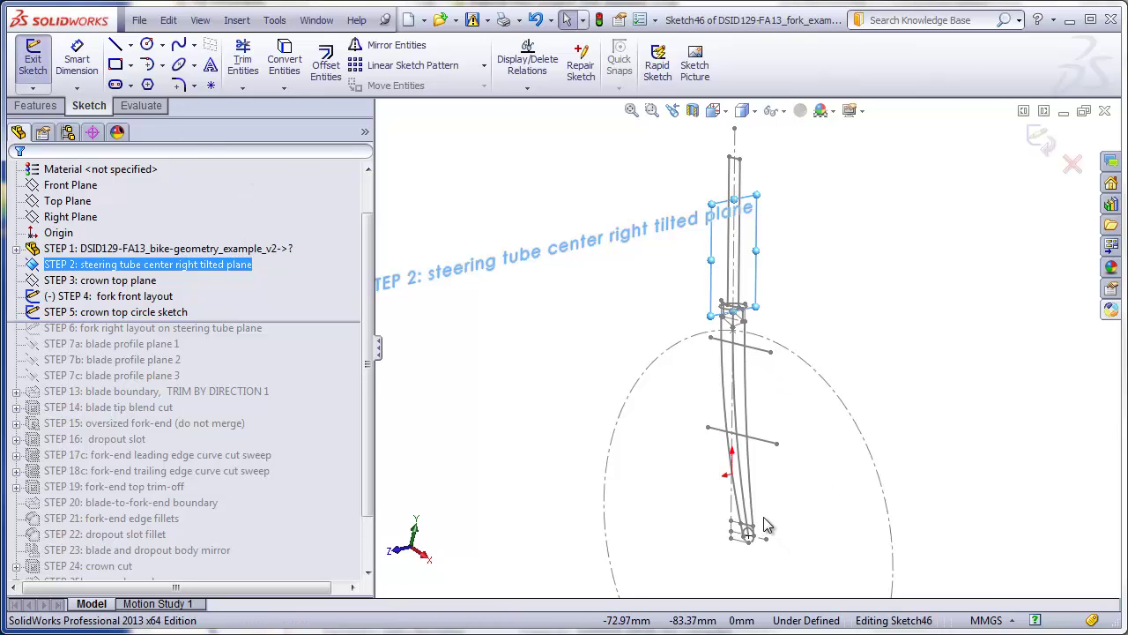
Sketch three roughly horizontal centerlines, stacked beside the fork end's layout lines, making the lowest one about 40 mm long
scroll(763, 522, "down", 4)
mouse_move(759, 517)
middle_mouse_down()
mouse_move(720, 498)
mouse_move(733, 514)
mouse_move(724, 509)
middle_mouse_up()
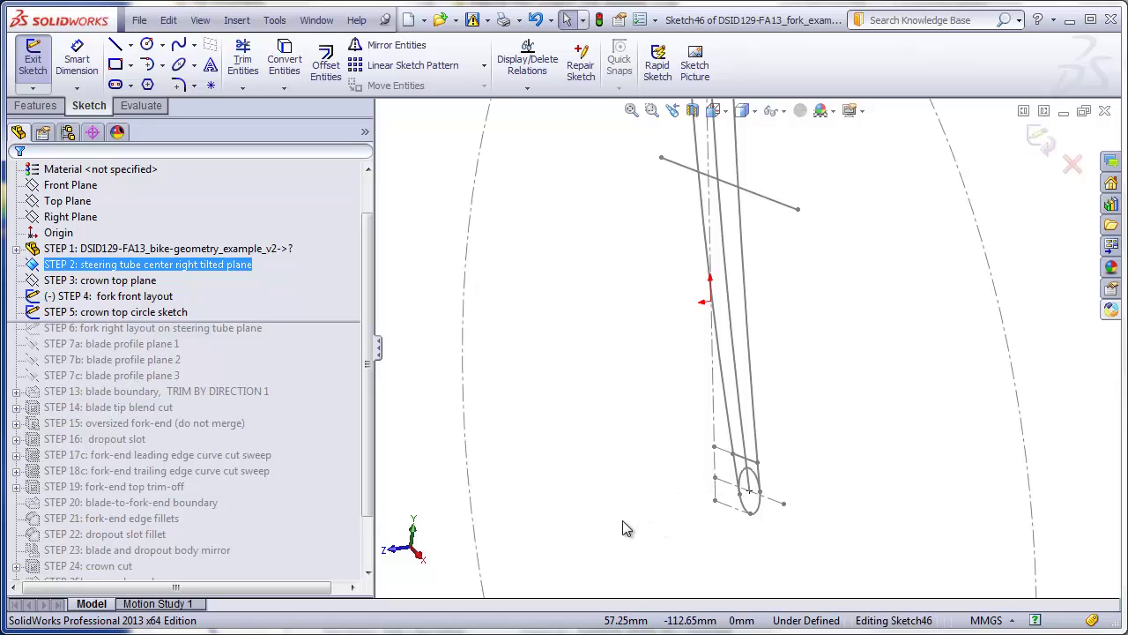
scroll(722, 474, "down", 3)
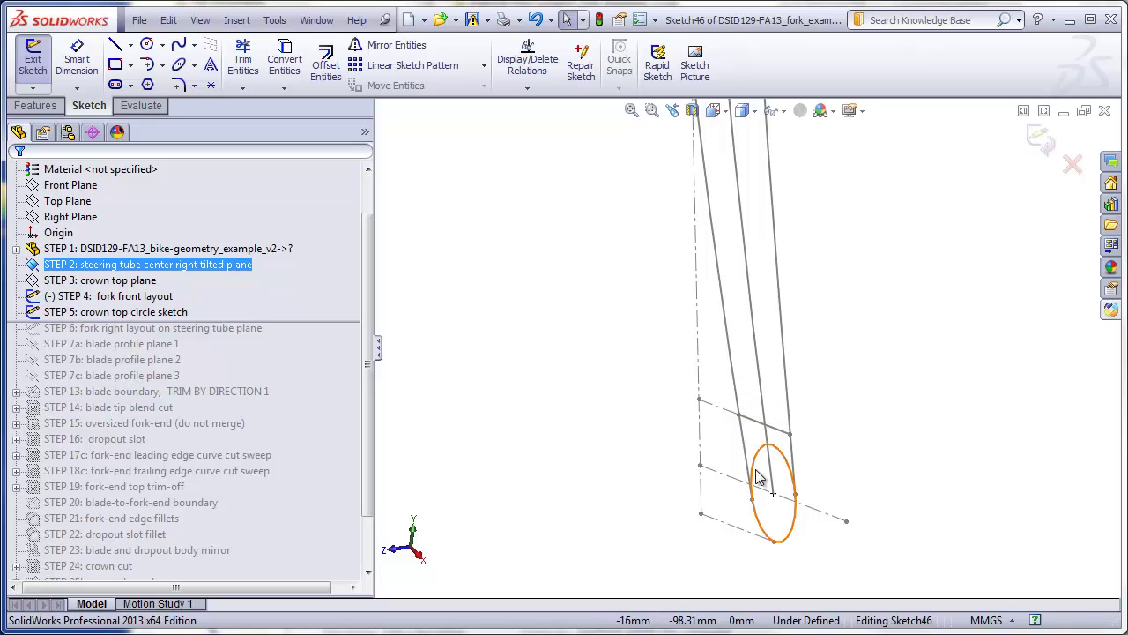
left_click(131, 45)
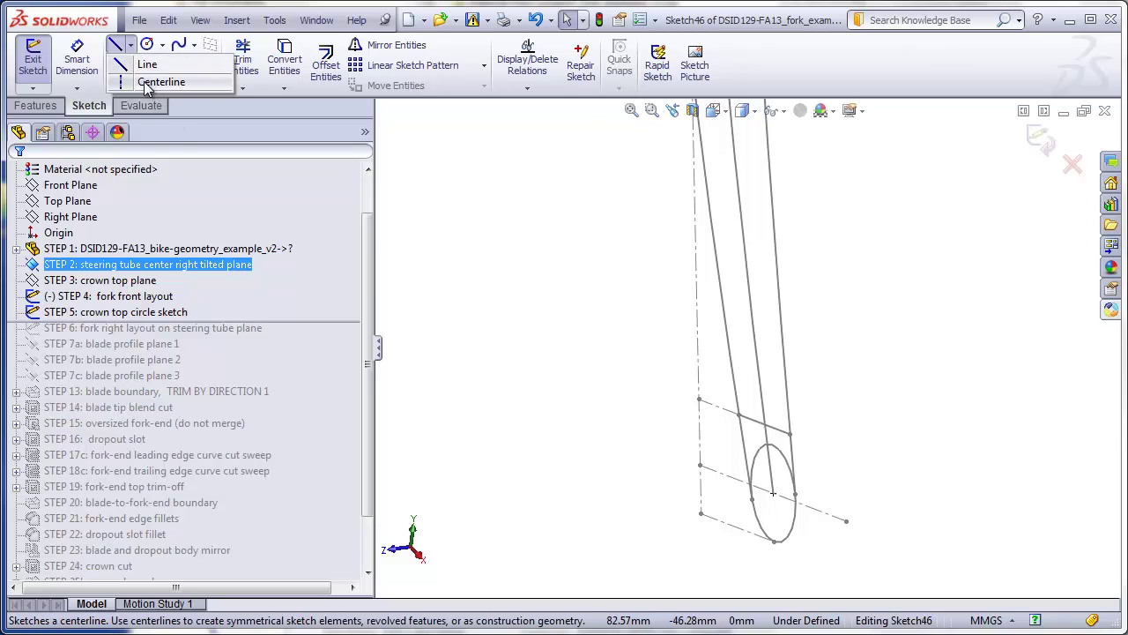
left_click(176, 82)
left_click_drag(659, 387, 488, 409)
left_click_drag(652, 448, 496, 465)
left_click_drag(661, 517, 519, 534)
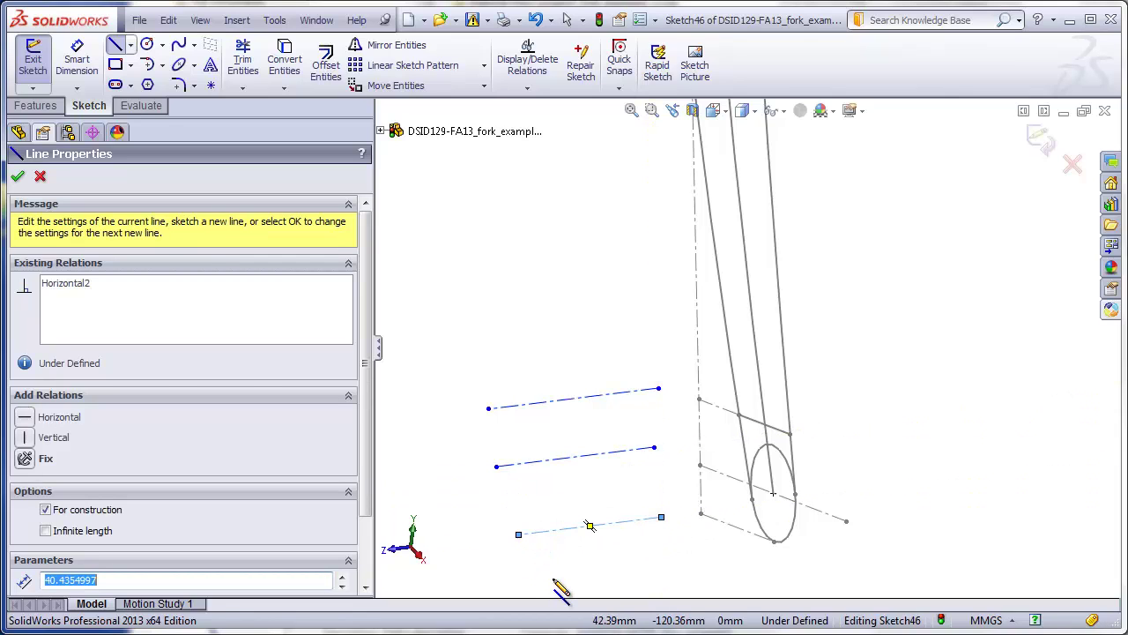
key("Escape")
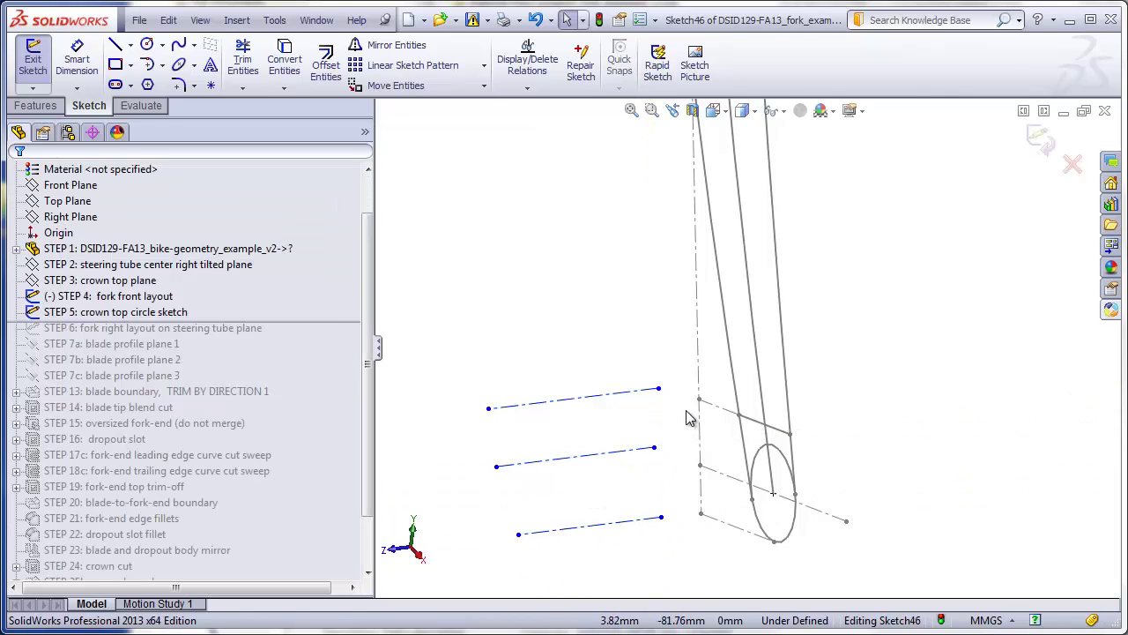
Make the inner ends of the three centerlines coincident with the matching fork-end points on the axis of the fork front layout
left_click(660, 388)
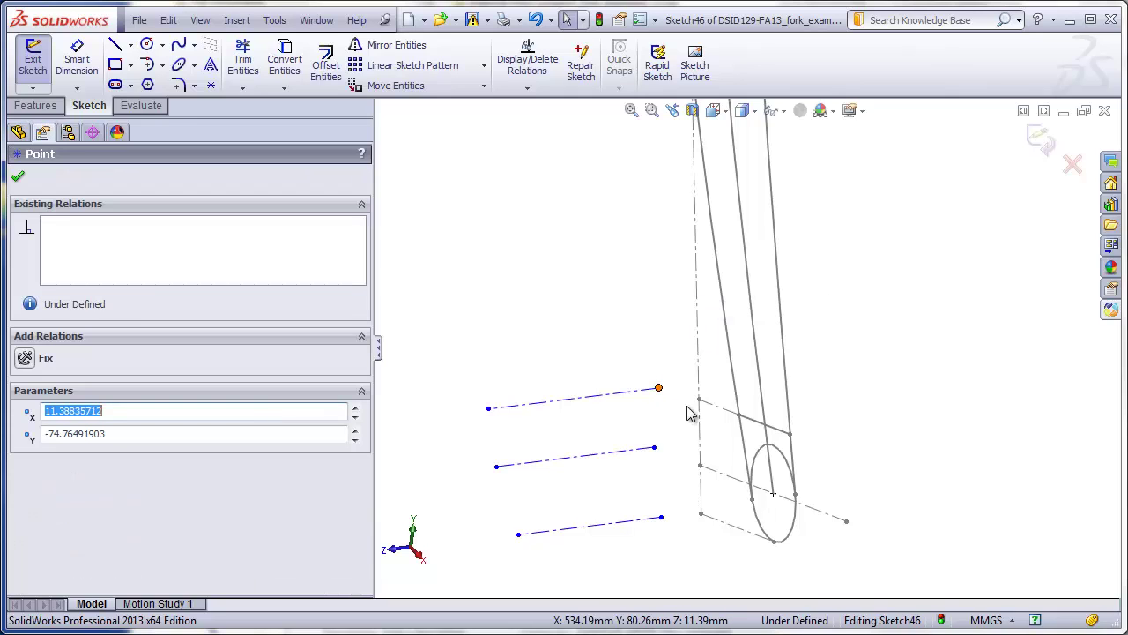
left_click(699, 400, "ctrl")
left_click(23, 501)
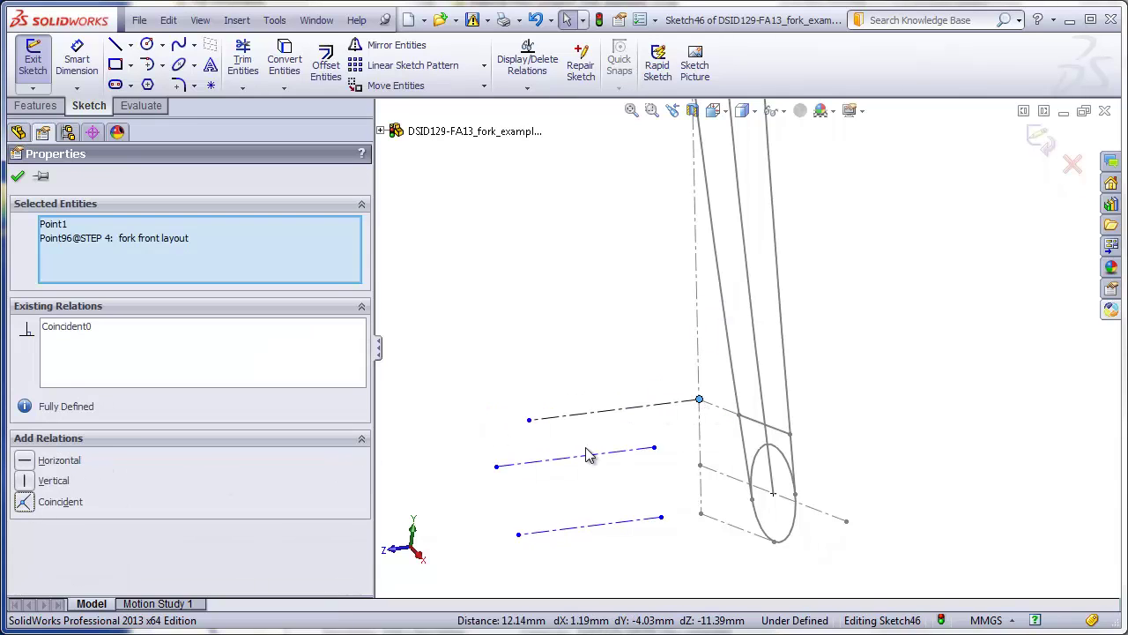
left_click(654, 449)
left_click(699, 465, "ctrl")
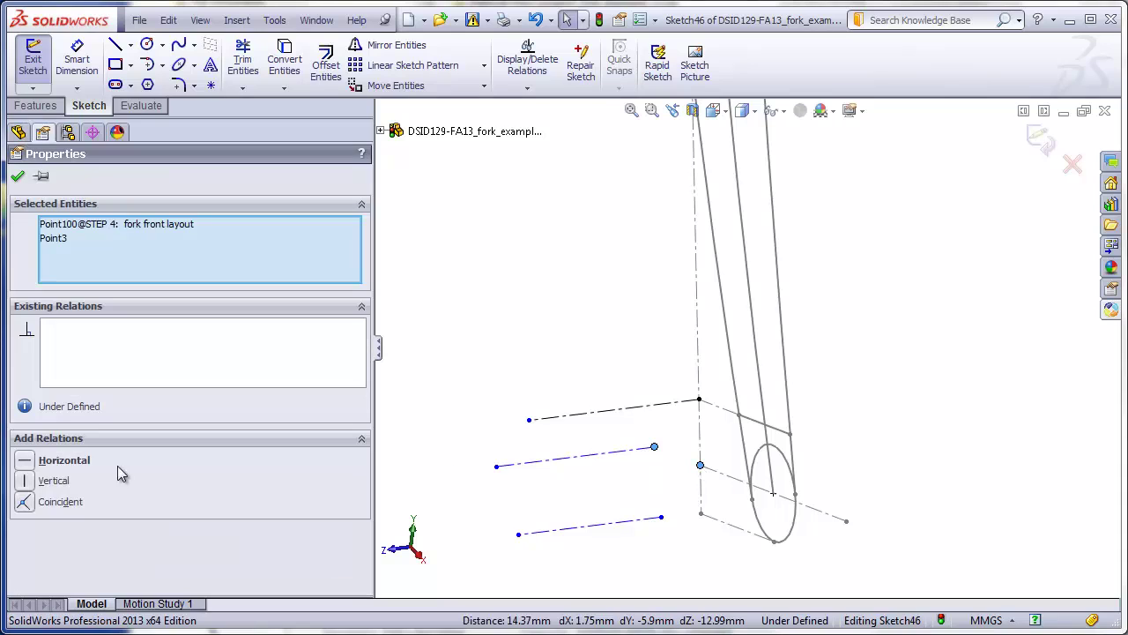
left_click(24, 502)
left_click(662, 518)
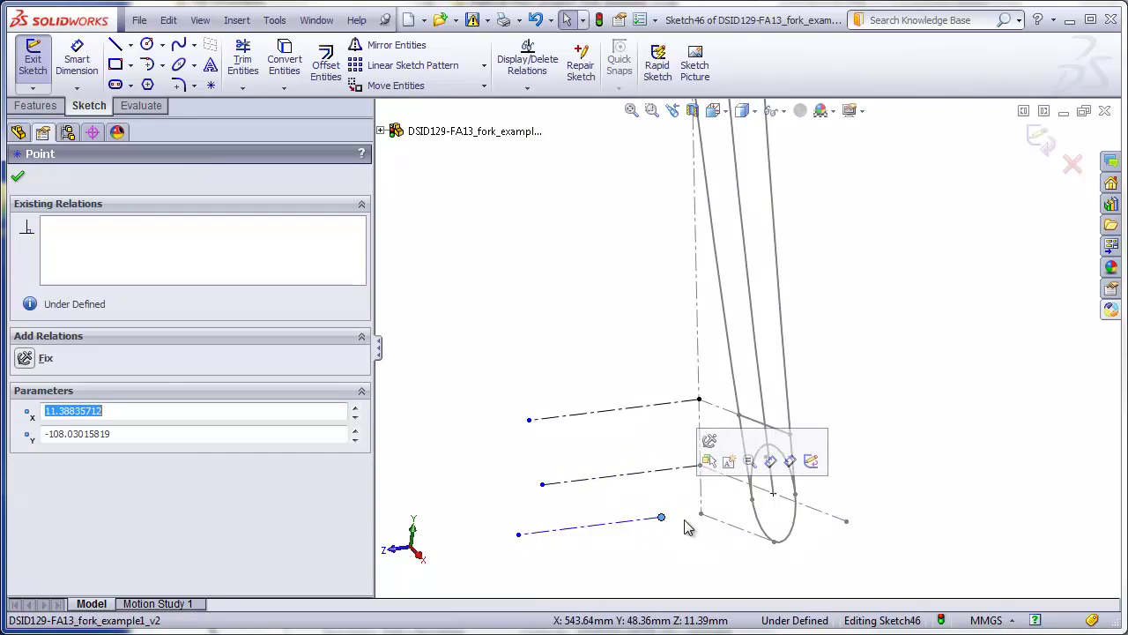
left_click(701, 513, "ctrl")
left_click(26, 507)
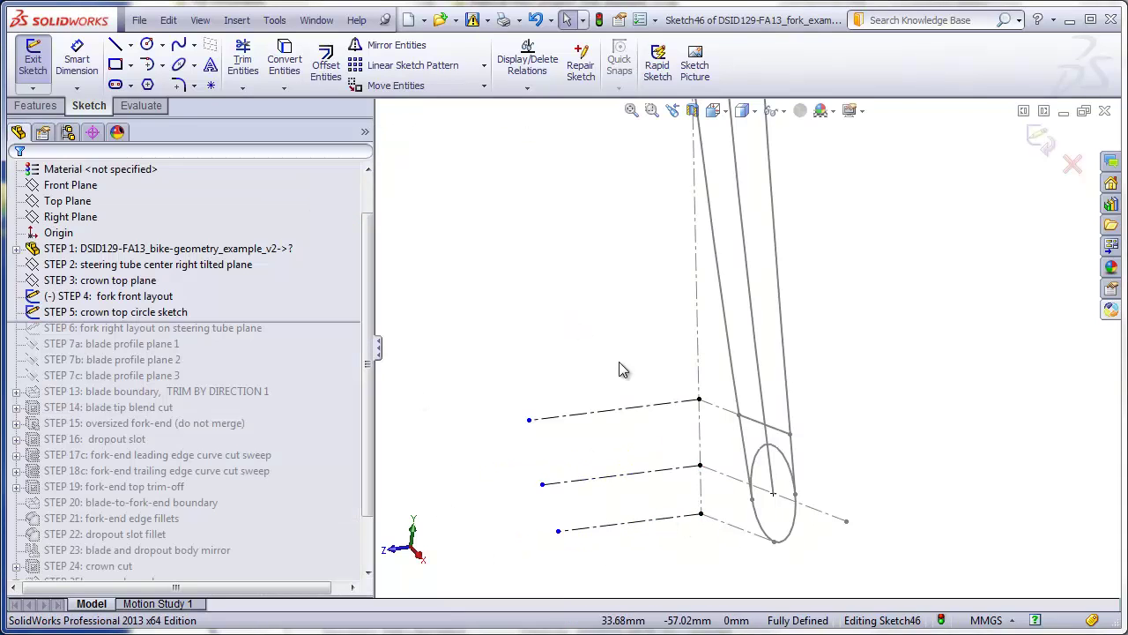
Stretch the free ends of the three centerlines outward to line up, making the upper one about 98 mm long
scroll(676, 403, "up", 2)
left_click(597, 388)
left_click_drag(597, 388, 558, 391)
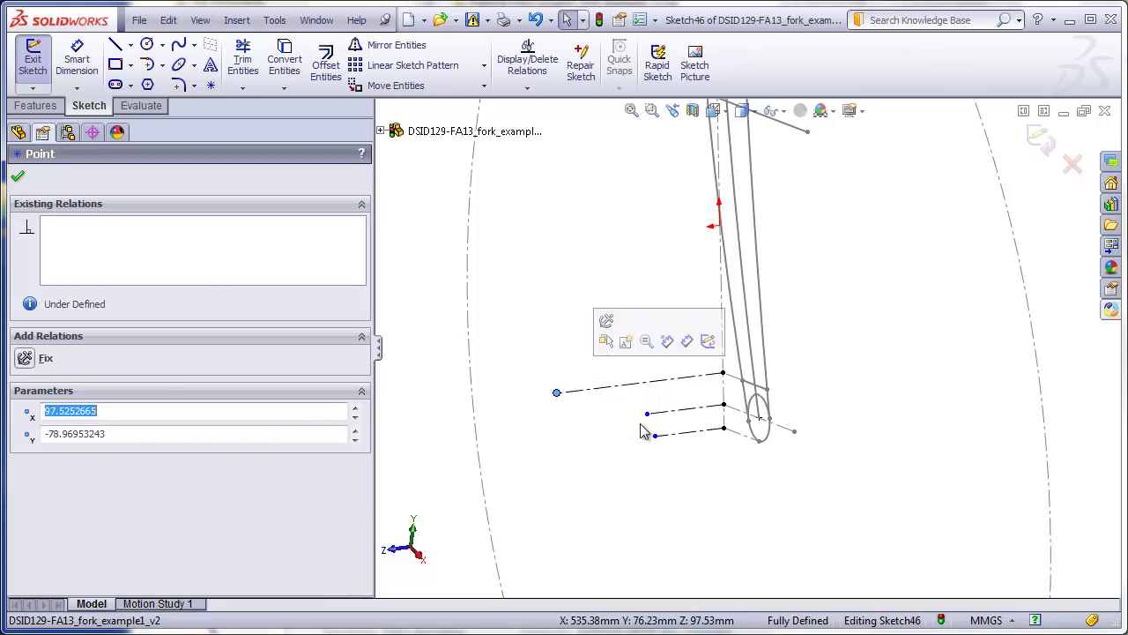
left_click_drag(650, 411, 557, 425)
left_click_drag(655, 435, 557, 448)
left_click(785, 285)
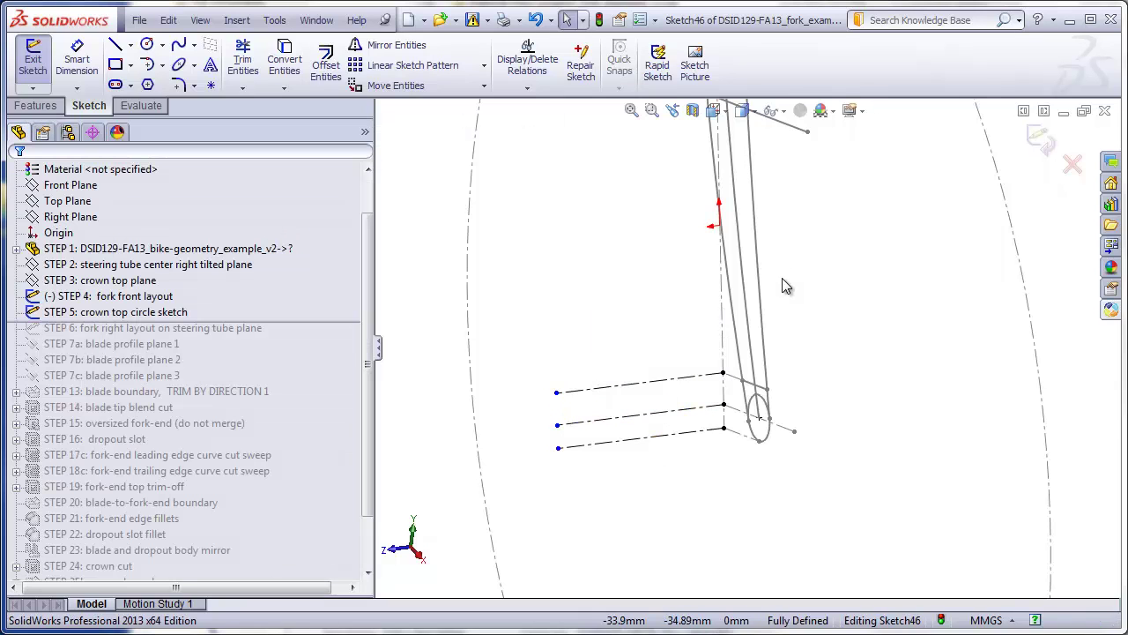
Sketch a circle about 26 mm in diameter beside the fork blades, near the top of the large dash-dot wheel arc
scroll(788, 269, "up", 5)
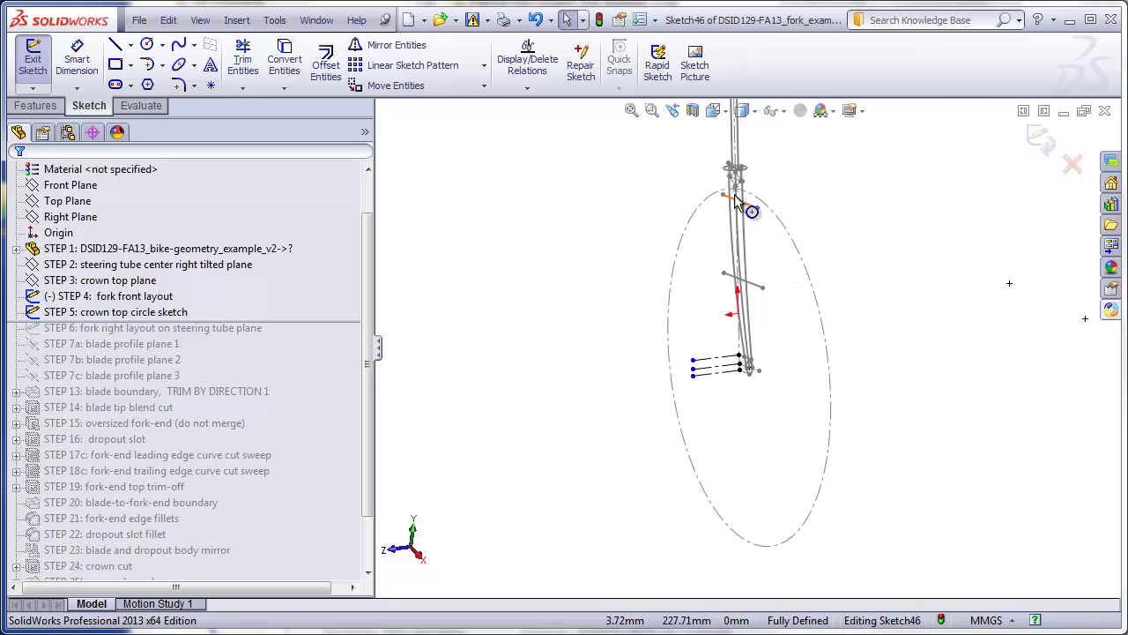
scroll(745, 201, "down", 5)
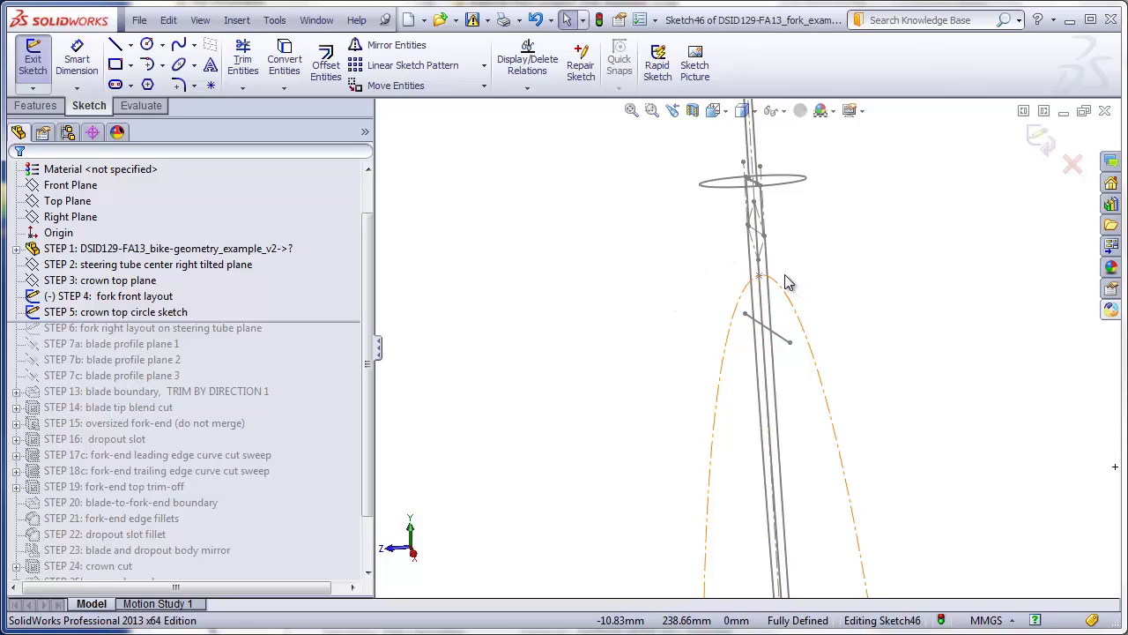
scroll(787, 282, "down", 3)
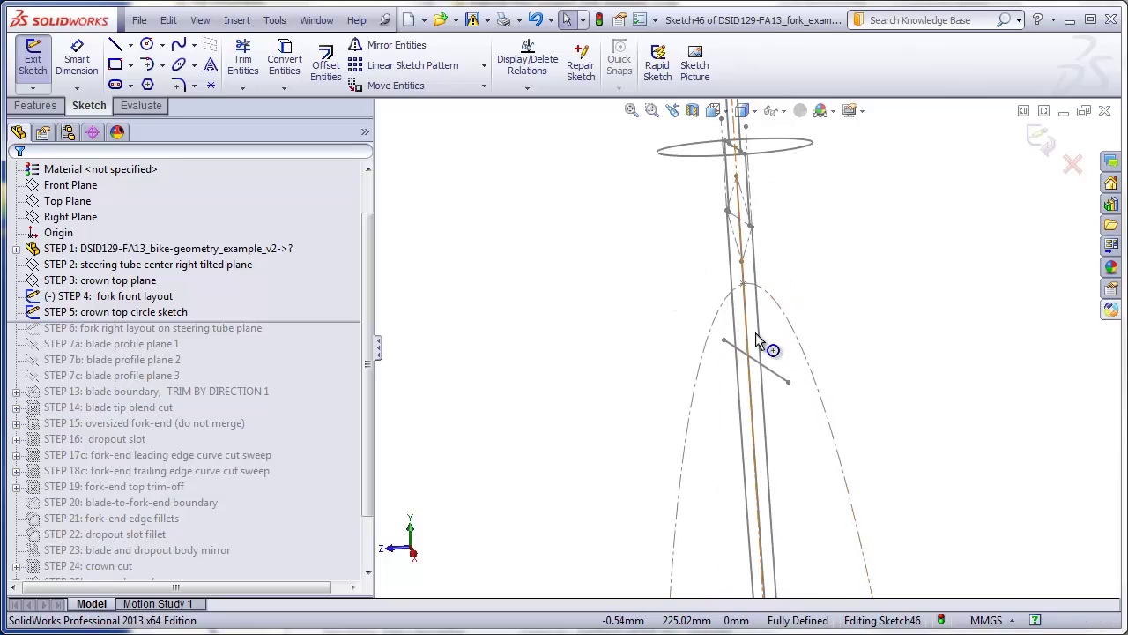
mouse_move(770, 328)
middle_mouse_down()
mouse_move(775, 310)
mouse_move(849, 305)
mouse_move(763, 310)
mouse_move(810, 292)
middle_mouse_up()
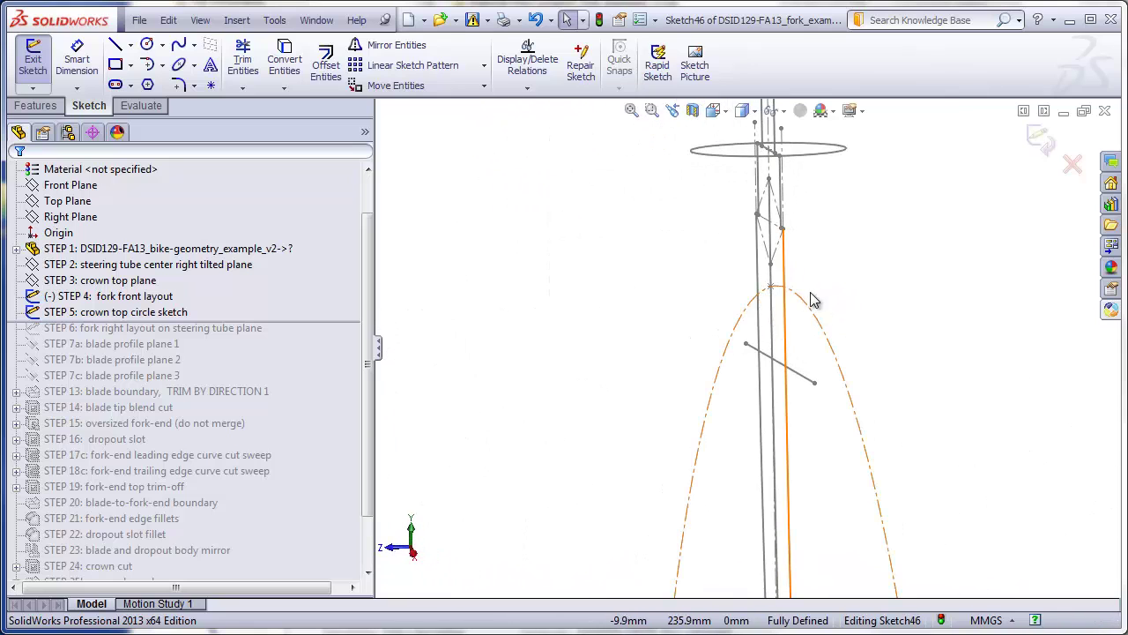
left_click(147, 45)
left_click(882, 333)
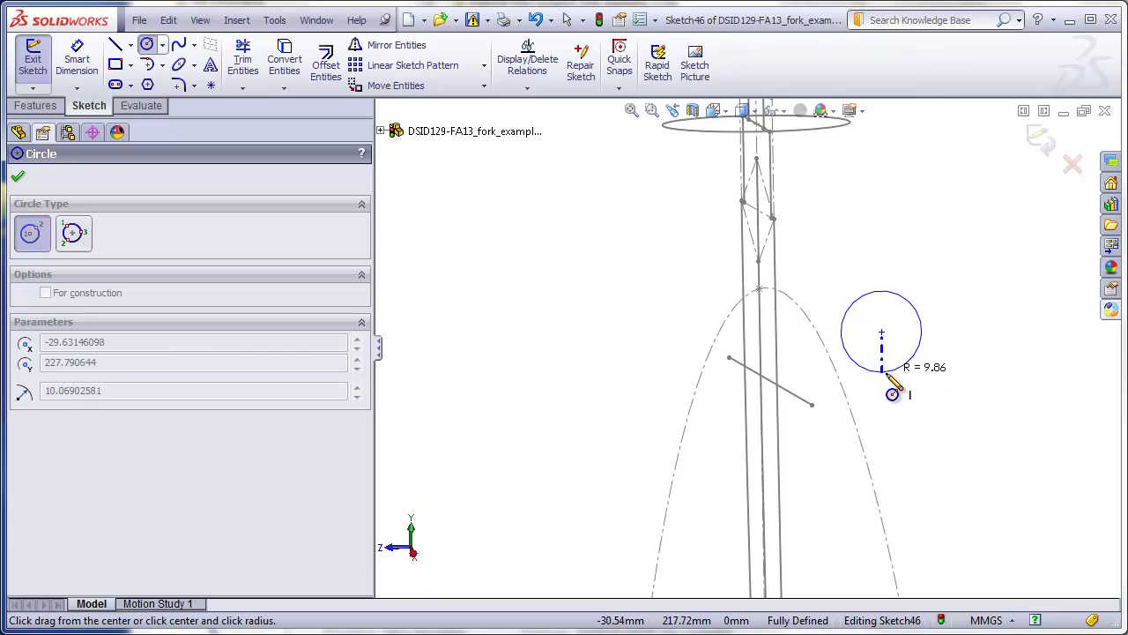
left_click(890, 384)
key("Escape")
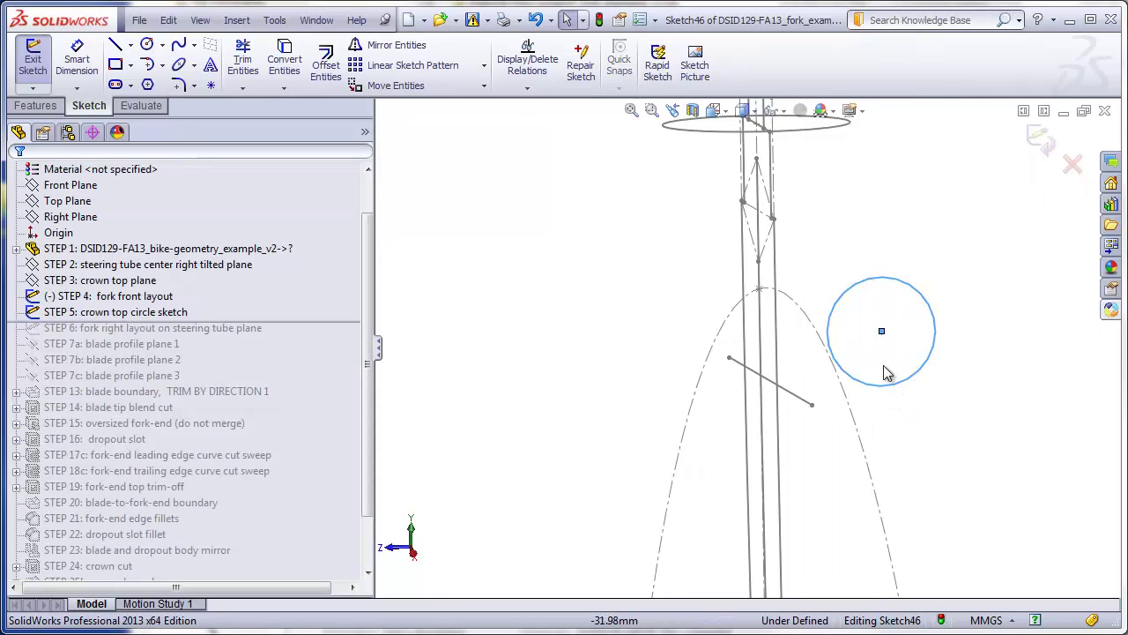
Dimension the circle's diameter and set it to 25 mm
left_click(77, 59)
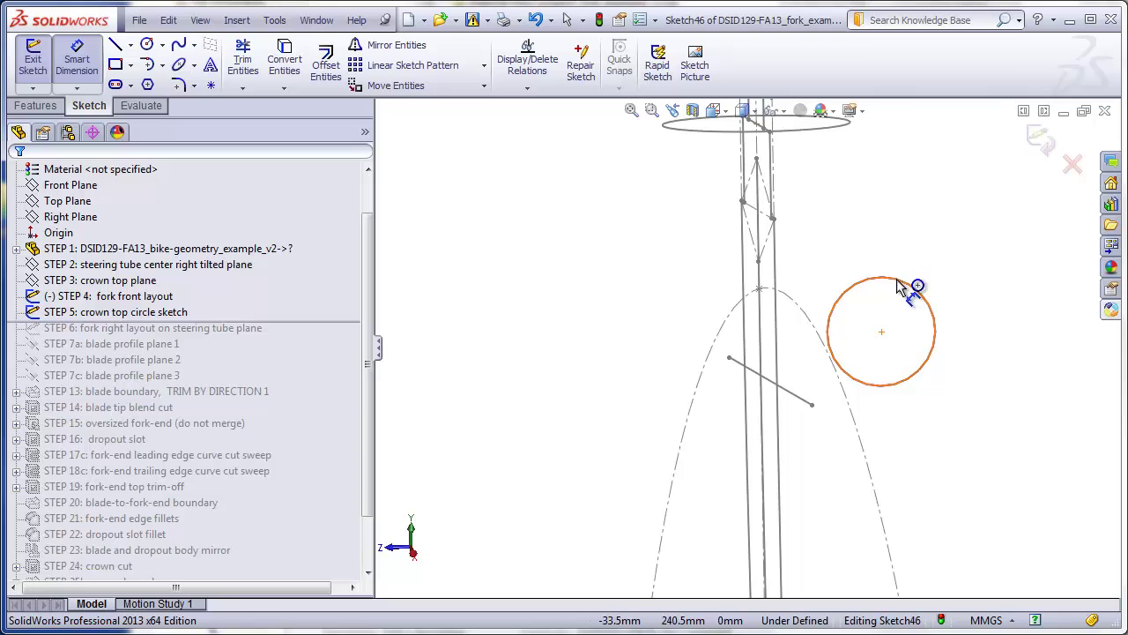
left_click(915, 285)
left_click(951, 254)
type("25")
key("Return")
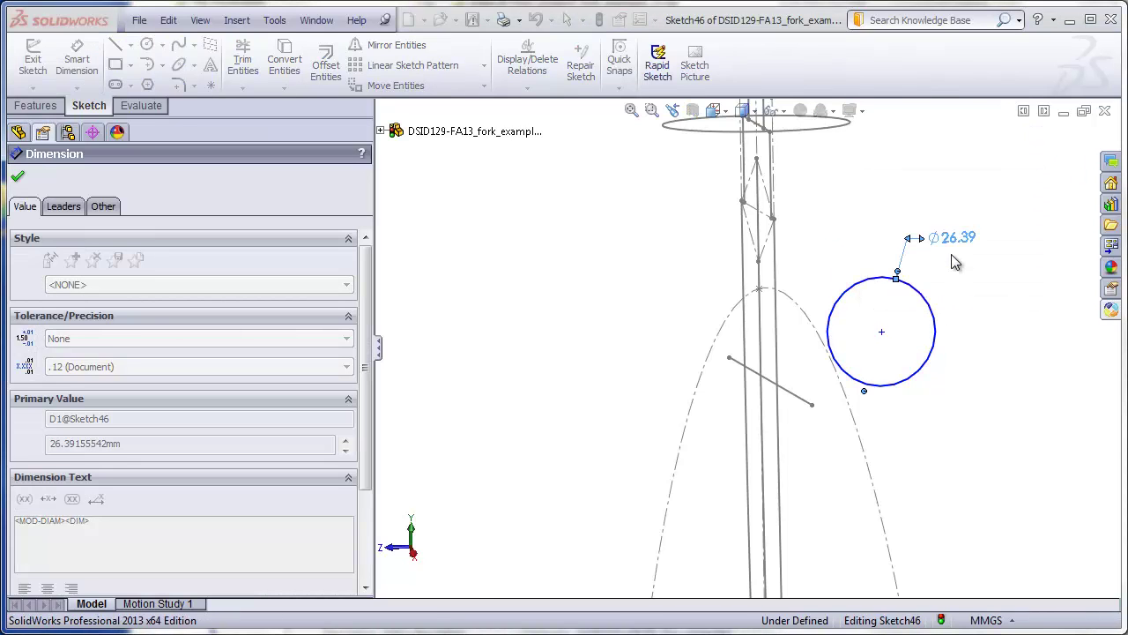
key("Escape")
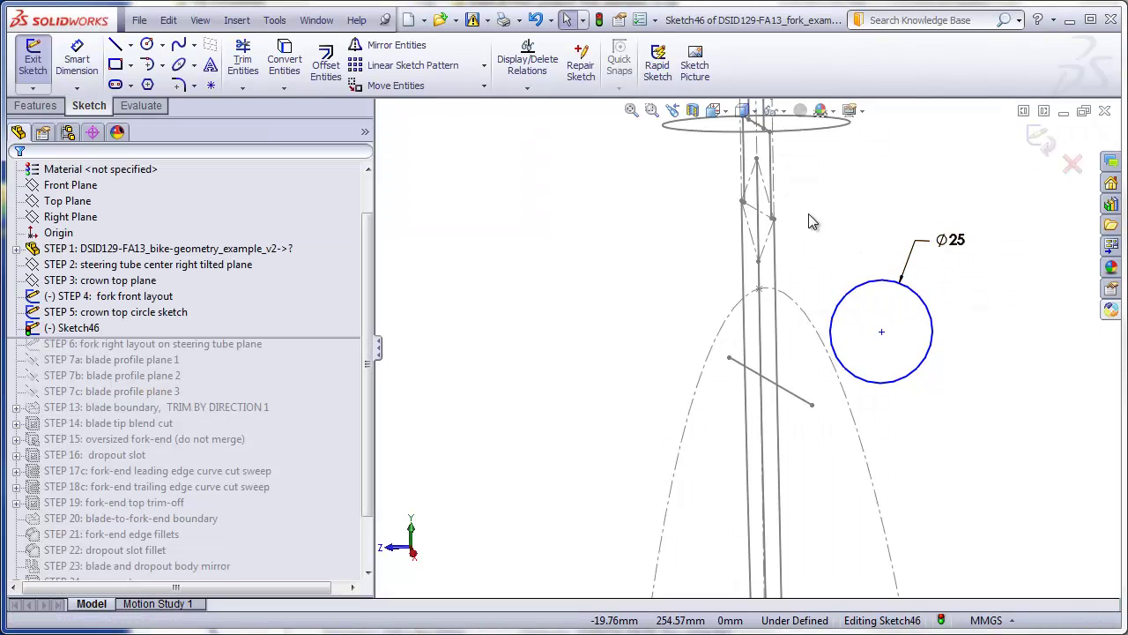
Add a sketch point on the circle's upper quadrant
left_click(210, 85)
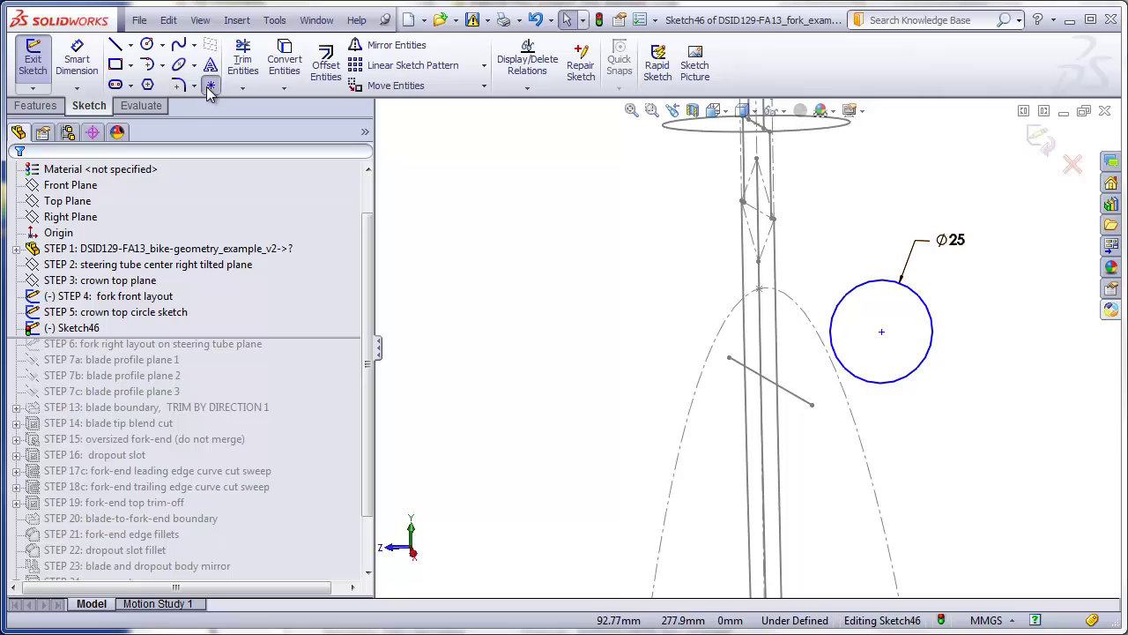
left_click(881, 278)
key("Escape")
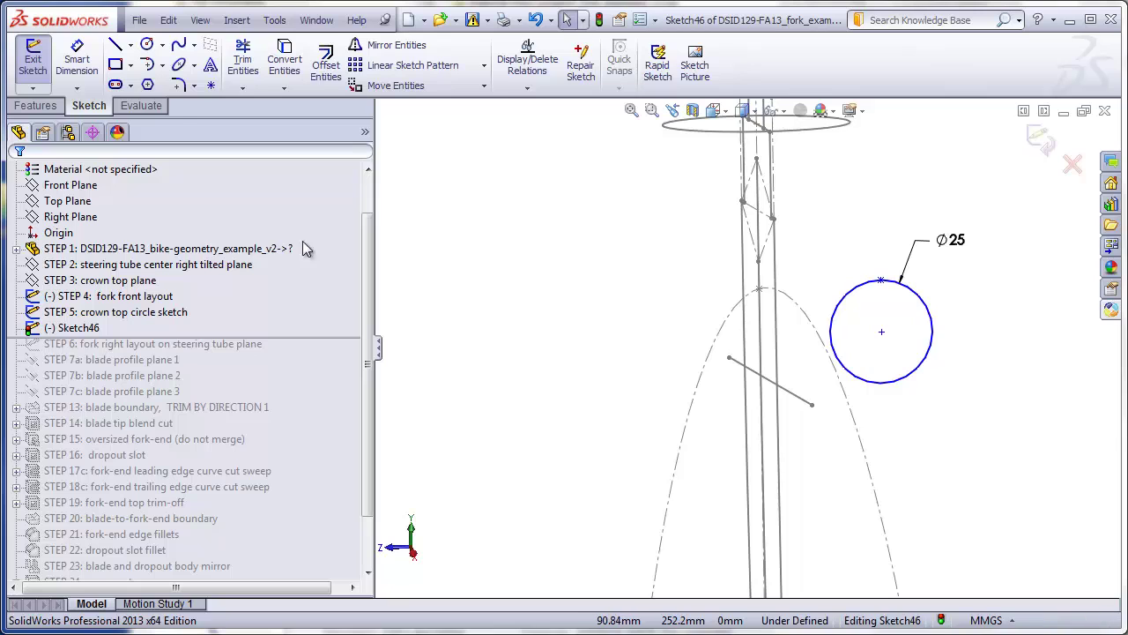
Make the circle's center point coincident with the Front Plane
left_click(88, 186)
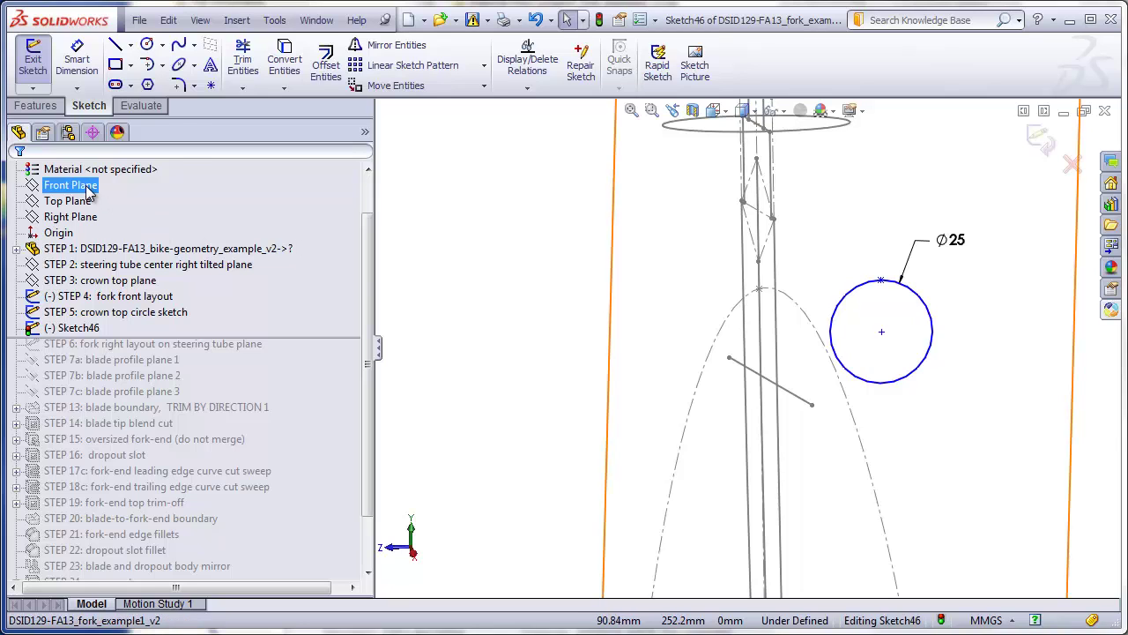
left_click(882, 333, "ctrl")
left_click(40, 458)
left_click(447, 369)
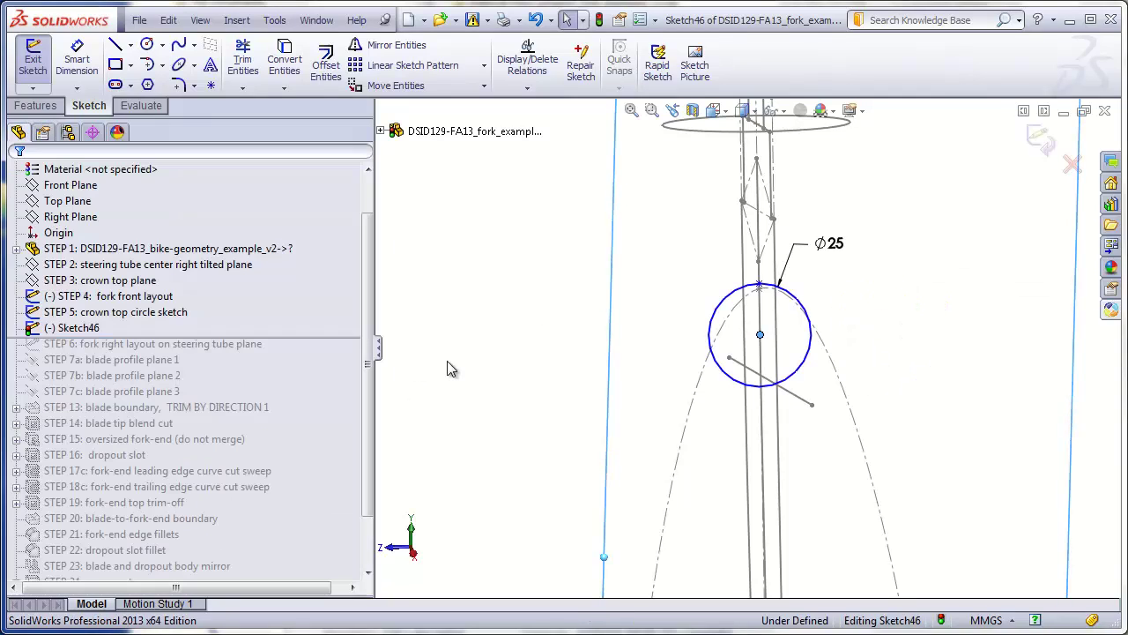
Add a Pierce relation between the circle's top point and the large dash-dot wheel arc of the fork front layout
scroll(781, 300, "down", 5)
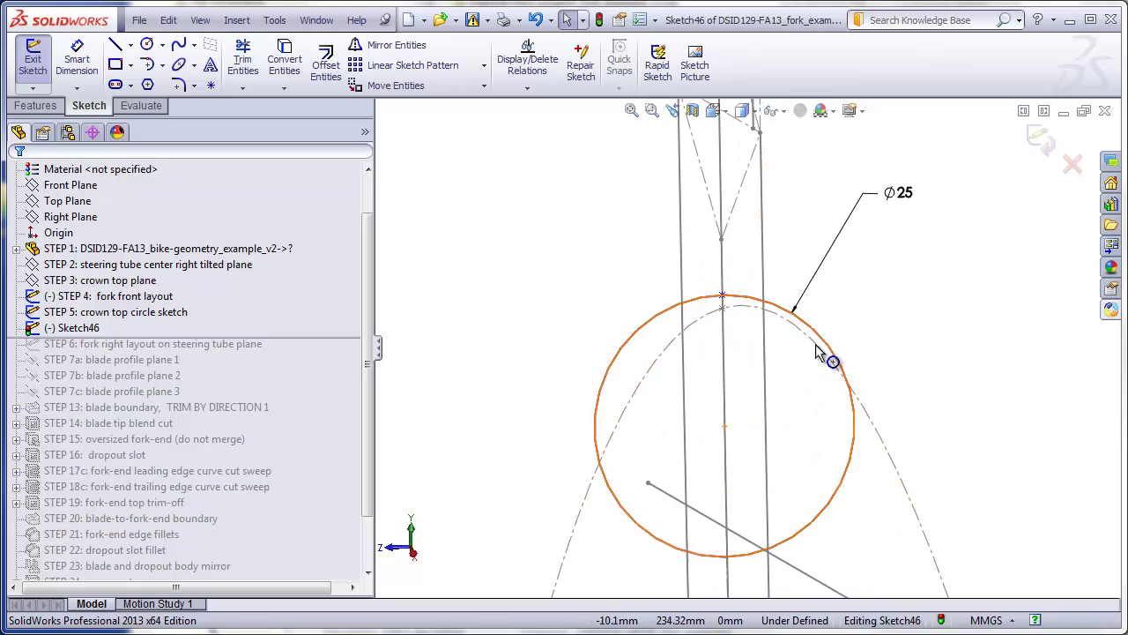
scroll(798, 425, "up", 3)
mouse_move(798, 425)
middle_mouse_down()
mouse_move(809, 415)
mouse_move(888, 433)
mouse_move(786, 411)
middle_mouse_up()
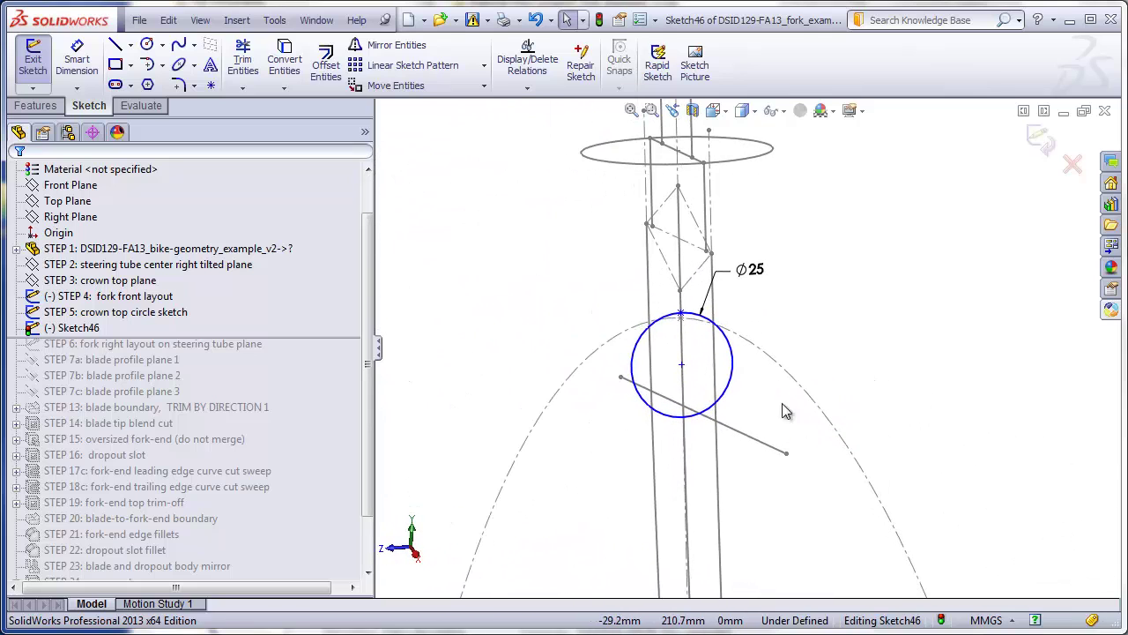
left_click(680, 313)
left_click(747, 347, "ctrl")
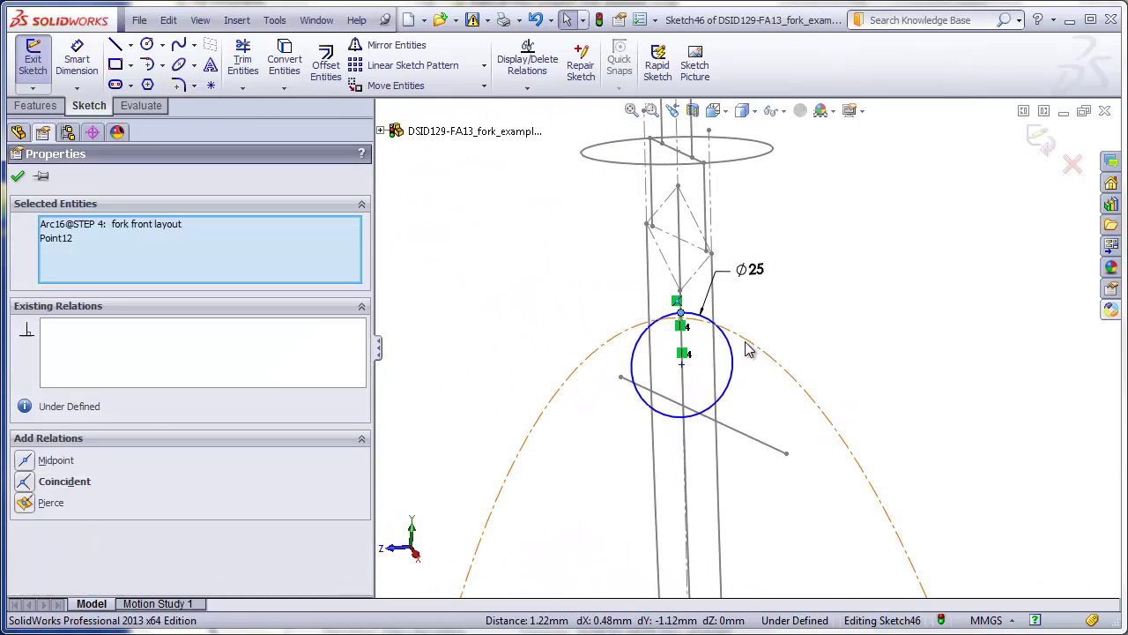
left_click(24, 503)
left_click(542, 320)
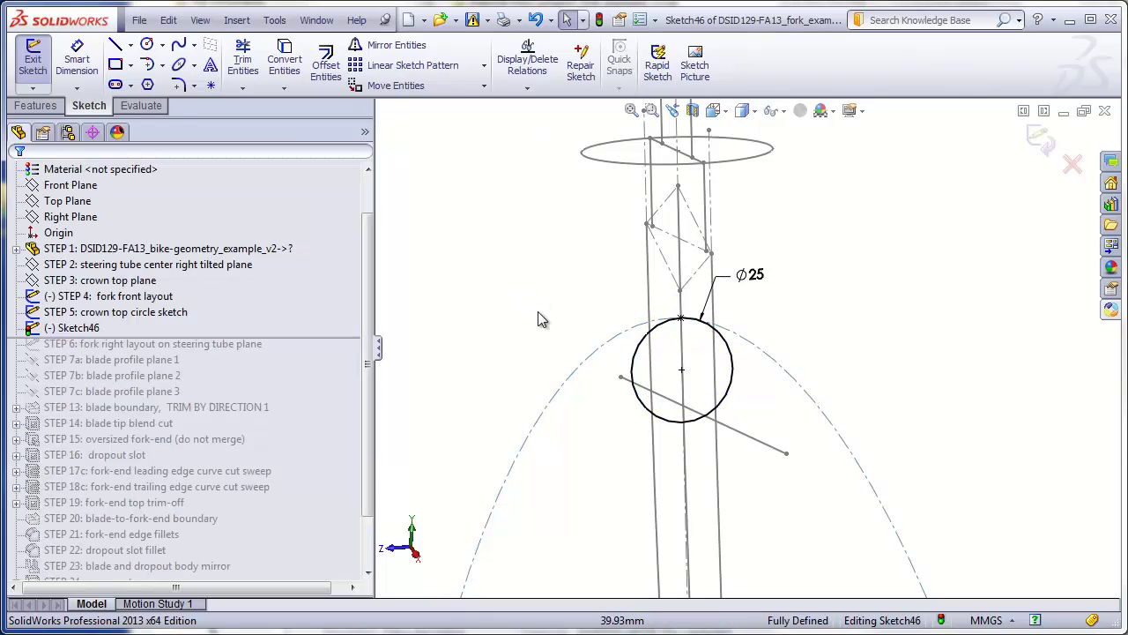
Convert the 25 mm circle to construction geometry
mouse_move(792, 448)
middle_mouse_down()
mouse_move(767, 420)
mouse_move(783, 423)
middle_mouse_up()
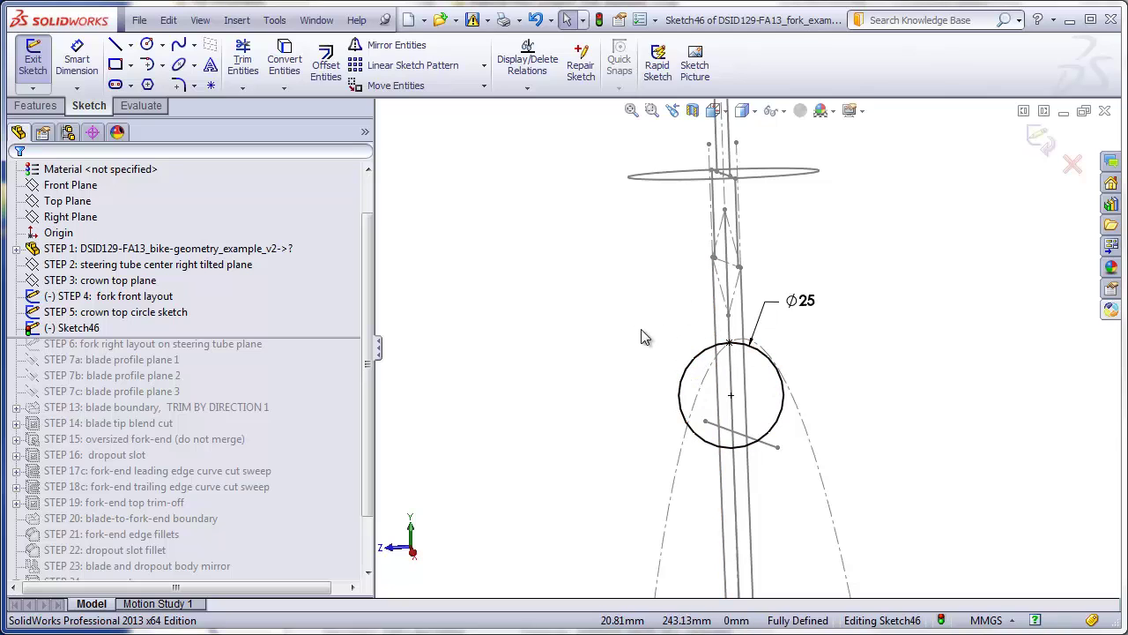
left_click(700, 357)
left_click(63, 412)
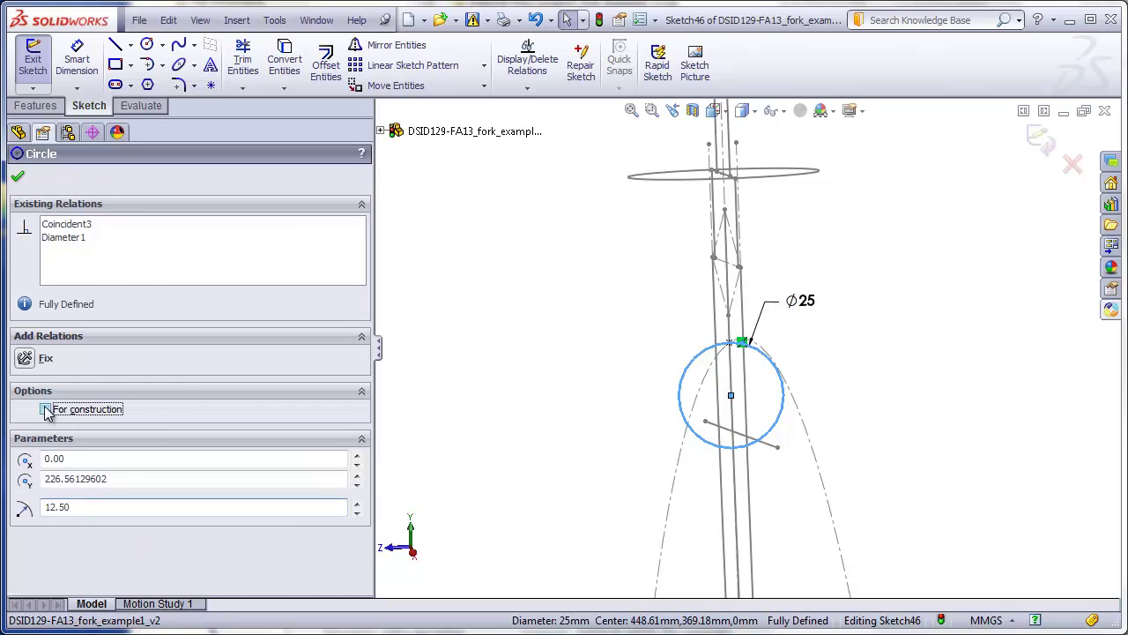
left_click(508, 338)
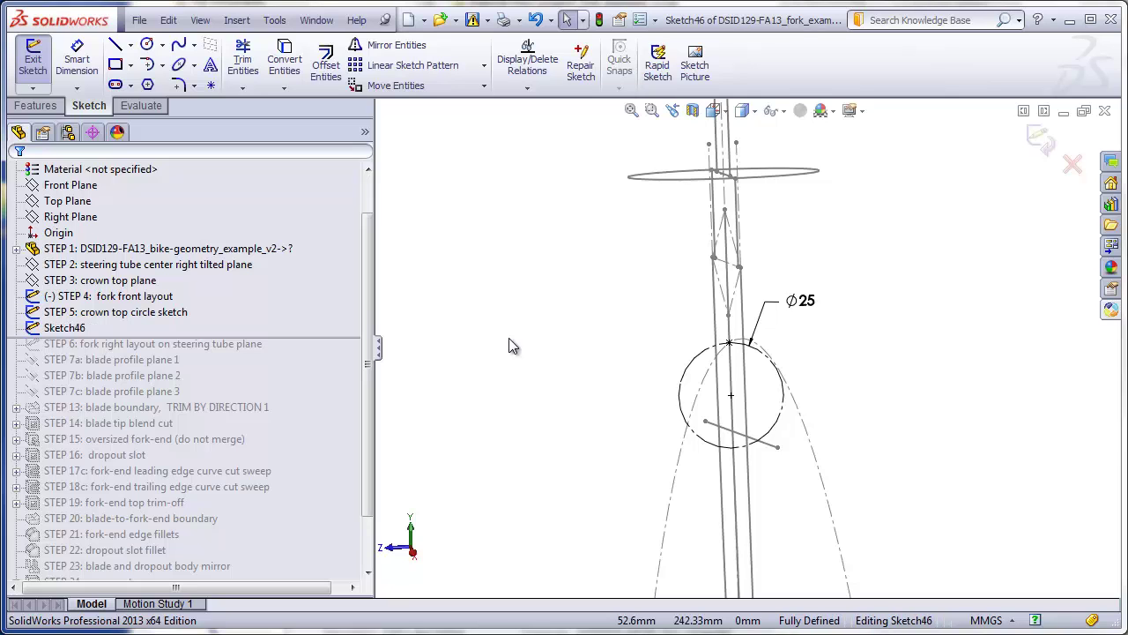
Sketch a three-point arc curving outside the construction circle's upper side, centered at about X 5, Y 211 mm
mouse_move(508, 346)
middle_mouse_down()
mouse_move(529, 329)
mouse_move(556, 357)
mouse_move(582, 349)
mouse_move(570, 341)
middle_mouse_up()
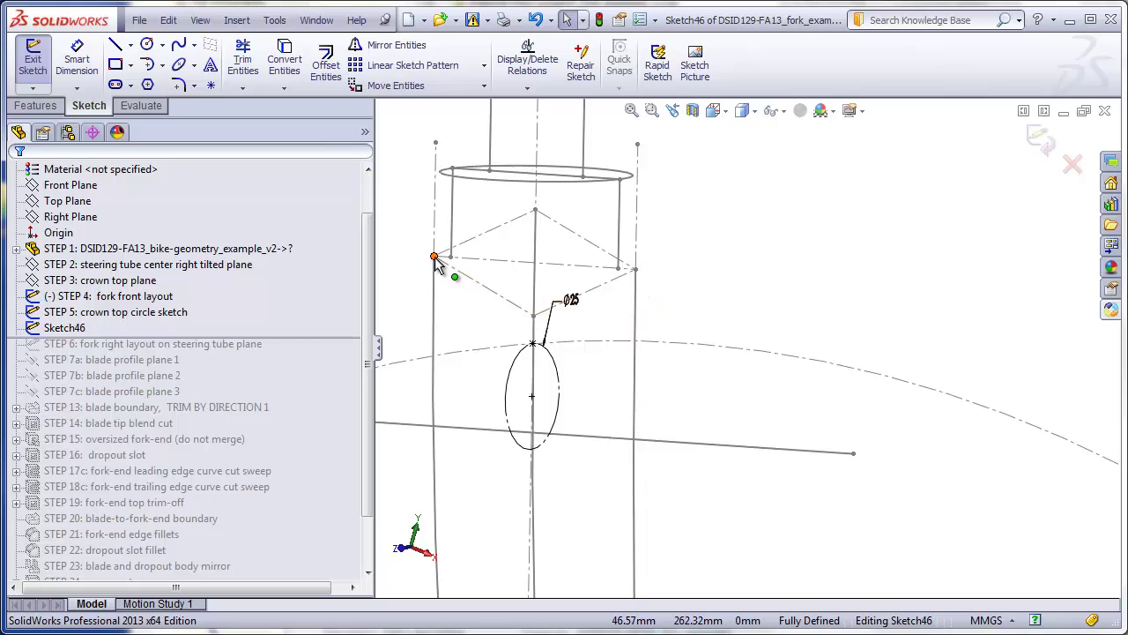
key("z")
mouse_move(569, 370)
middle_mouse_down()
mouse_move(529, 335)
mouse_move(494, 356)
middle_mouse_up()
key("ctrl+8")
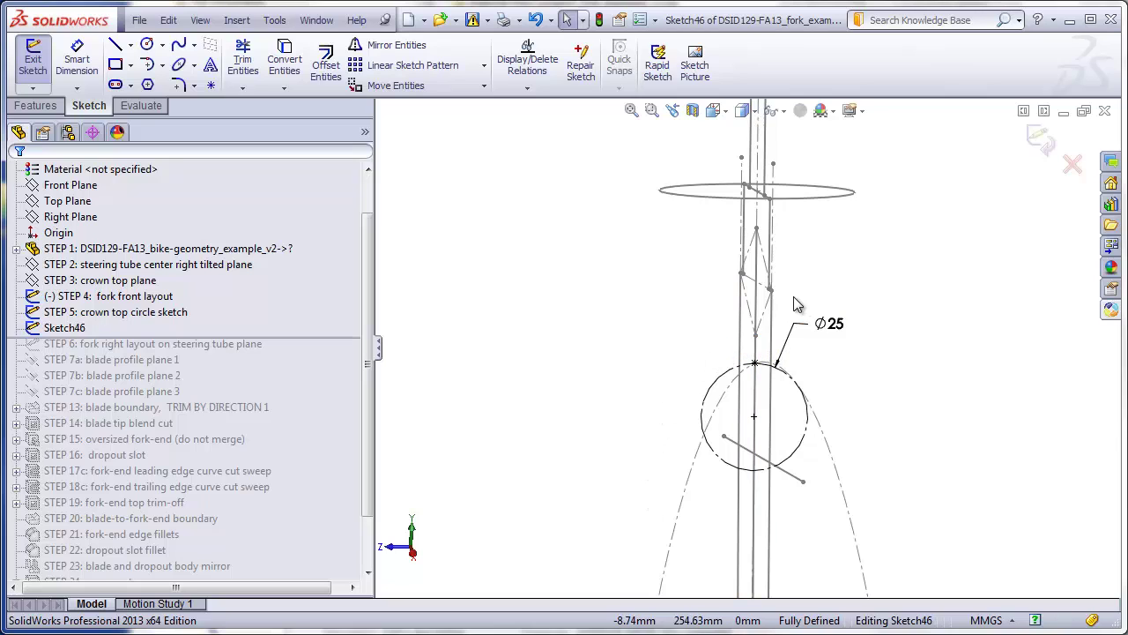
scroll(793, 296, "down", 3)
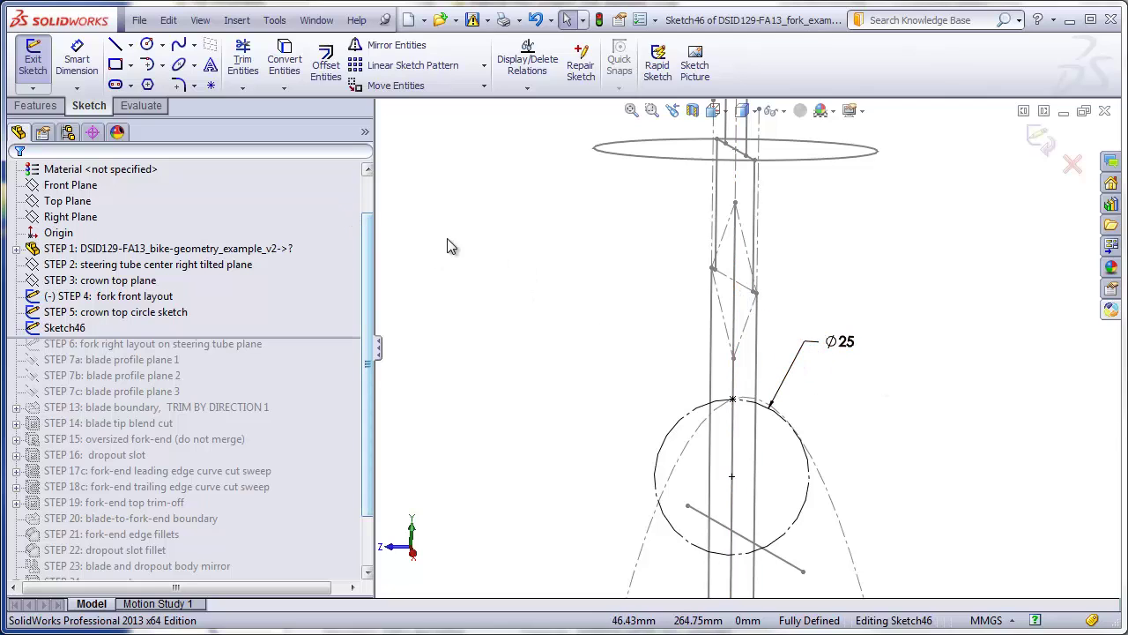
scroll(728, 277, "up", 2)
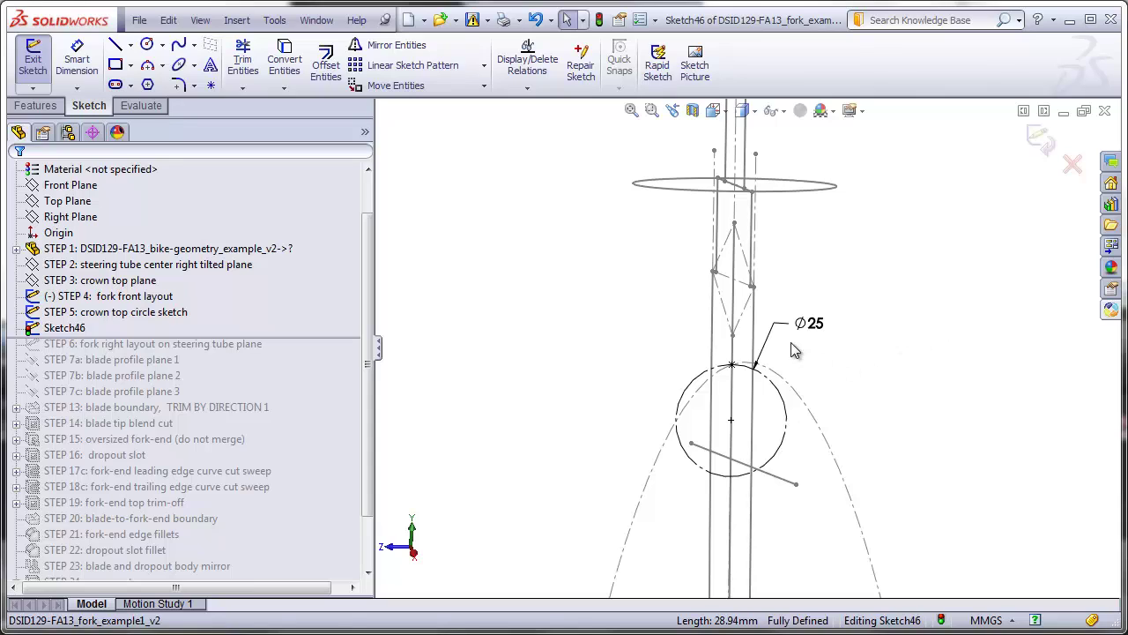
left_click(149, 67)
left_click(693, 340)
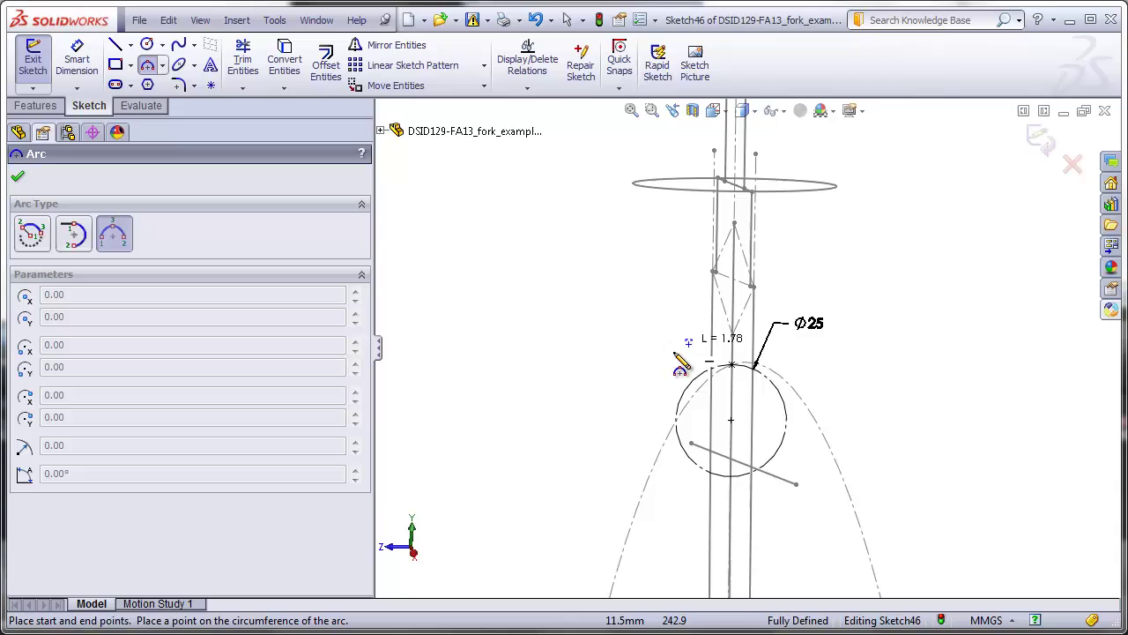
left_click(564, 456)
left_click(602, 388)
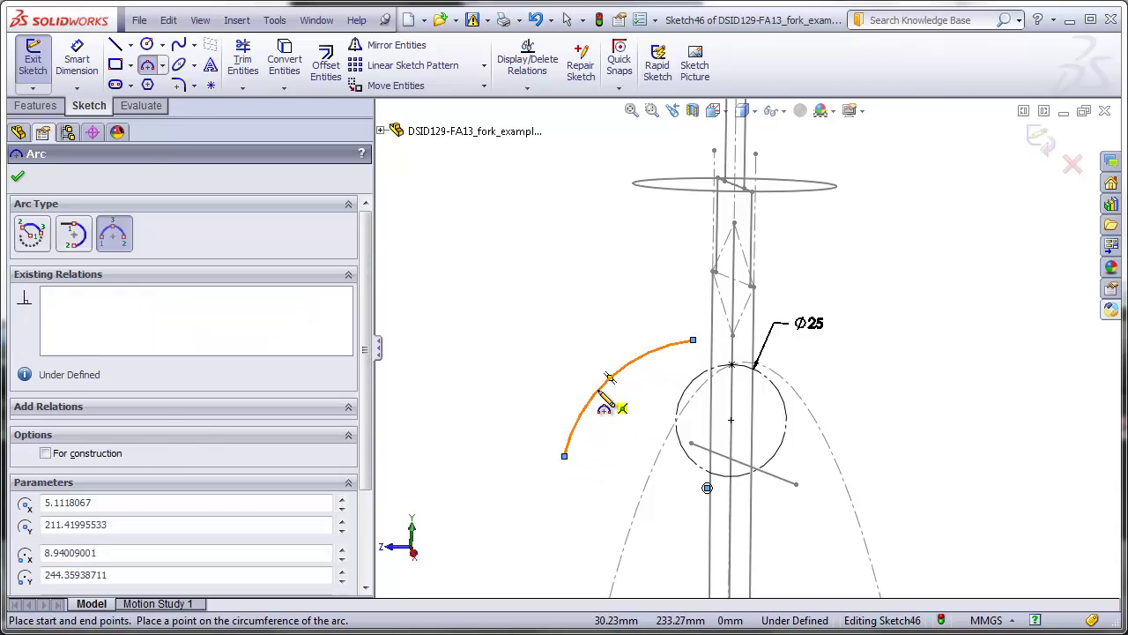
key("Escape")
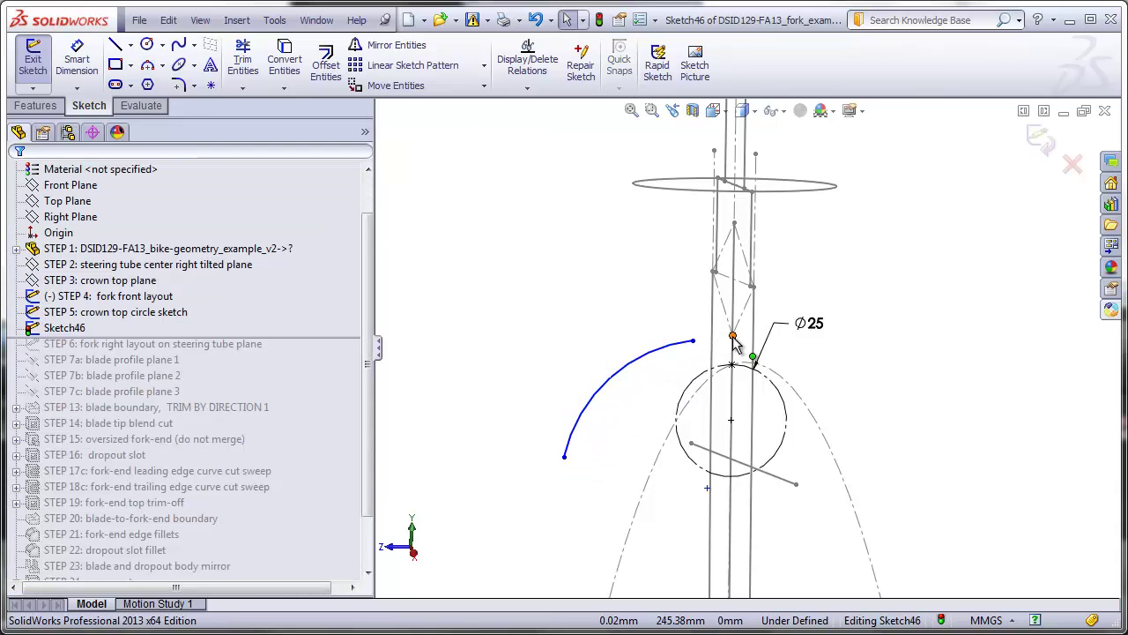
Make the upper endpoint of the crown arc coincident with the lowest point of the fork front layout's diamond
left_click(733, 335)
left_click(694, 340, "ctrl")
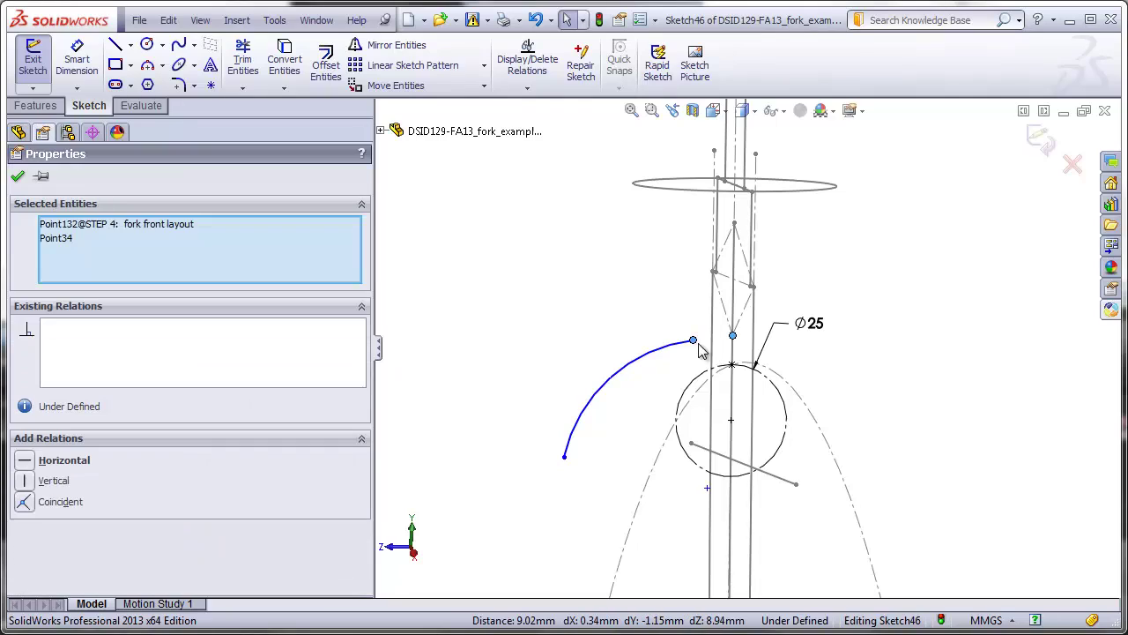
left_click(31, 504)
left_click(419, 331)
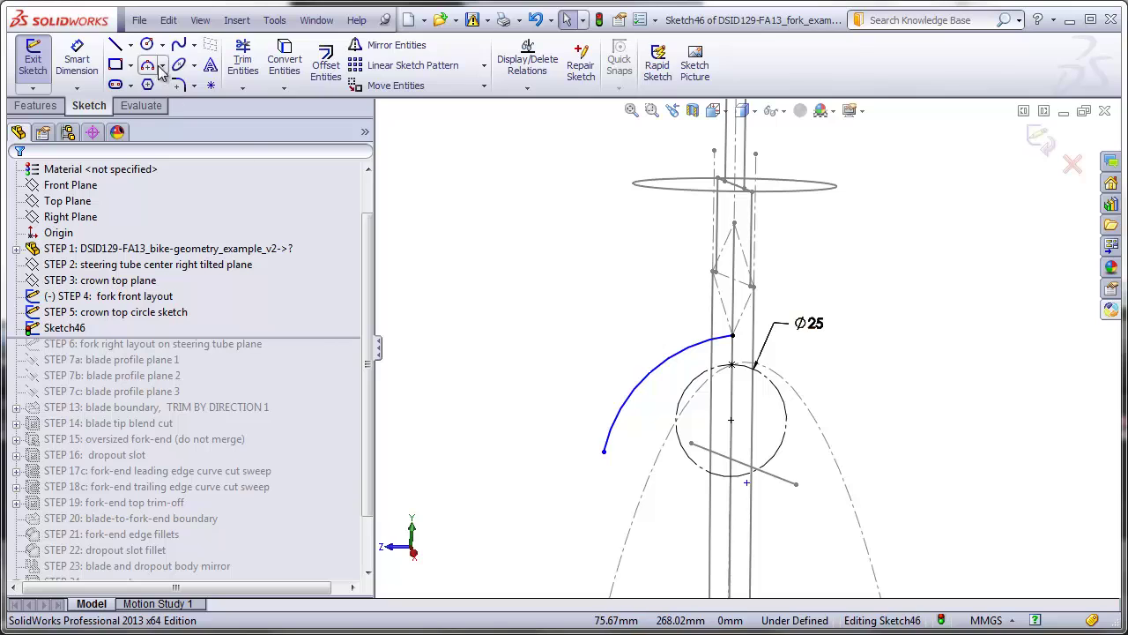
Sketch a horizontal centerline from the crown arc's upper endpoint, extending away from the arc
left_click(130, 44)
left_click(150, 85)
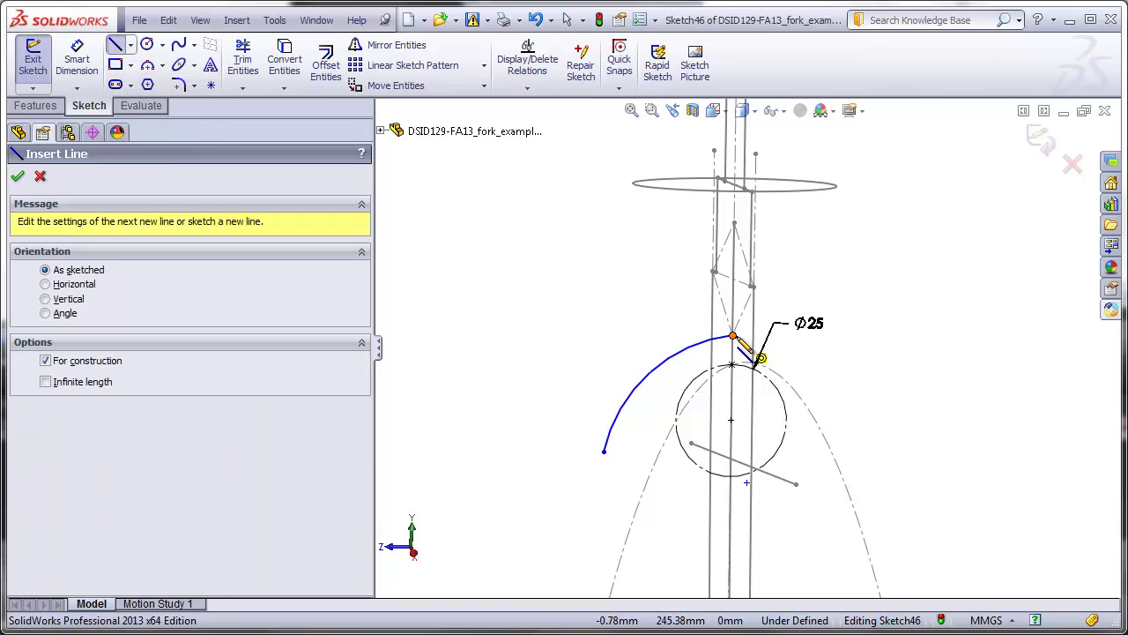
left_click_drag(733, 336, 927, 336)
key("Escape")
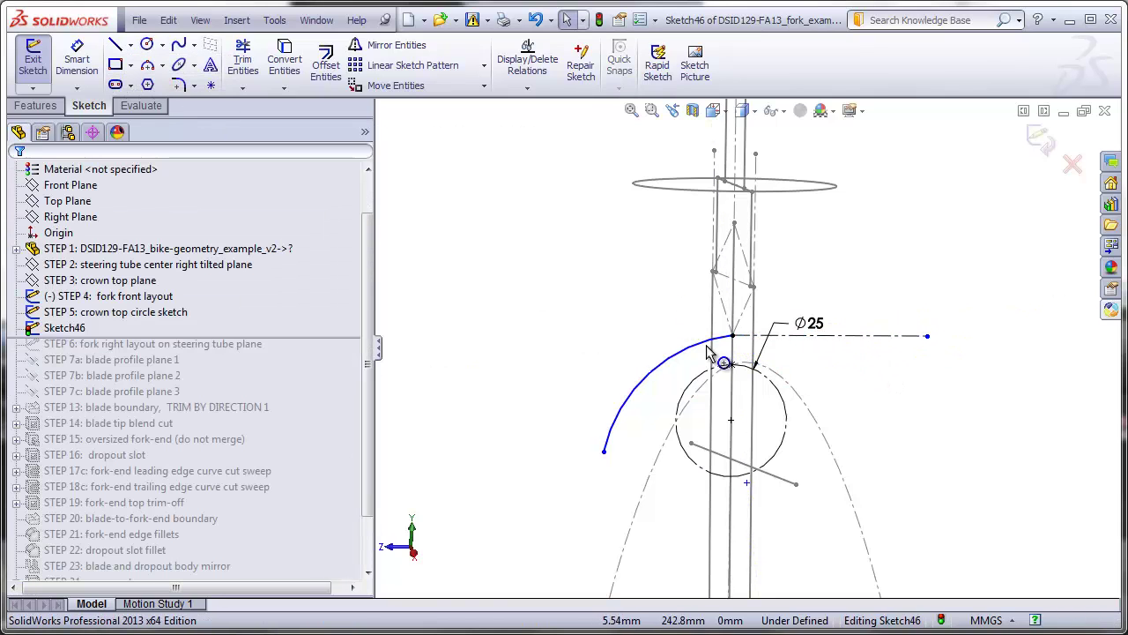
Add a Tangent relation between the crown arc and the horizontal centerline at its upper endpoint
left_click(709, 341)
left_click(845, 336, "ctrl")
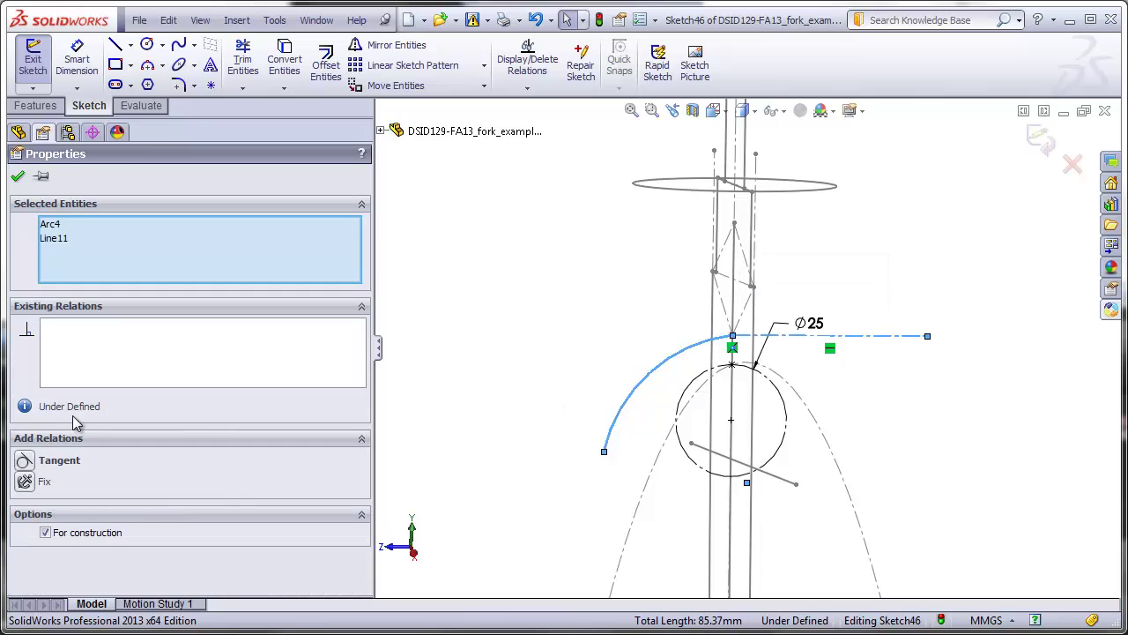
left_click(26, 462)
left_click(492, 380)
Sketch a line about 270 mm long downward, tangent from the arc's lower endpoint, and attach its free end to the middle fork-end centerline
key("z")
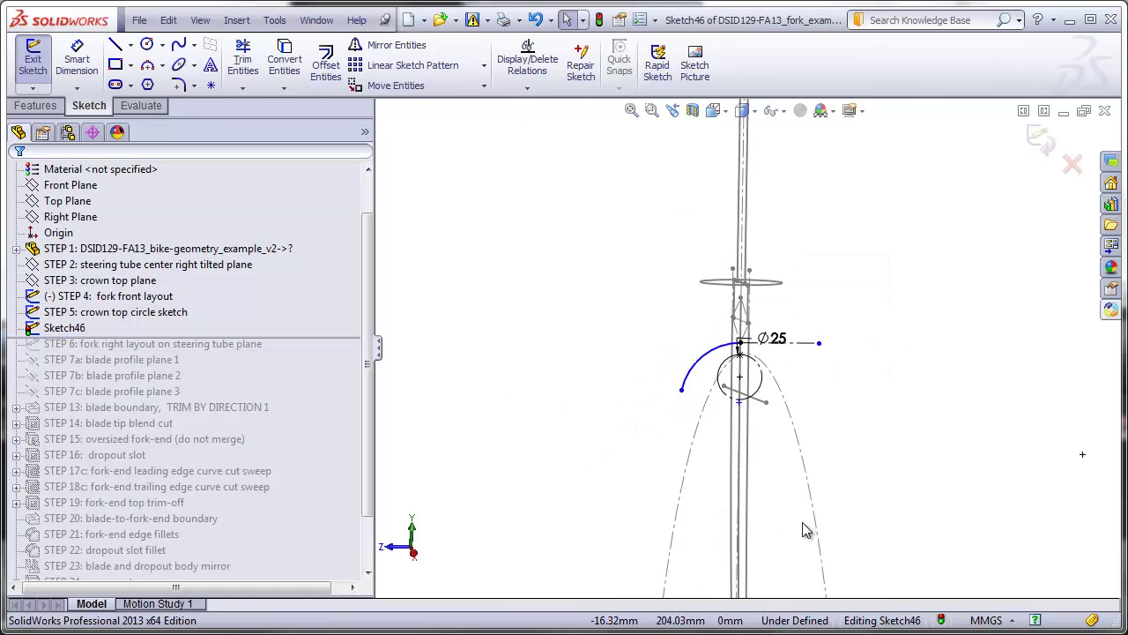
key("f")
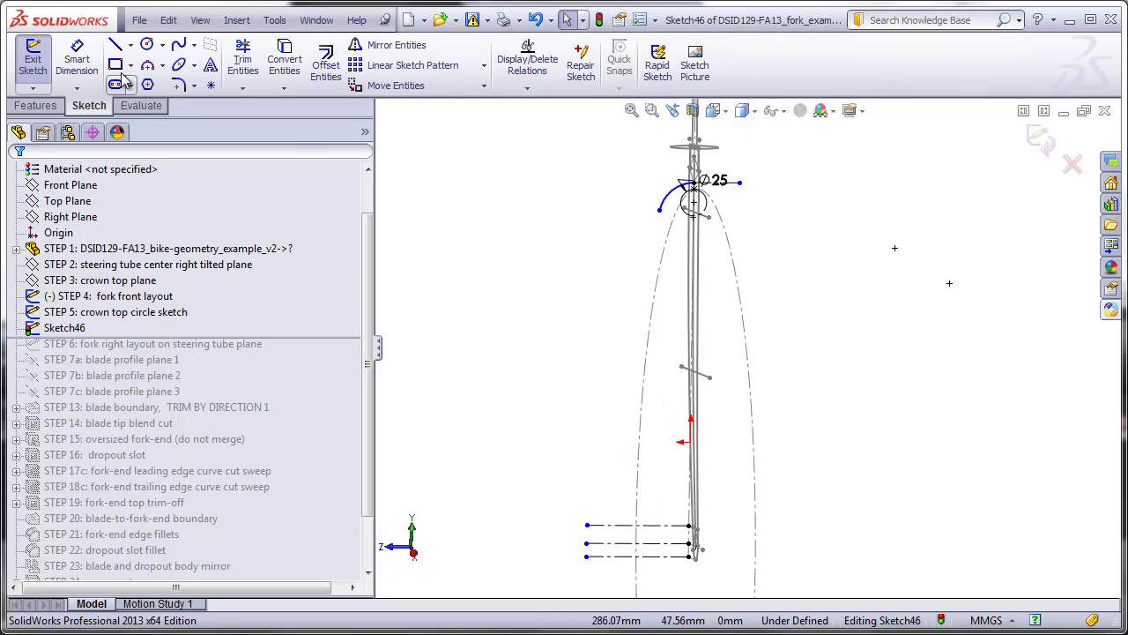
left_click(115, 44)
left_click(660, 208)
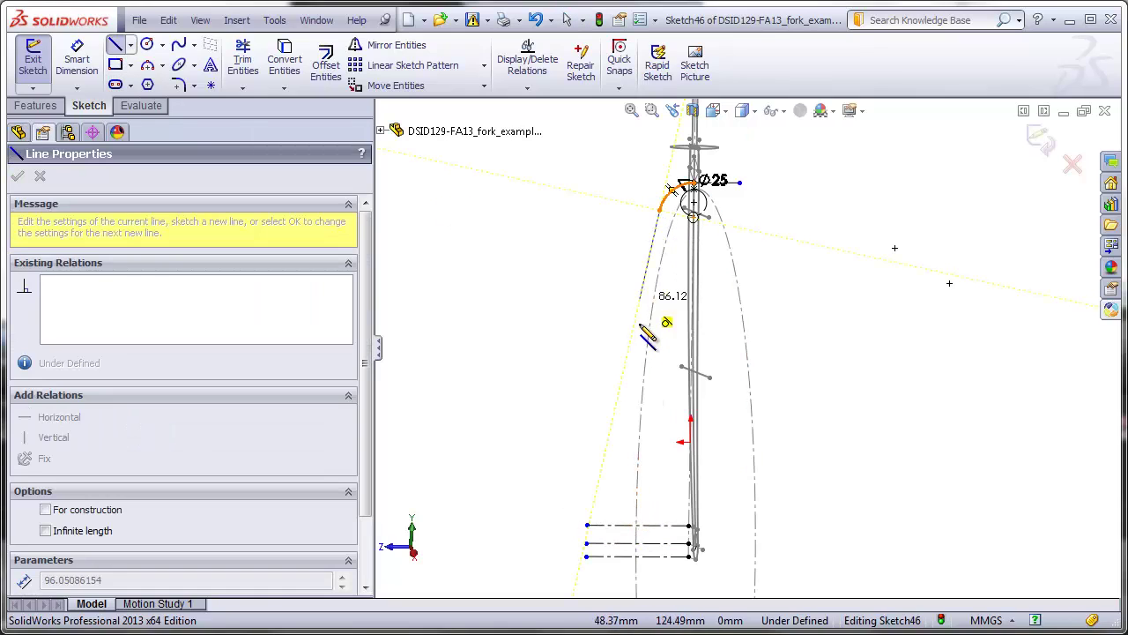
left_click(598, 489)
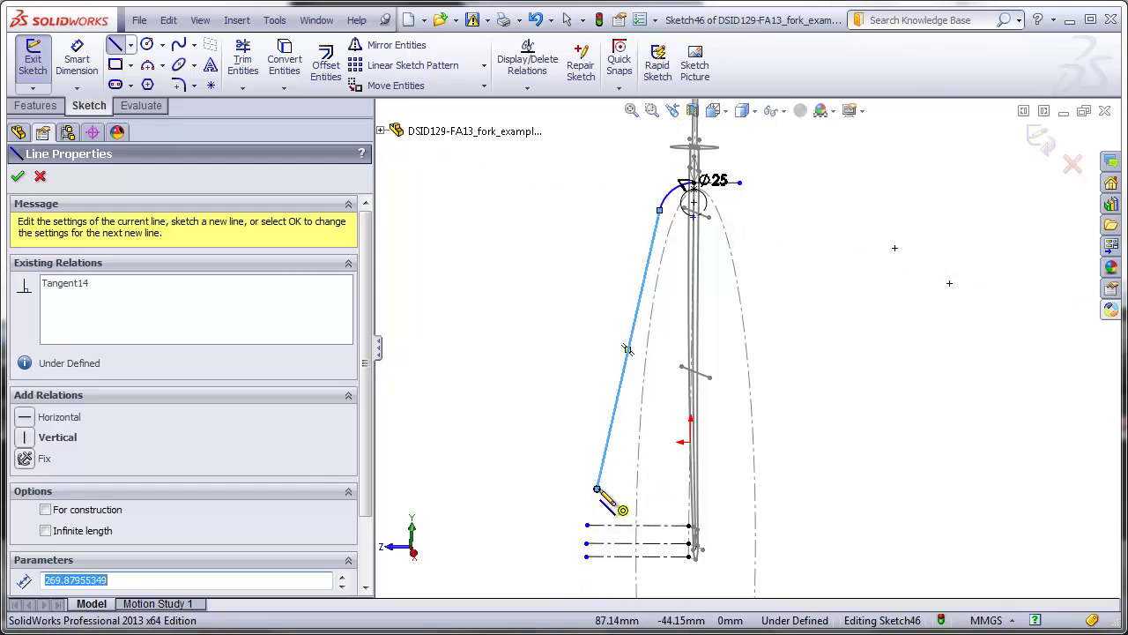
key("Escape")
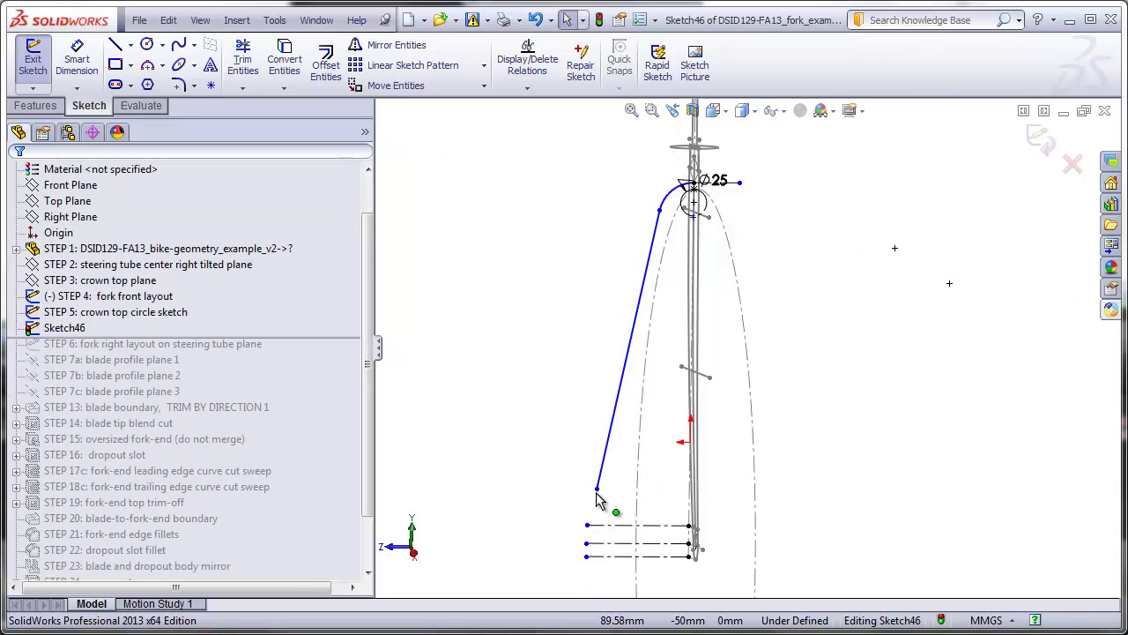
left_click_drag(597, 490, 630, 545)
Sketch a line about 16 mm long outward along the middle fork-end centerline, starting at the blade line's lower endpoint
scroll(639, 569, "down", 3)
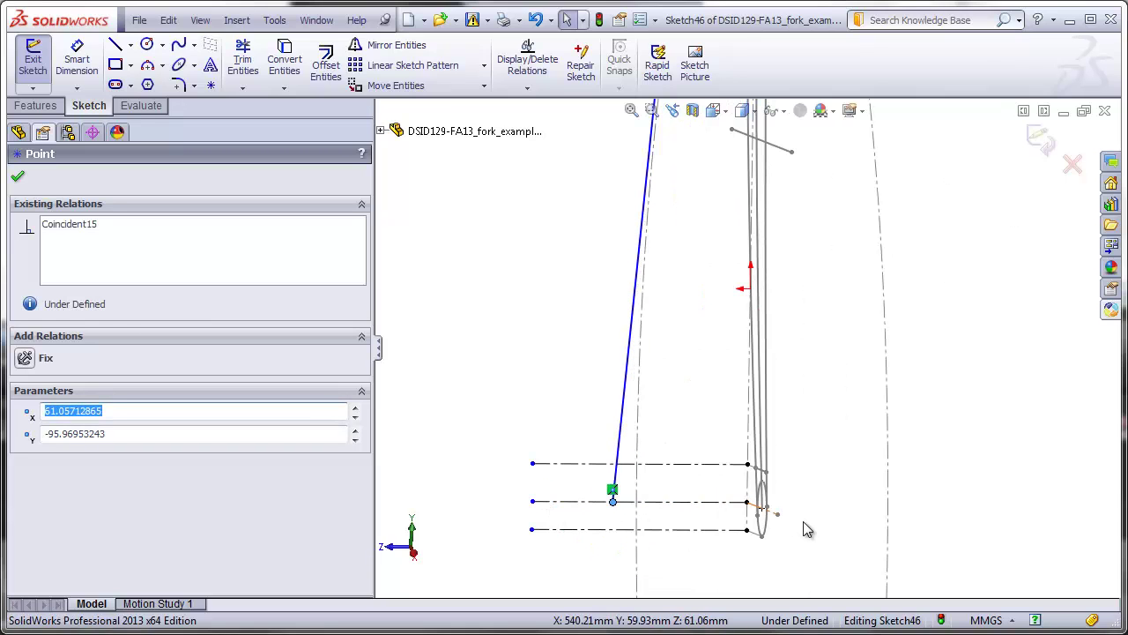
mouse_move(797, 514)
middle_mouse_down()
mouse_move(902, 511)
mouse_move(781, 502)
mouse_move(882, 314)
middle_mouse_up()
scroll(774, 211, "up", 3)
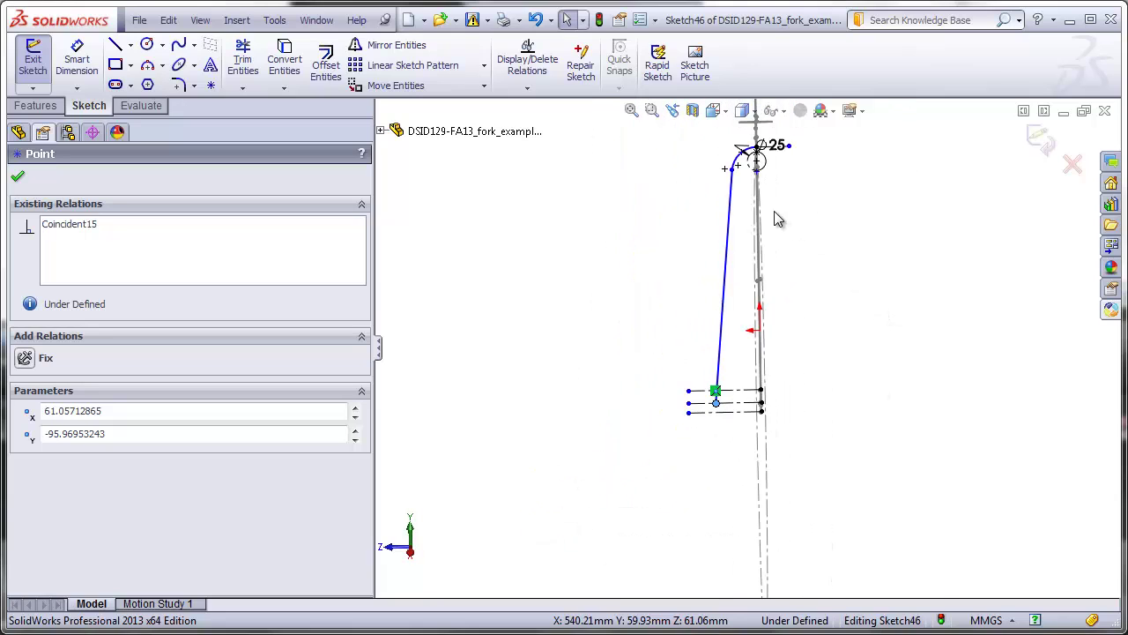
scroll(715, 173, "down", 3)
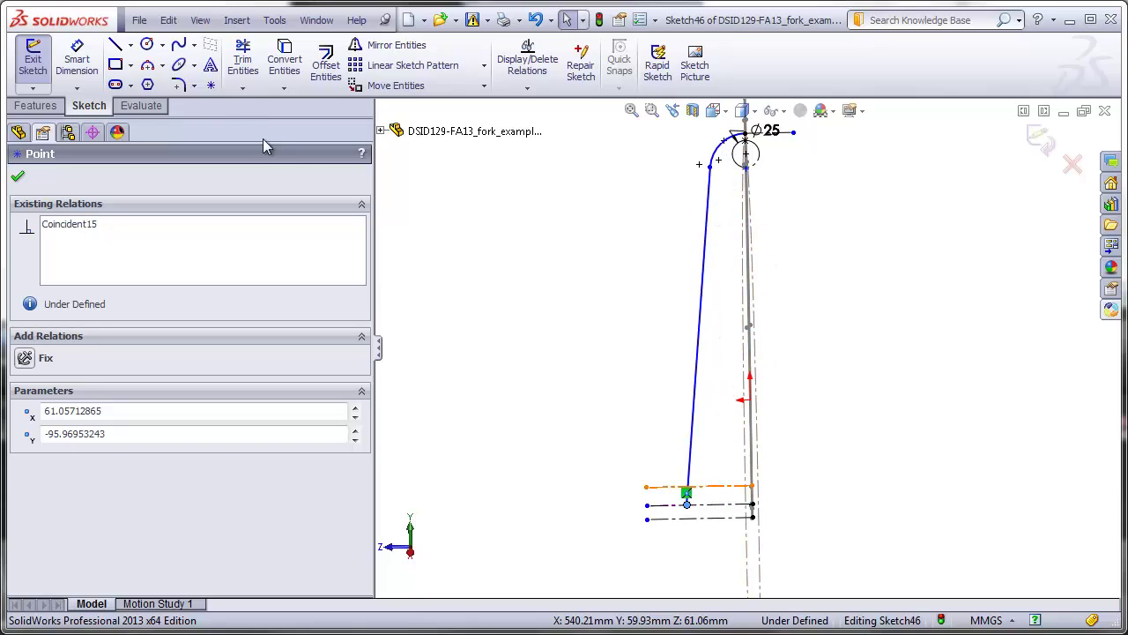
left_click(116, 45)
scroll(680, 492, "down", 3)
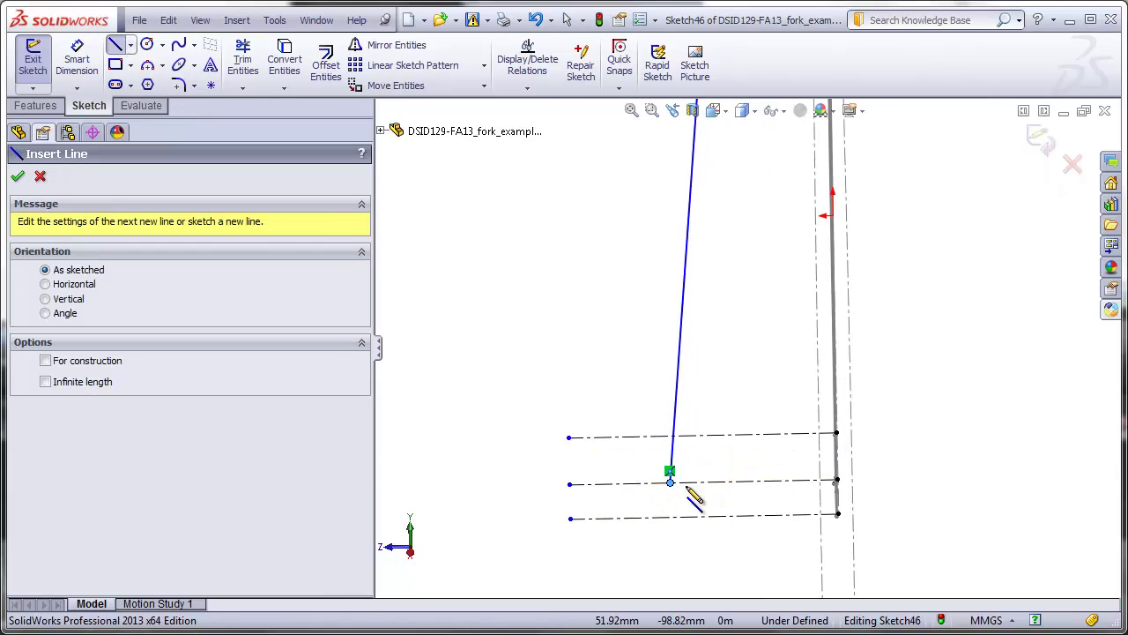
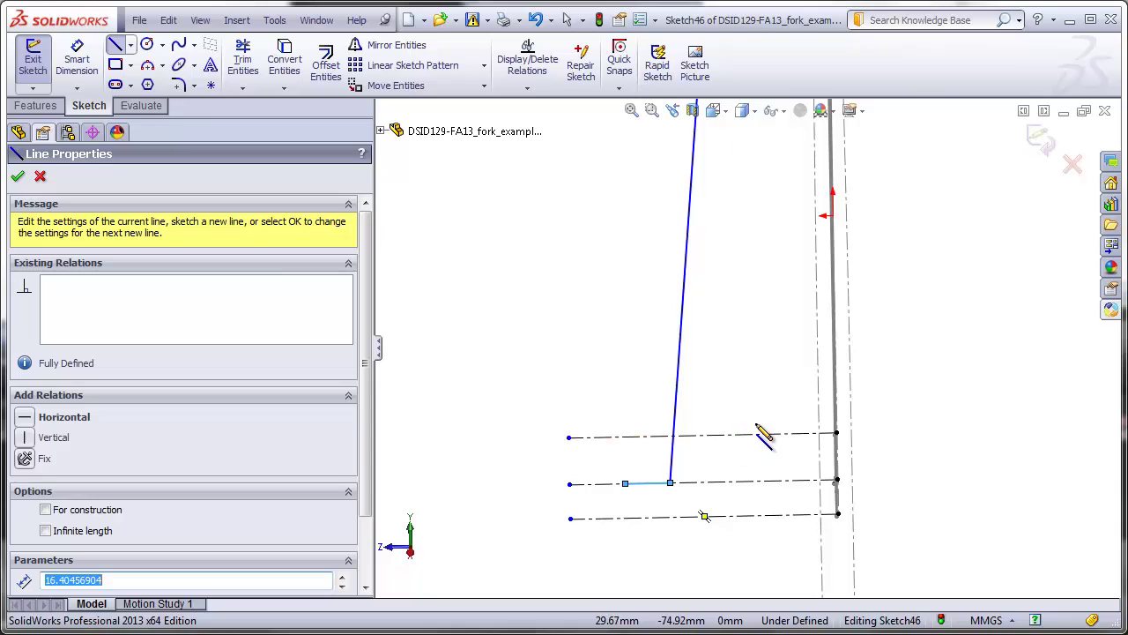
Sketch the outer blade line from the short line's outer end up to roughly the height of the arc's lower endpoint
scroll(838, 194, "up", 5)
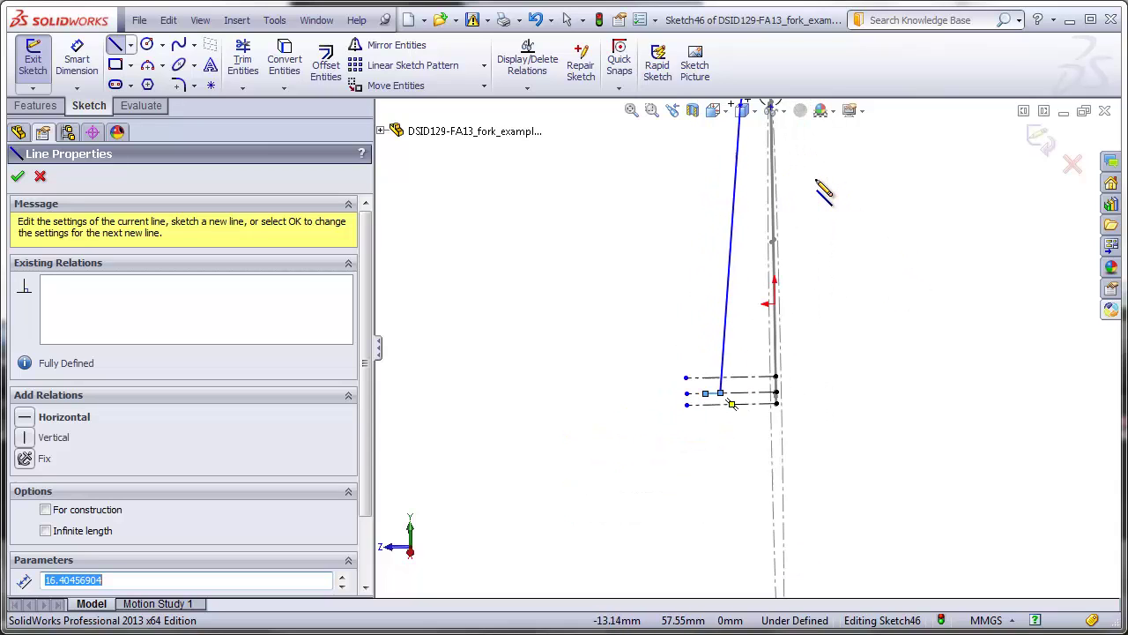
scroll(793, 132, "up", 2)
scroll(697, 528, "down", 3)
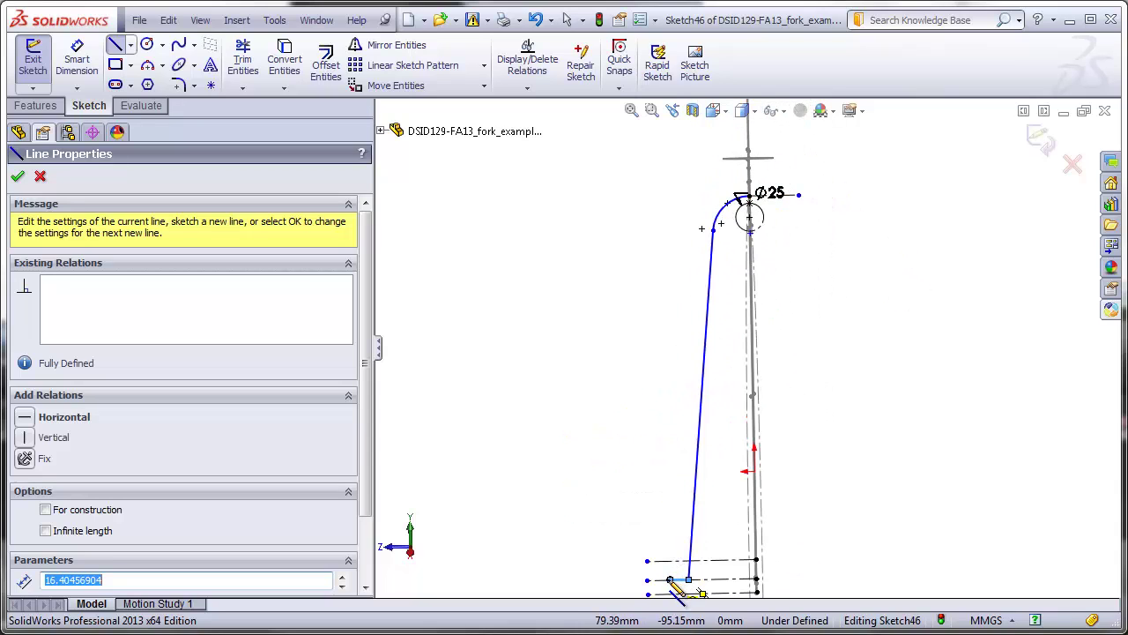
left_click(670, 580)
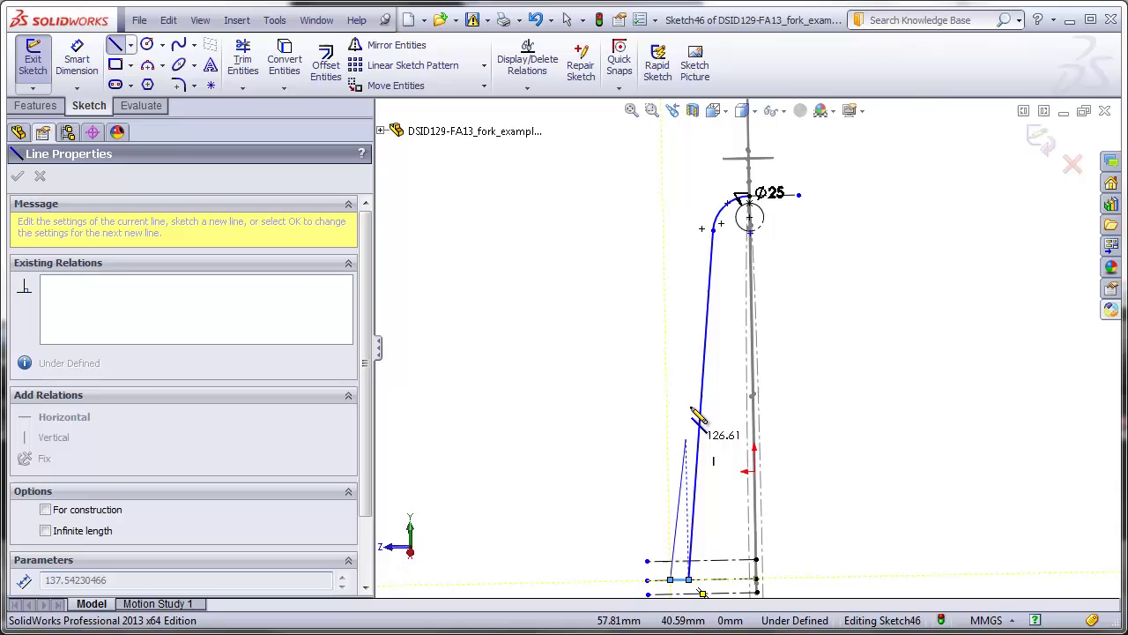
left_click(682, 231)
key("Escape")
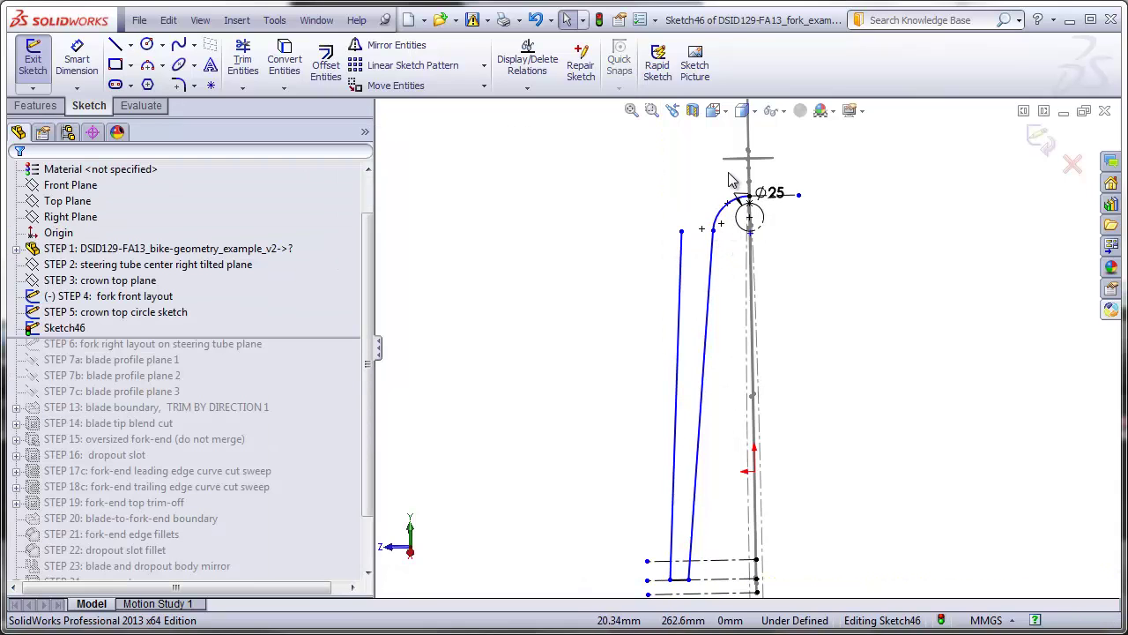
Sketch a horizontal centerline about 28 mm long joining the arc's lower endpoint to the outer blade line's upper endpoint
scroll(734, 181, "down", 4)
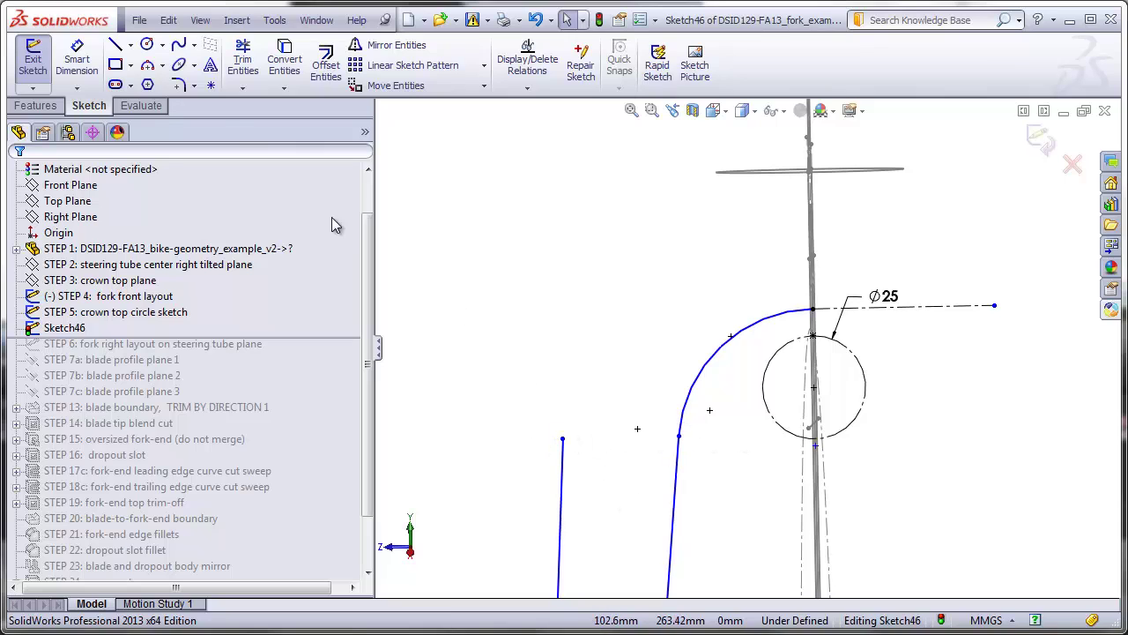
left_click(131, 45)
left_click(166, 85)
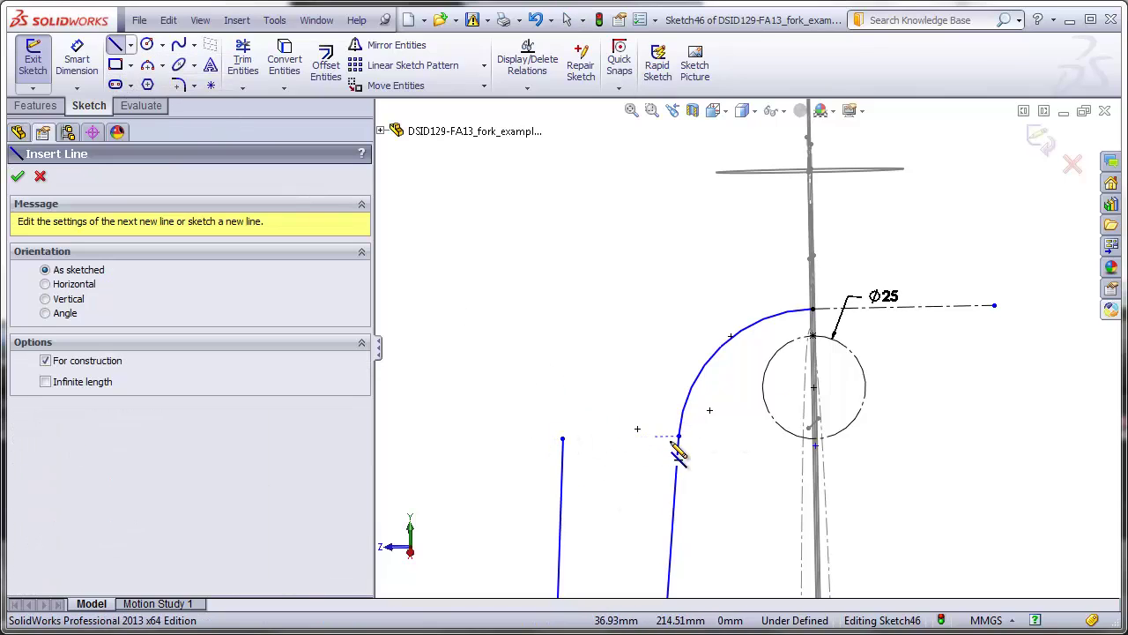
left_click(679, 437)
left_click(563, 438)
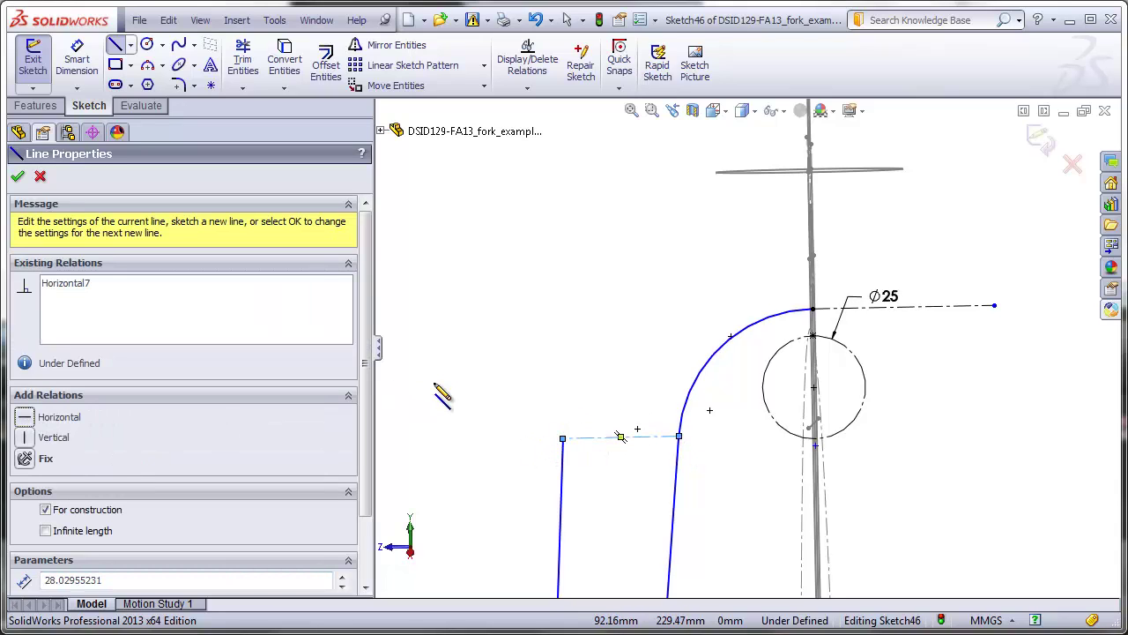
key("Escape")
Sketch a two-point spline from the outer blade line's upper endpoint to about X 12, Y 267 mm near the diamond's top
middle_click_drag(549, 327, 681, 241)
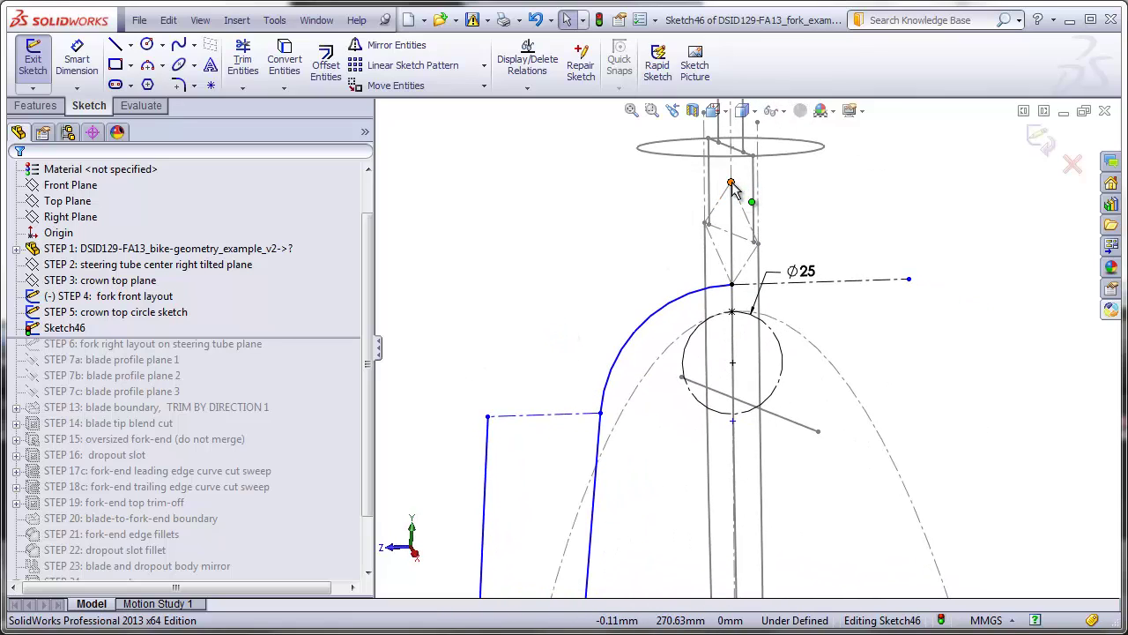
left_click(178, 45)
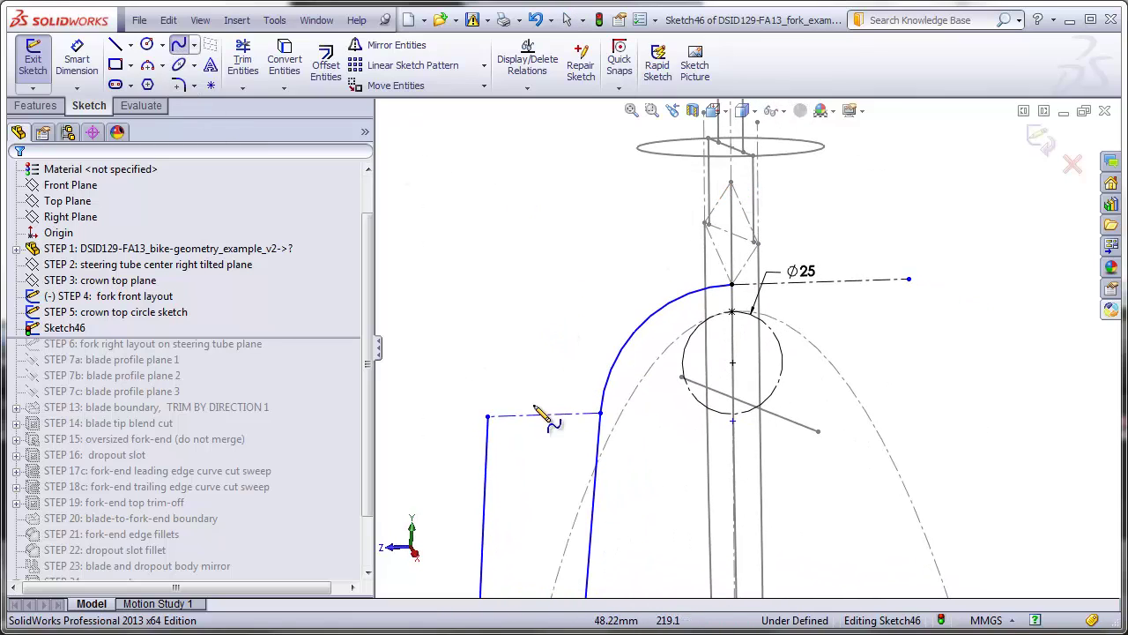
left_click(487, 415)
left_click(683, 200)
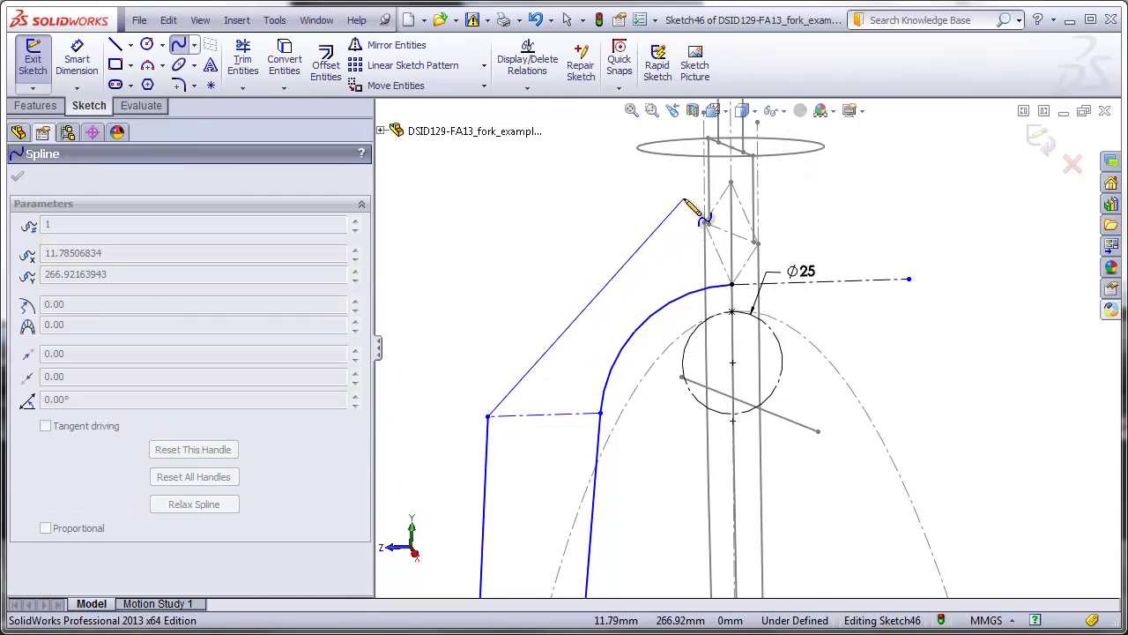
key("Escape")
Make the spline's upper endpoint coincident with the top point of the fork front layout's diamond
left_click(684, 200)
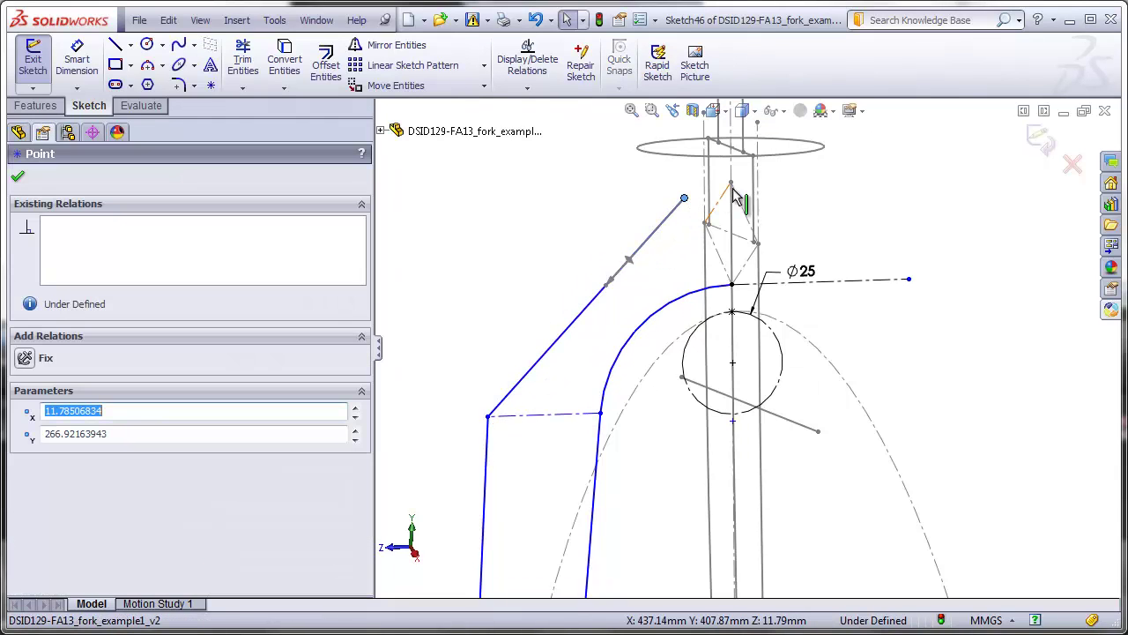
left_click(732, 184, "ctrl")
left_click(24, 502)
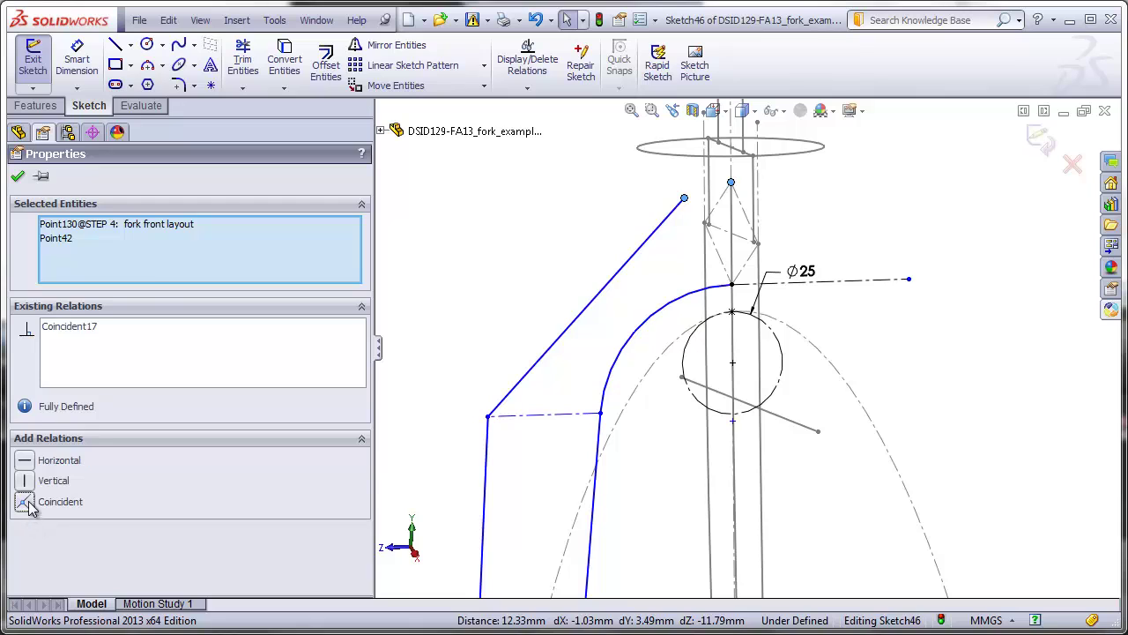
key("Escape")
Bow the spline outward by reshaping its upper tangency handle to run nearly horizontal
left_click(659, 254)
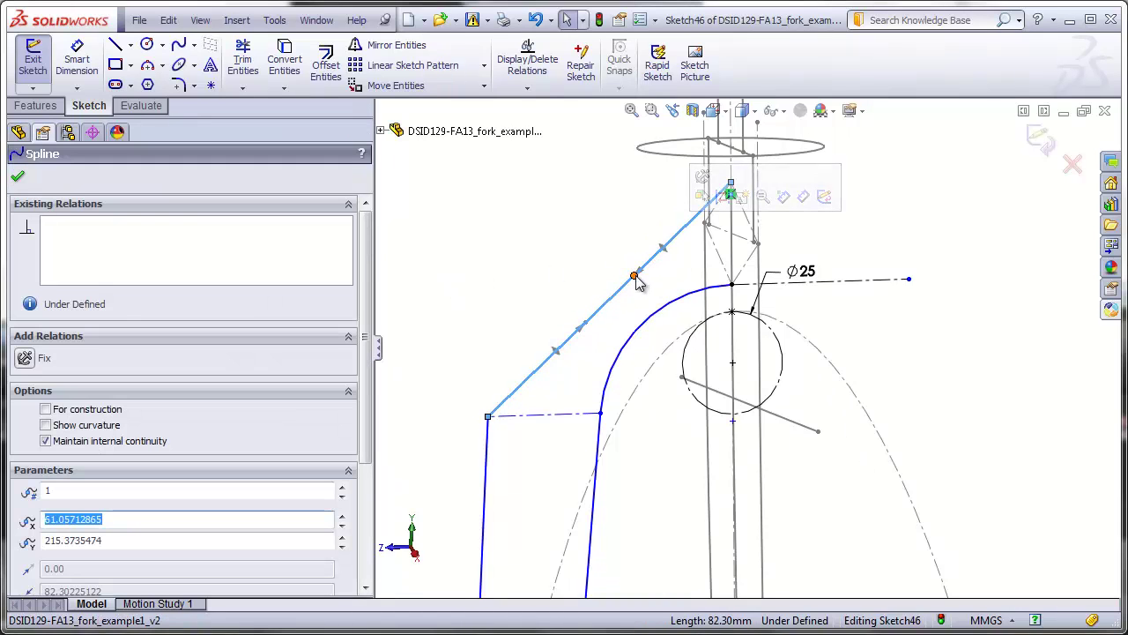
left_click_drag(633, 276, 600, 185)
left_click(476, 219)
Add a Tangent relation between the spline and the outer blade line
left_click(546, 298)
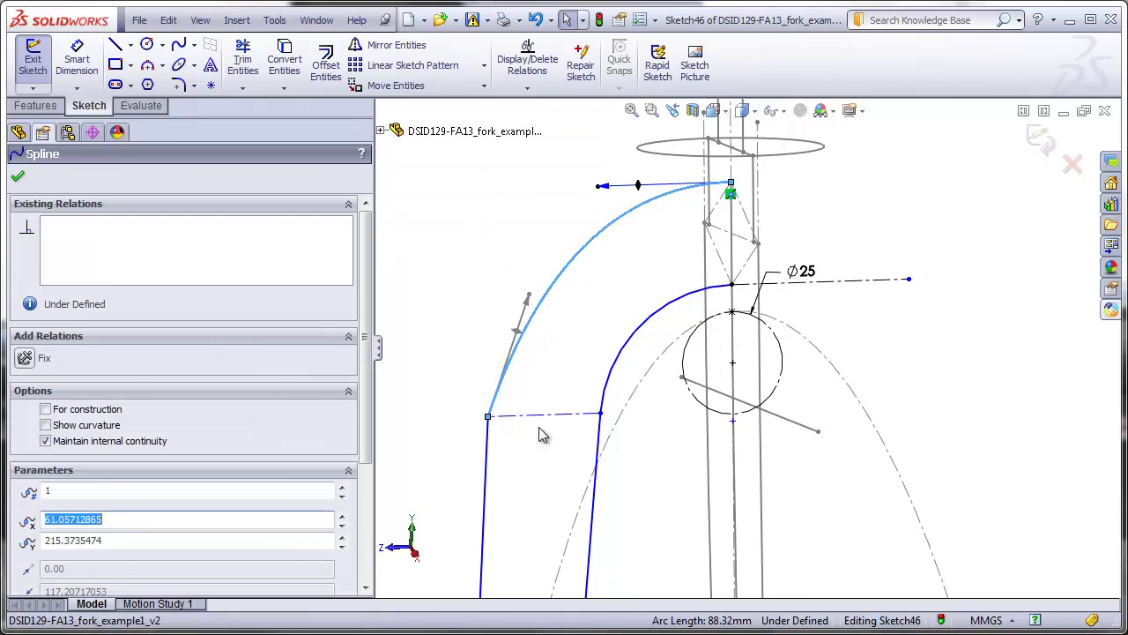
left_click(492, 467, "ctrl")
left_click(24, 483)
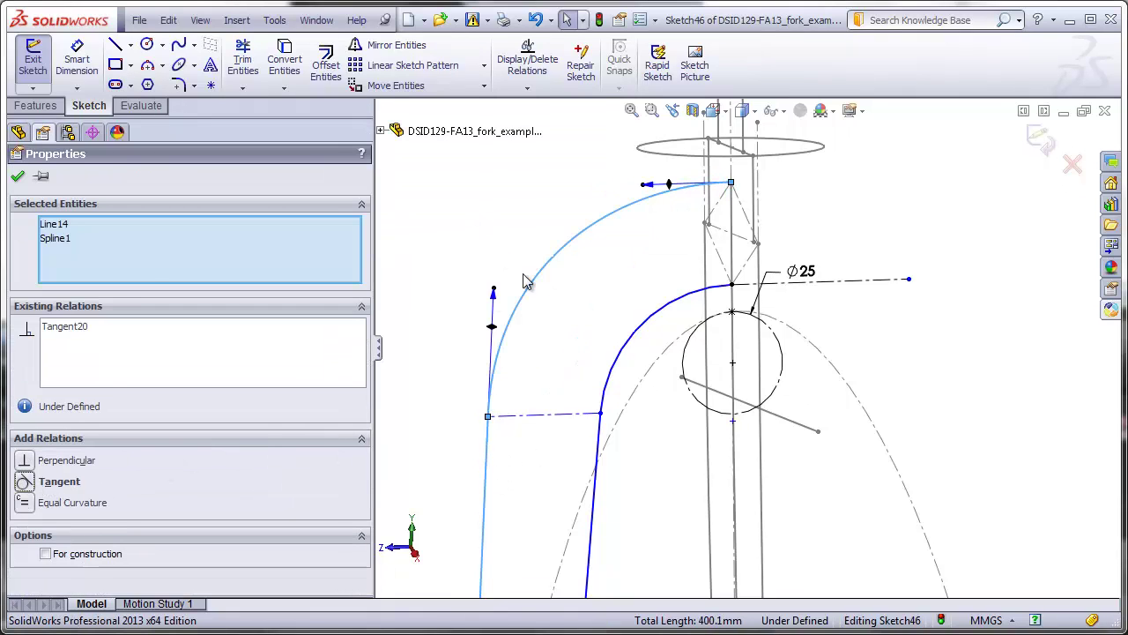
left_click(467, 231)
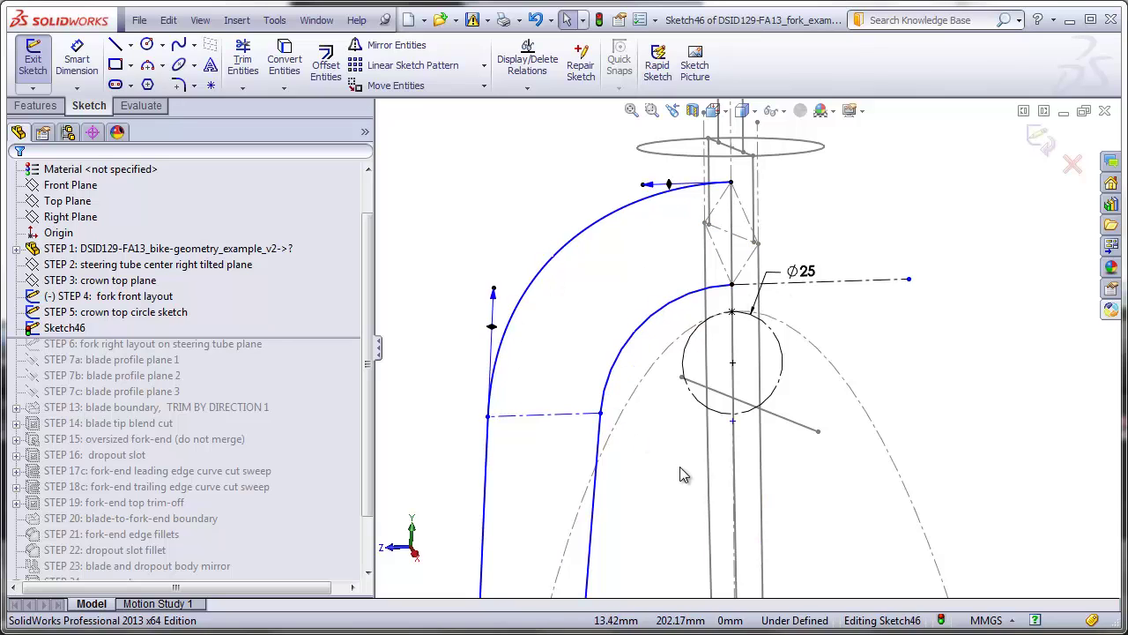
Sketch a two-point spline between the outer spline and the crown arc, ending at about X 47, Y 221 mm above the short centerline
mouse_move(676, 469)
middle_mouse_down()
mouse_move(660, 456)
mouse_move(689, 470)
middle_mouse_up()
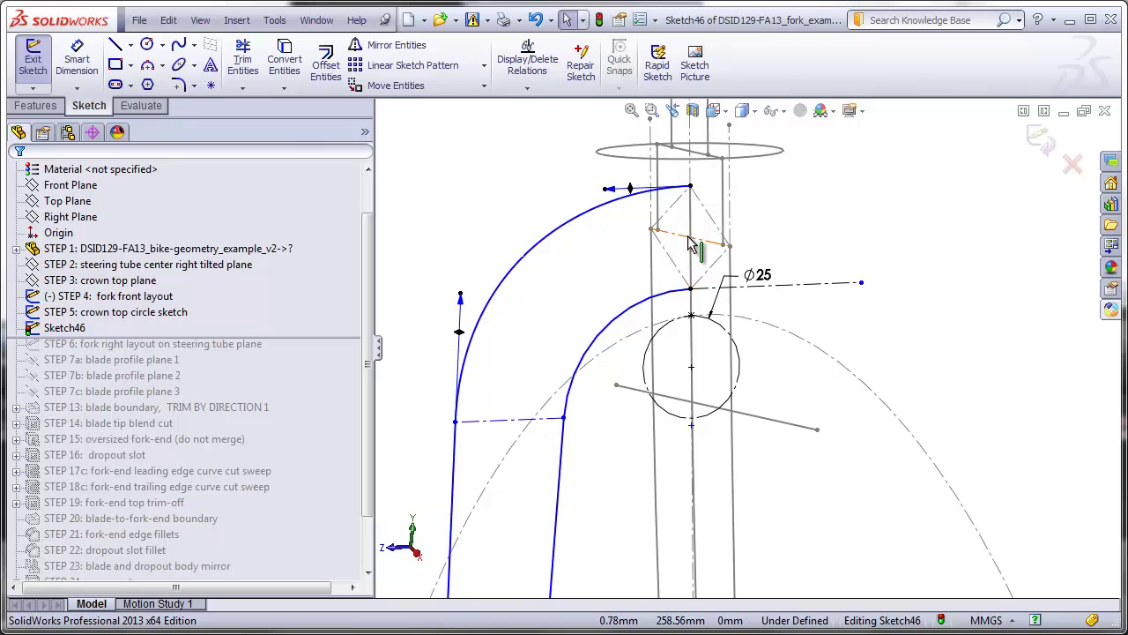
left_click(178, 45)
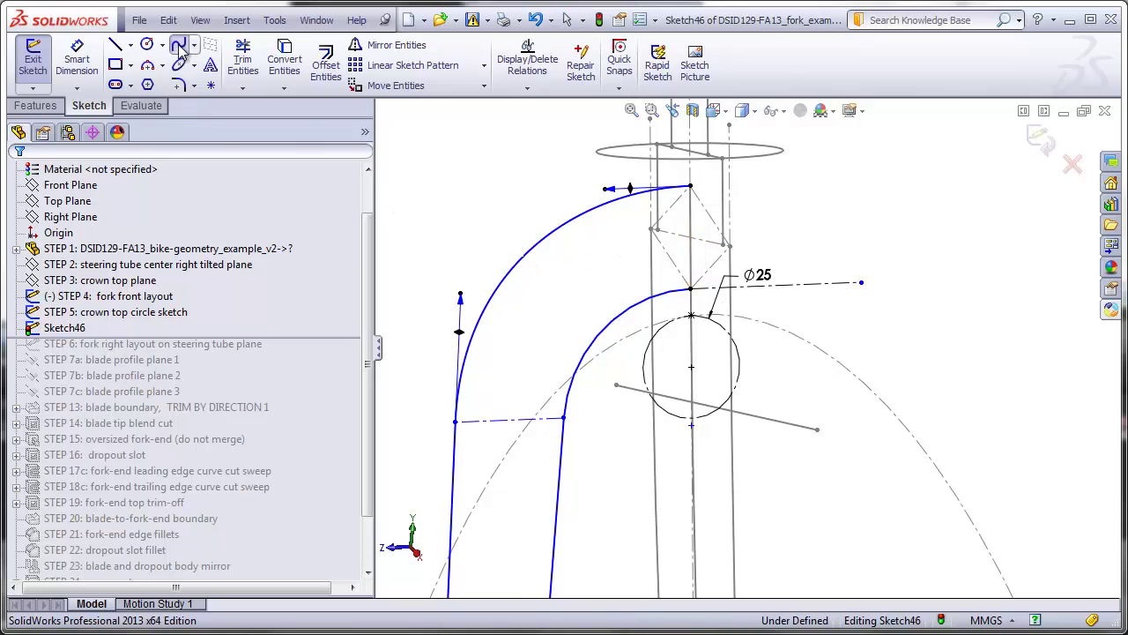
left_click(625, 245)
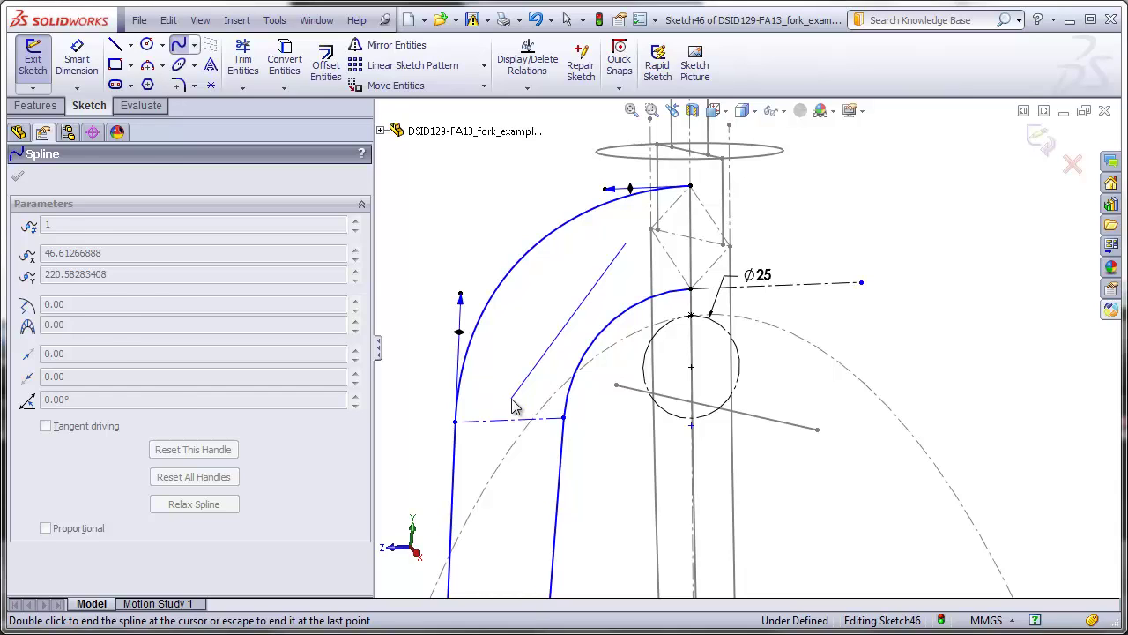
double_click(511, 401)
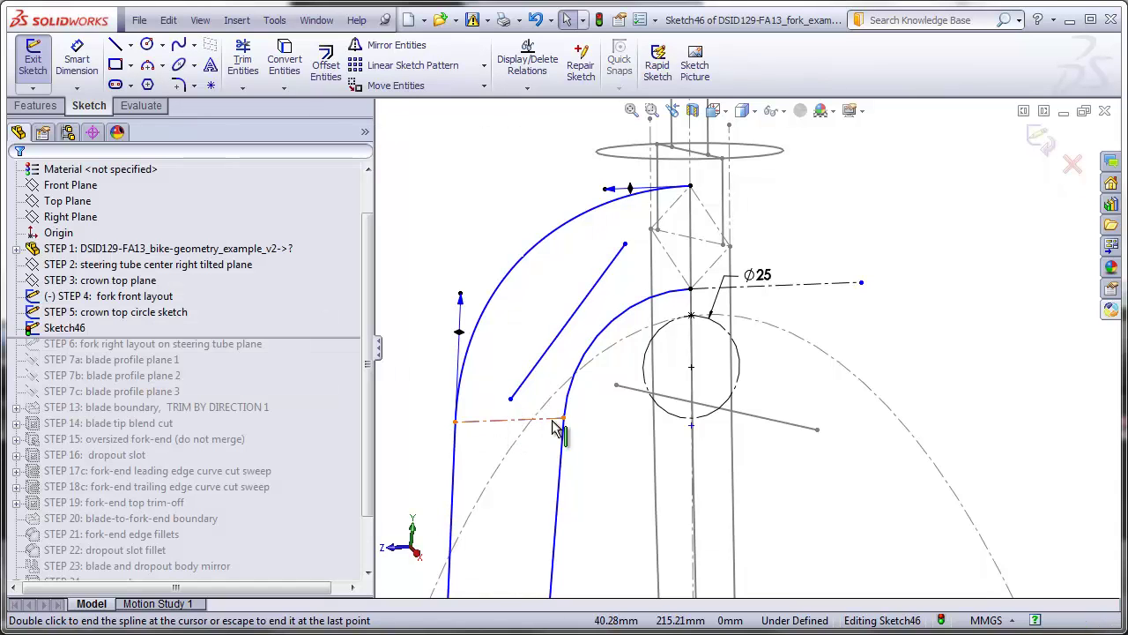
Add a Midpoint relation between the middle spline's lower endpoint and the short centerline joining the upper ends of the blade lines
left_click(515, 422)
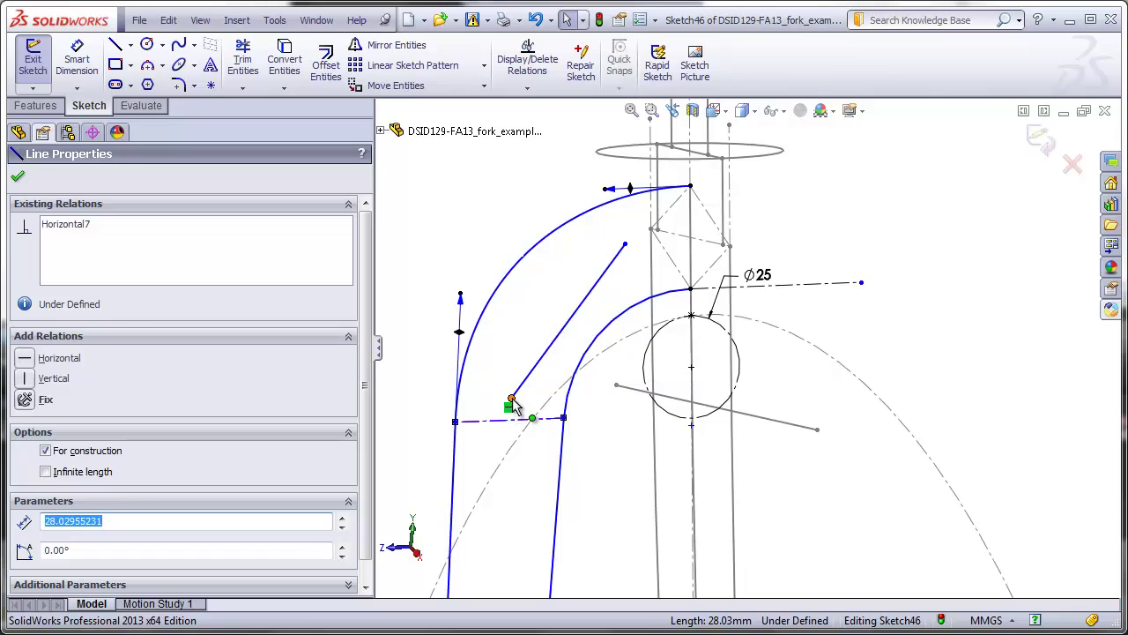
left_click(511, 398, "ctrl")
left_click(24, 482)
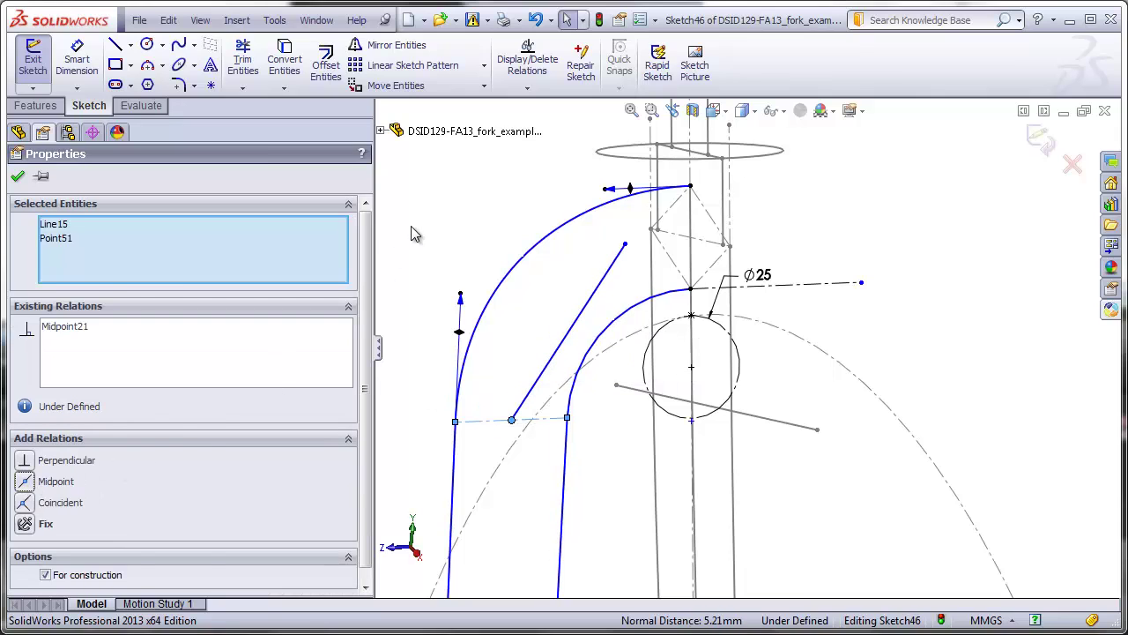
left_click(410, 226)
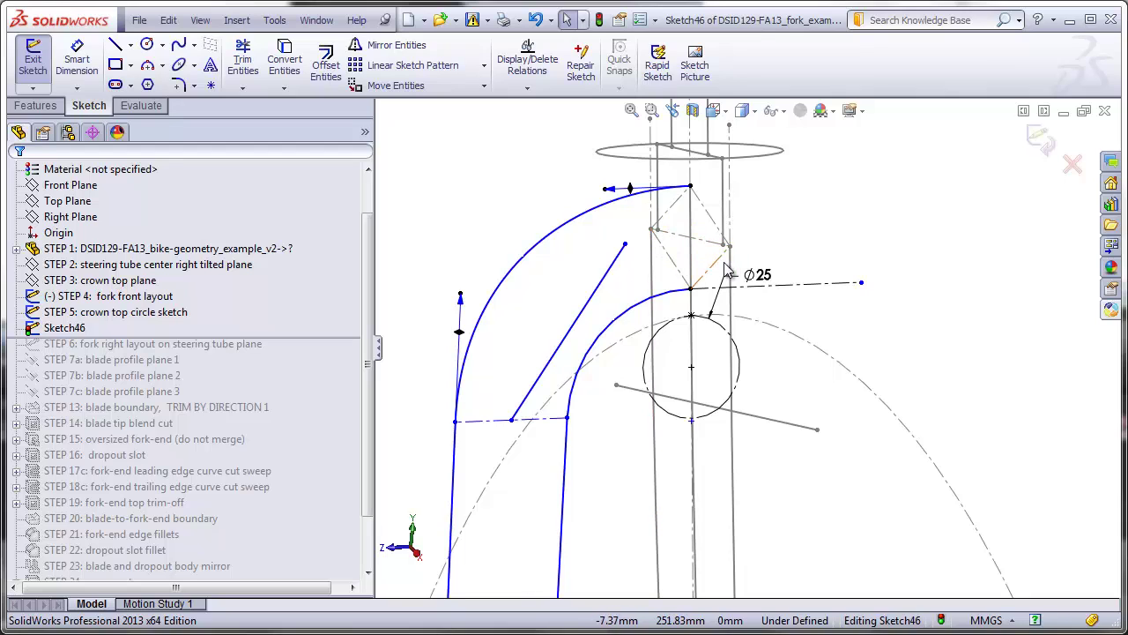
Constrain the middle spline's upper endpoint to the center of the fork front layout's diamond
mouse_move(670, 312)
middle_mouse_down()
mouse_move(622, 285)
mouse_move(642, 292)
mouse_move(673, 382)
middle_mouse_up()
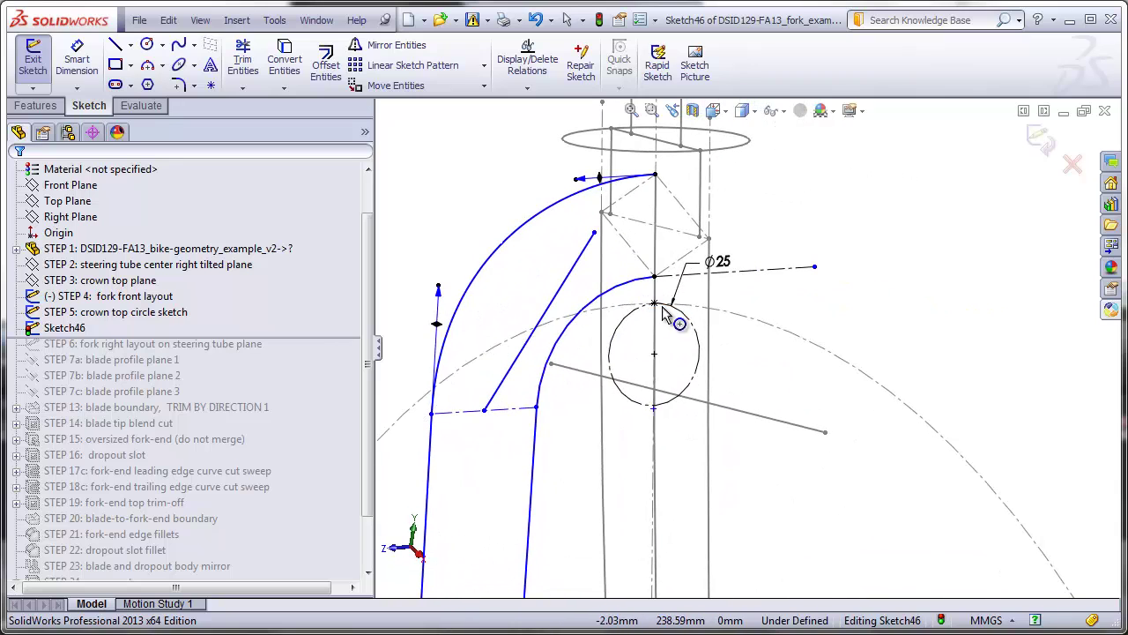
left_click(643, 231)
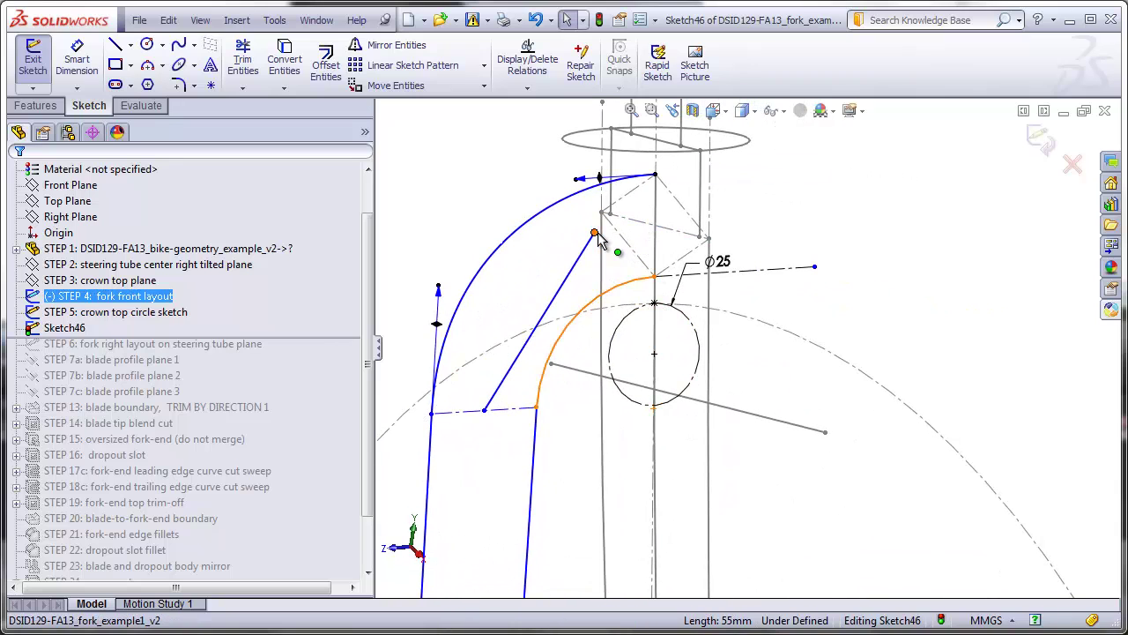
left_click(595, 234, "ctrl")
left_click(36, 461)
key("Escape")
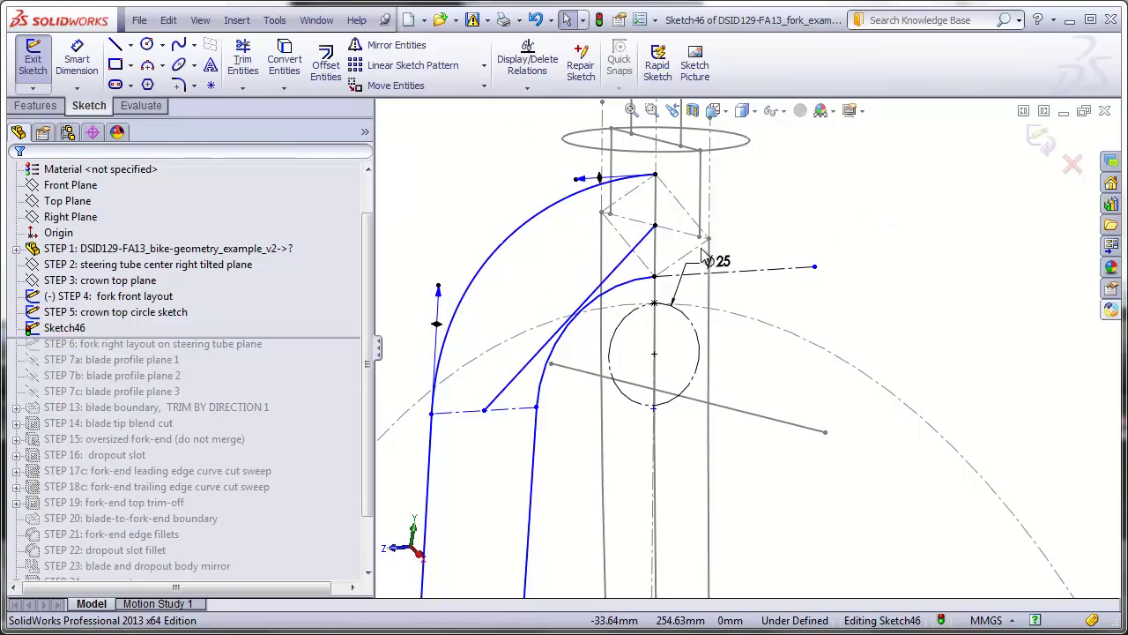
Bow the middle spline outward with its upper tangency handle and add a Horizontal relation to that handle
left_click(577, 308)
left_click_drag(586, 302, 546, 248)
left_click(28, 365)
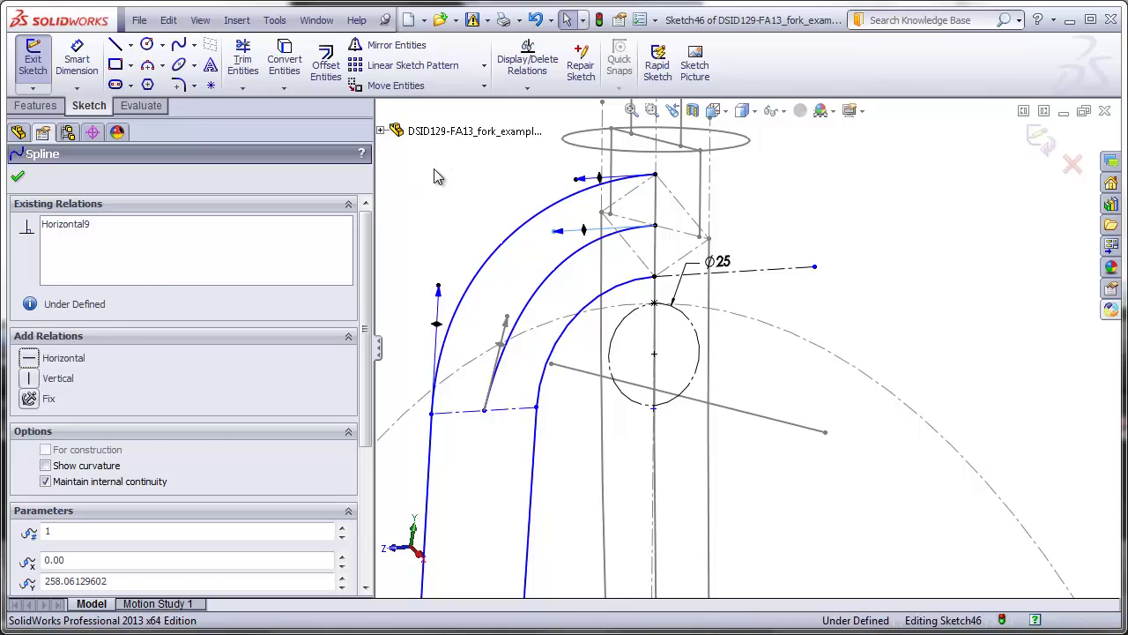
key("Escape")
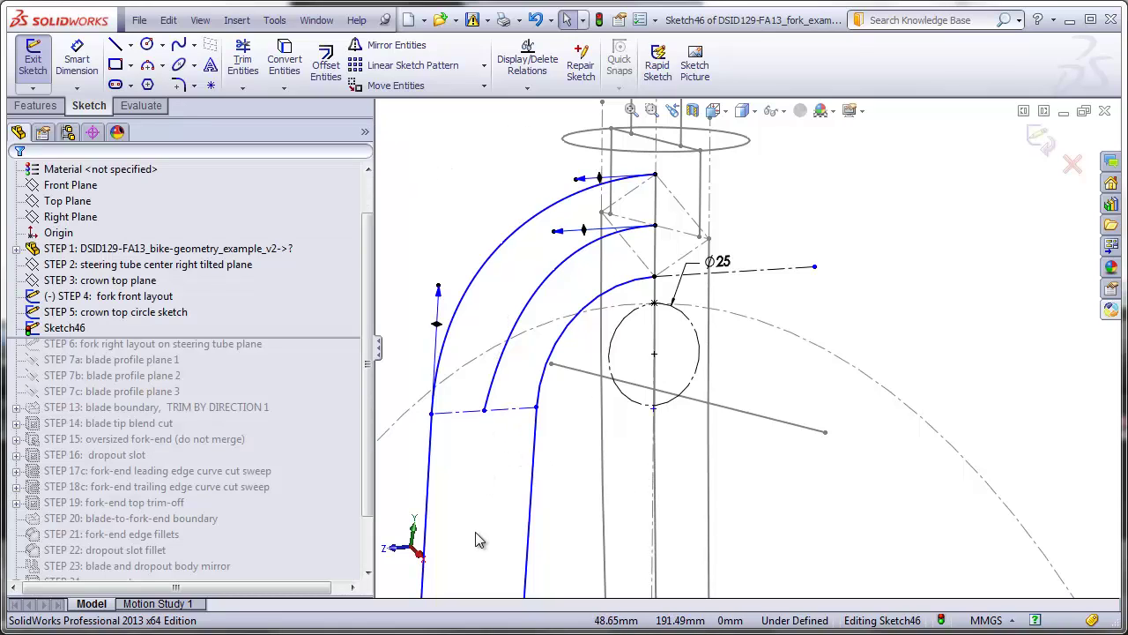
Sketch a line downward from the middle spline's lower endpoint, between the inner and outer blade lines
left_click(115, 44)
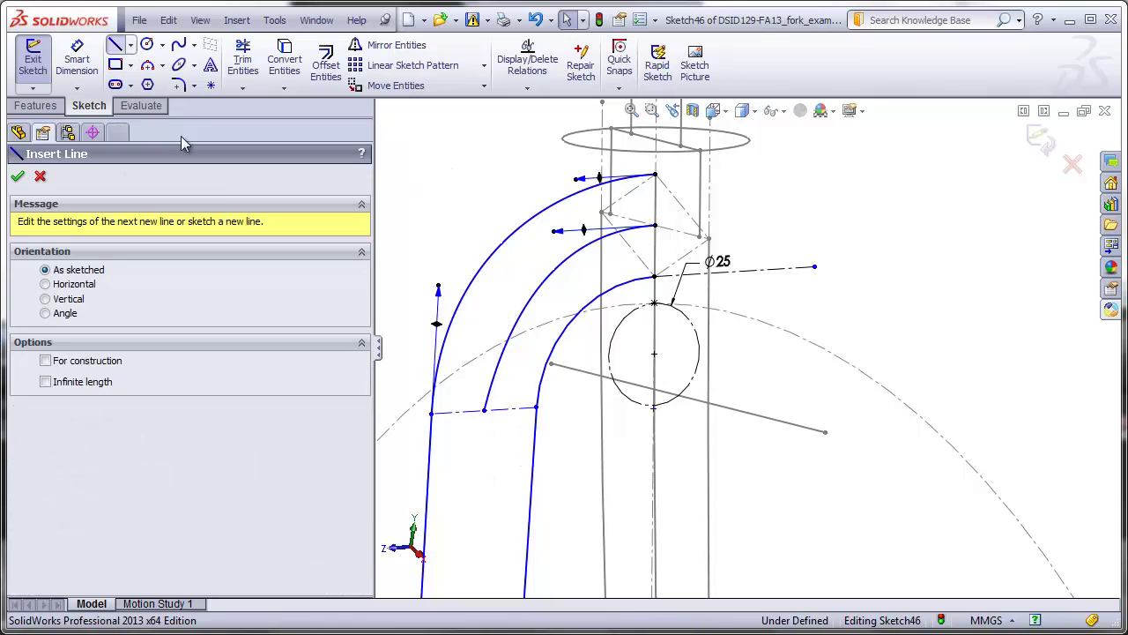
left_click(484, 410)
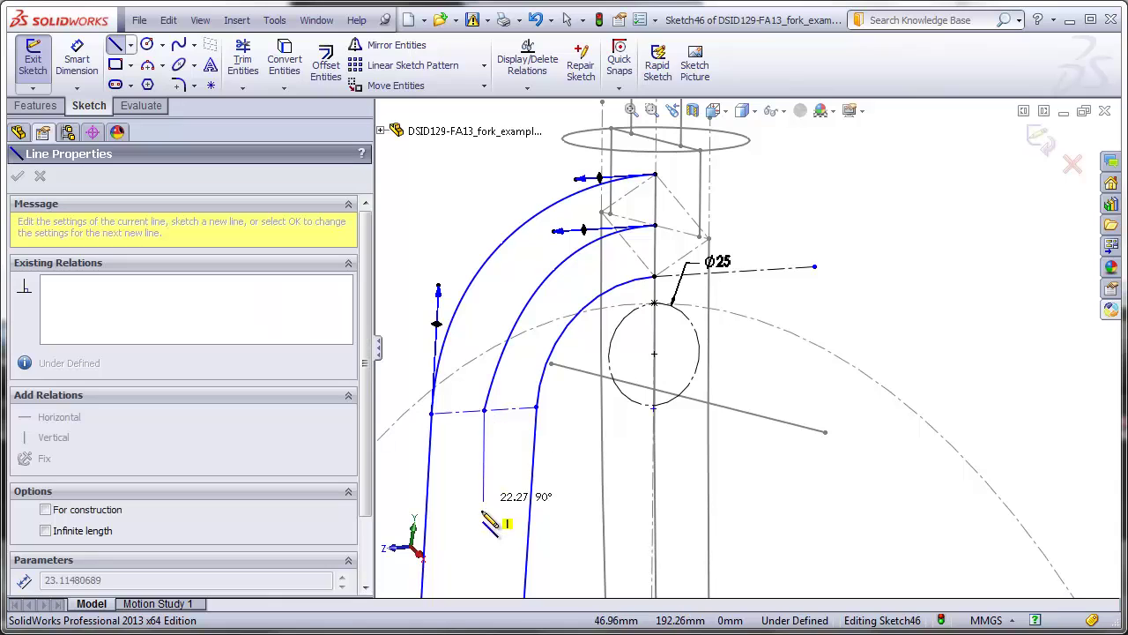
left_click(470, 569)
key("Escape")
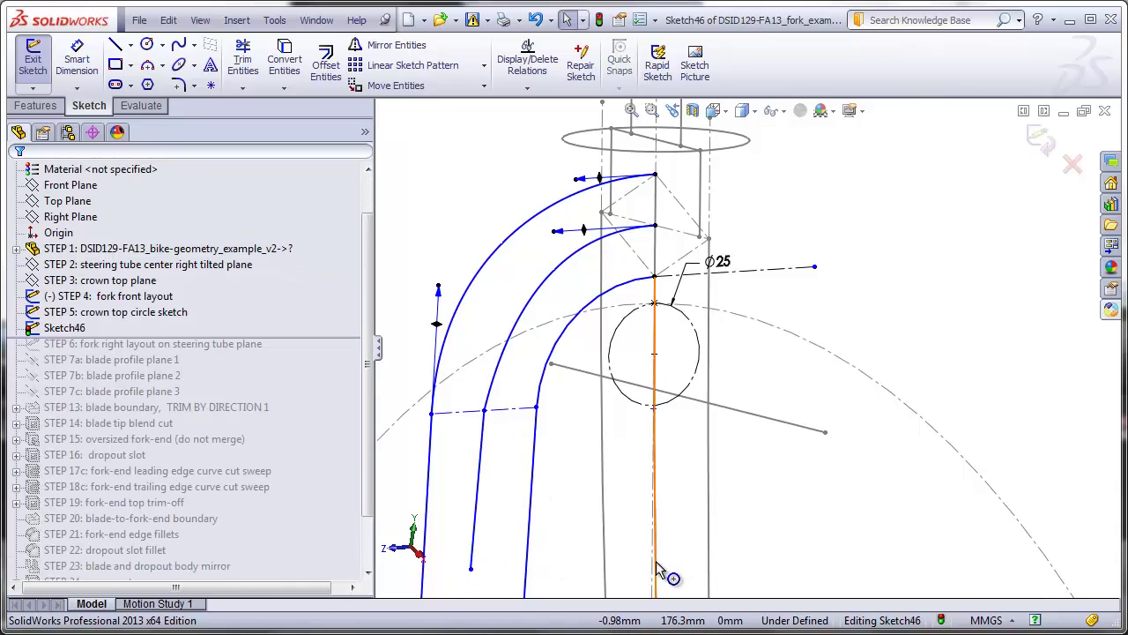
Attach the middle line's lower endpoint to the midpoint of the short line joining the blade lines' lower ends
scroll(656, 561, "up", 3)
scroll(655, 571, "up", 5)
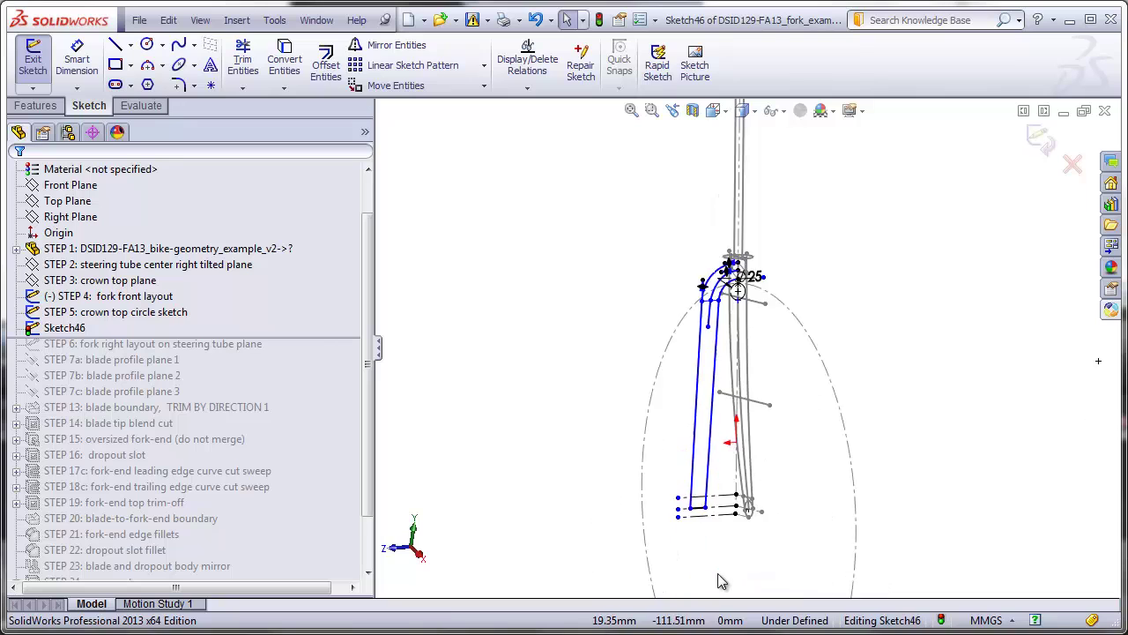
left_click_drag(712, 259, 697, 527)
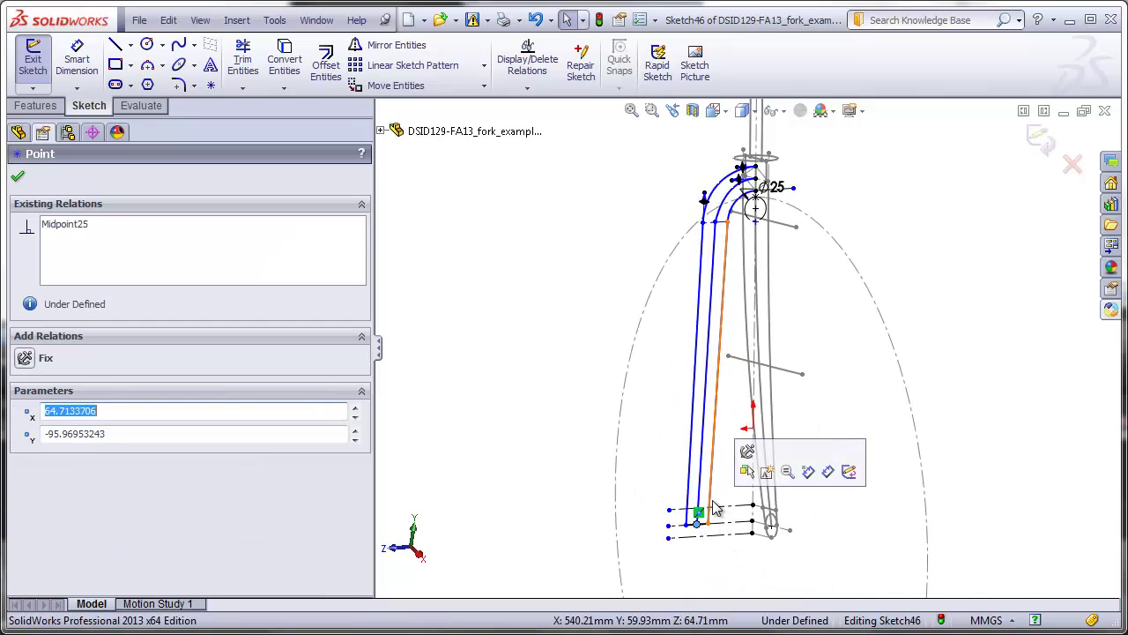
scroll(705, 535, "down", 7)
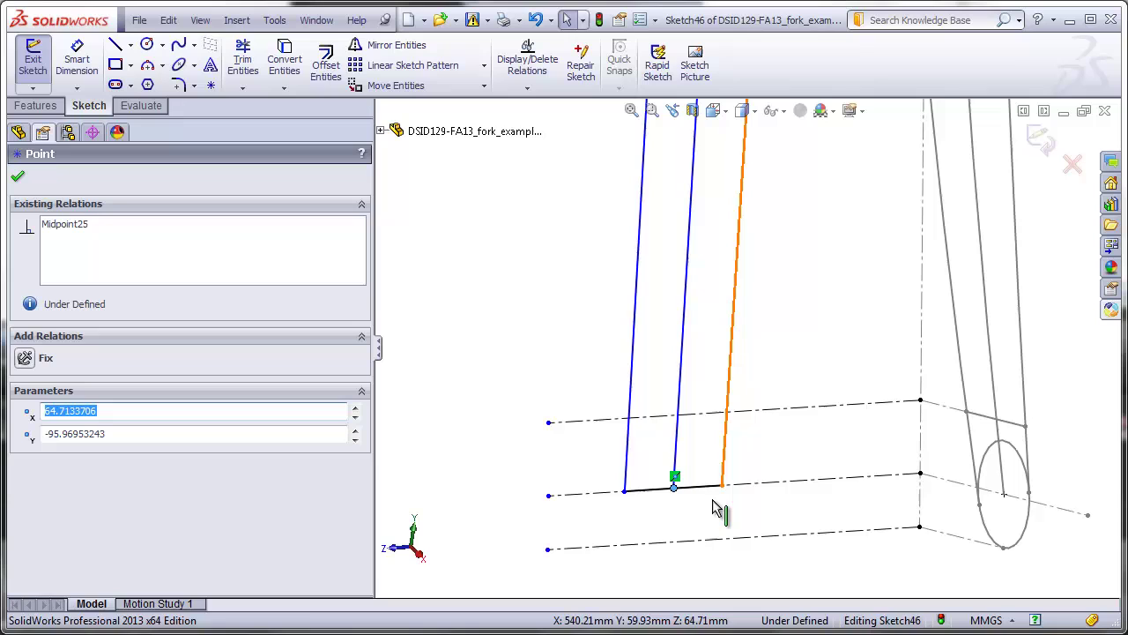
left_click(840, 328)
Add a Tangent relation between the middle spline and the middle blade line
scroll(852, 245, "up", 8)
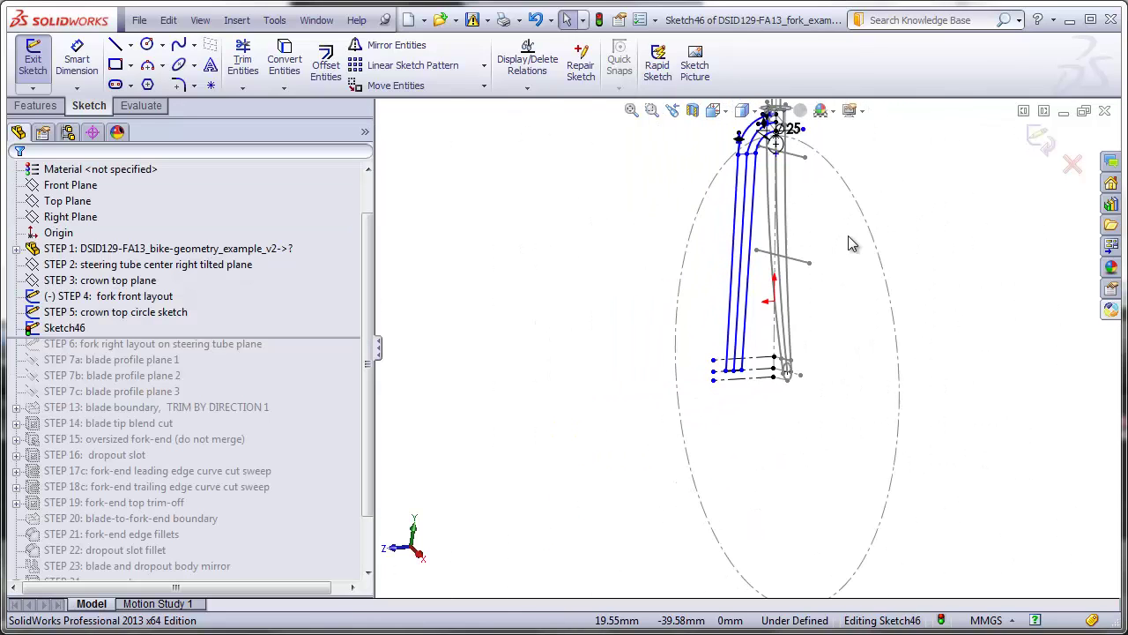
scroll(771, 141, "down", 8)
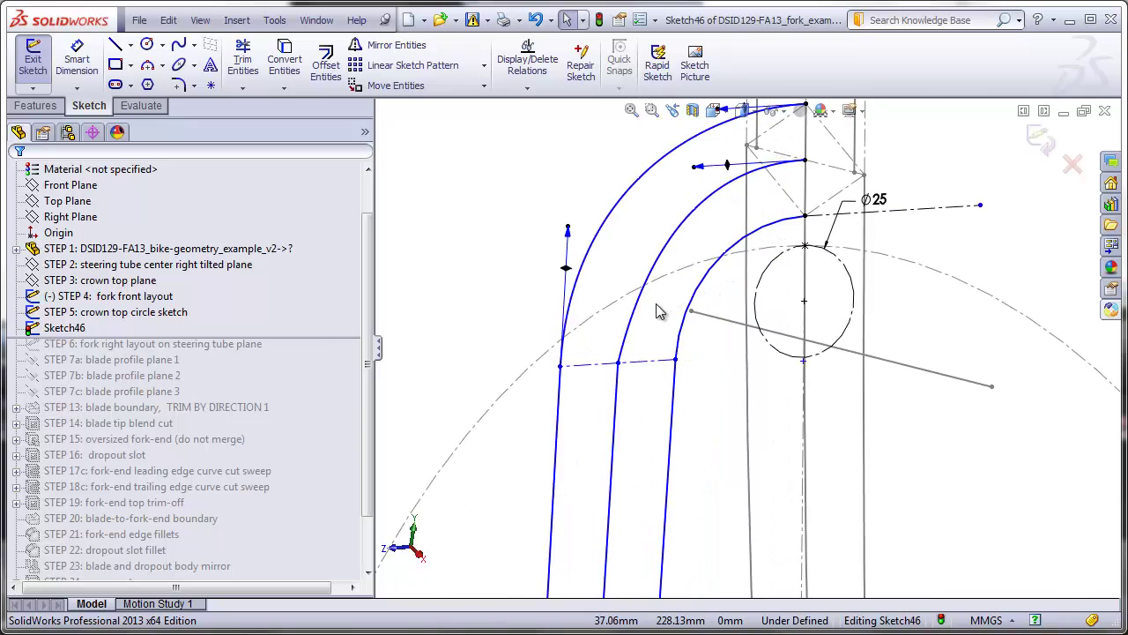
left_click(635, 296)
left_click(617, 405, "ctrl")
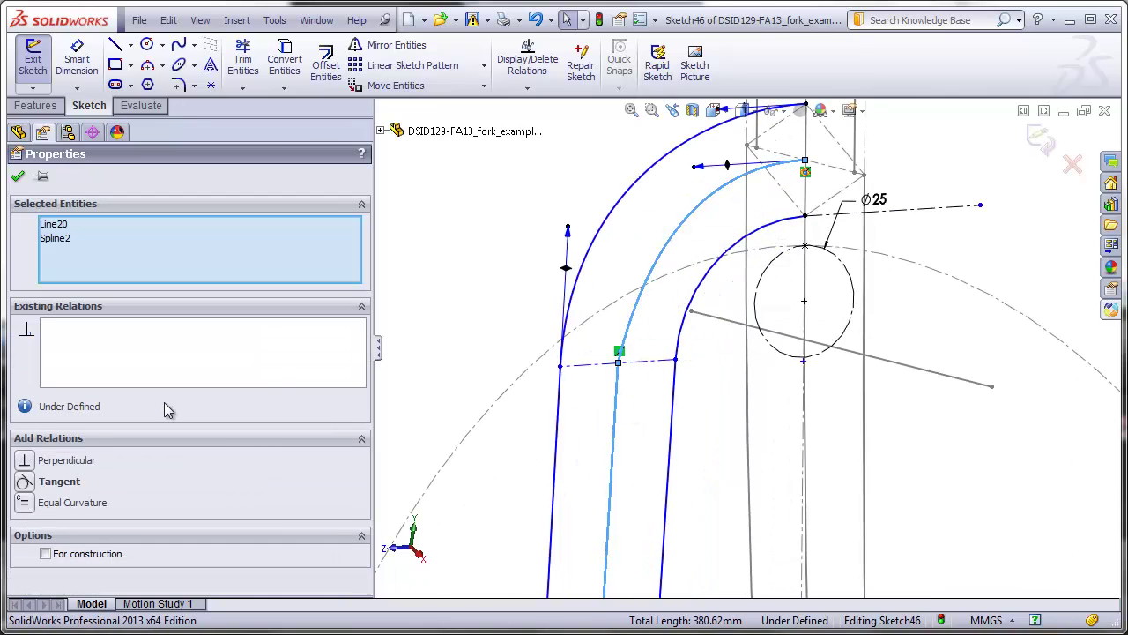
left_click(26, 481)
left_click(449, 282)
Sketch a vertical centerline about 75 mm long beside the crown, on the opposite side of the steering axis from the blade lines
mouse_move(750, 320)
middle_mouse_down()
mouse_move(776, 322)
mouse_move(785, 302)
middle_mouse_up()
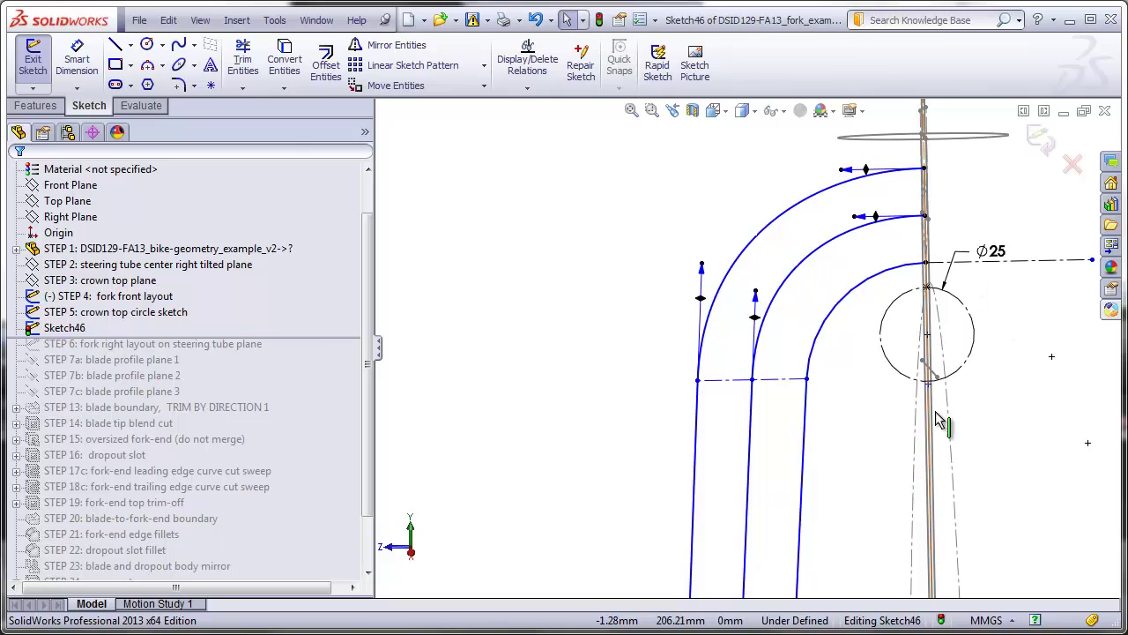
scroll(958, 326, "down", 2)
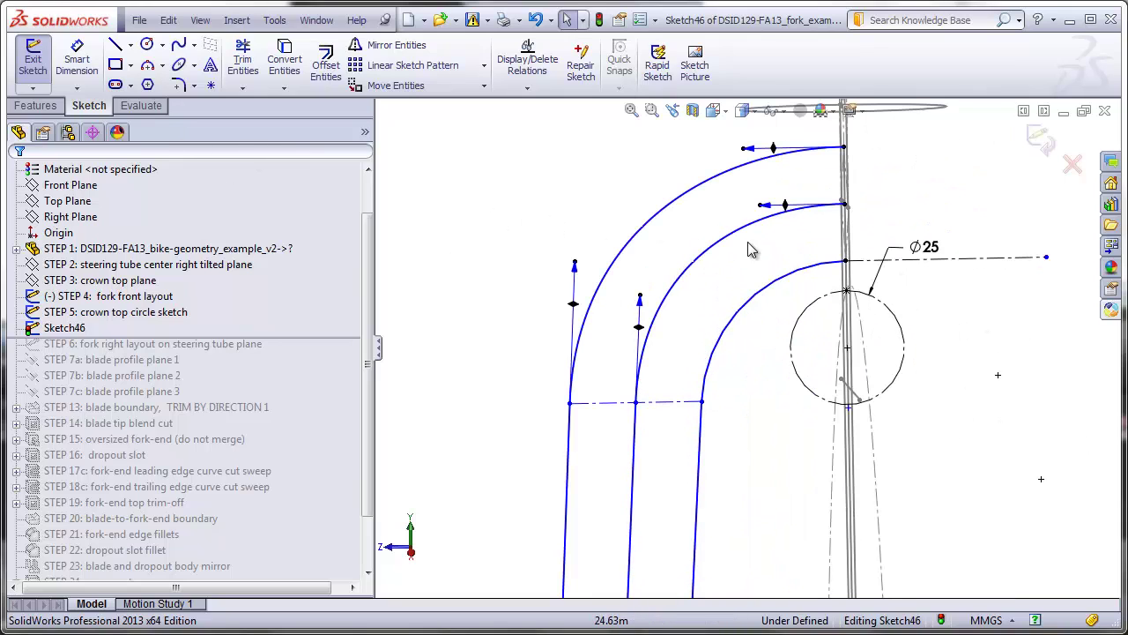
left_click(129, 45)
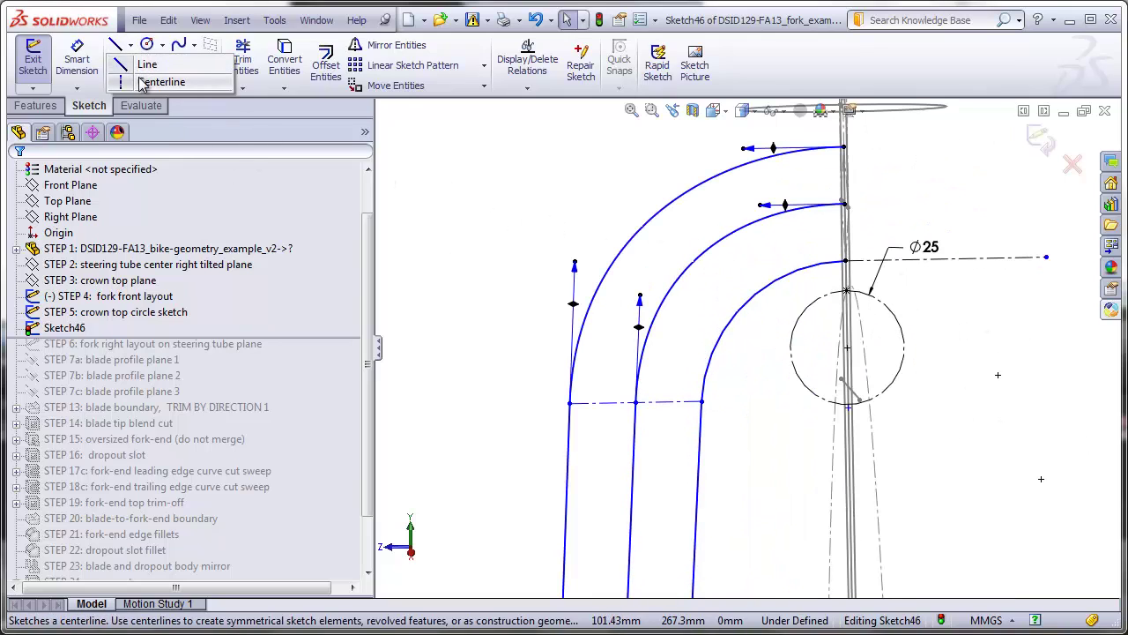
left_click(163, 84)
scroll(688, 427, "up", 3)
left_click(878, 151)
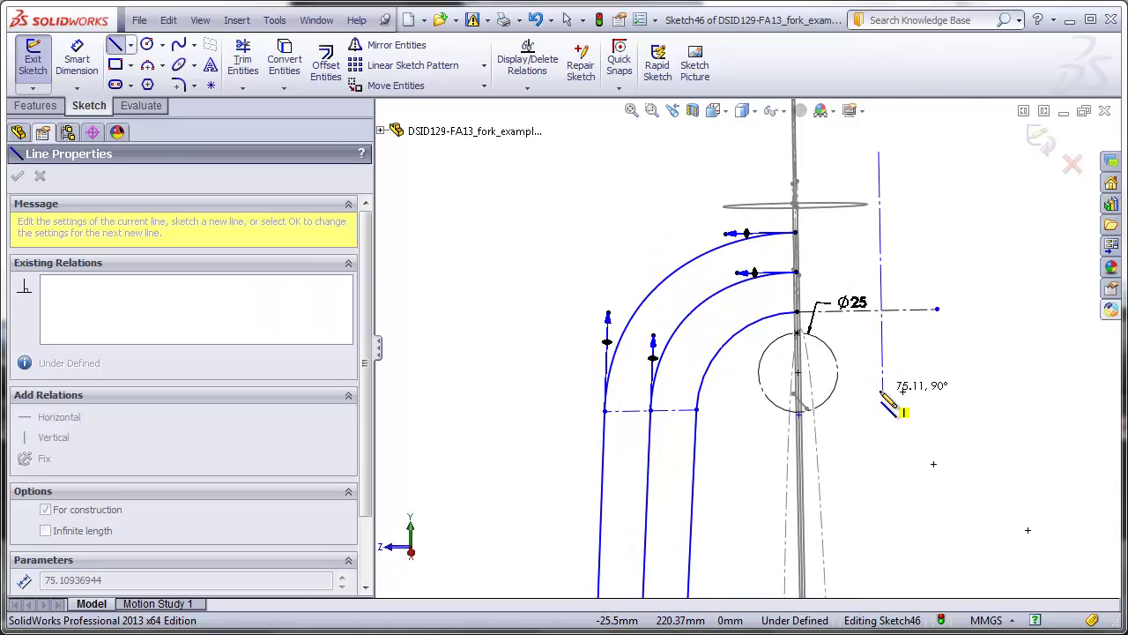
left_click(882, 391)
key("Escape")
key("Escape")
Make the new vertical centerline collinear with the fork front layout's steering tube centerline
middle_click_drag(884, 397, 880, 347)
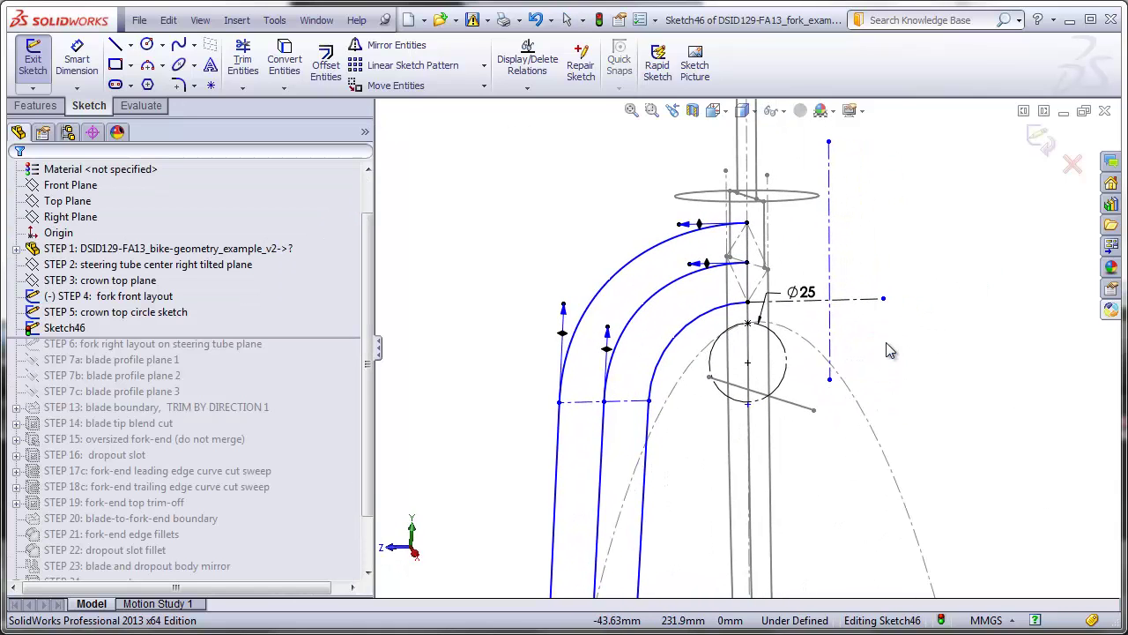
left_click(747, 163)
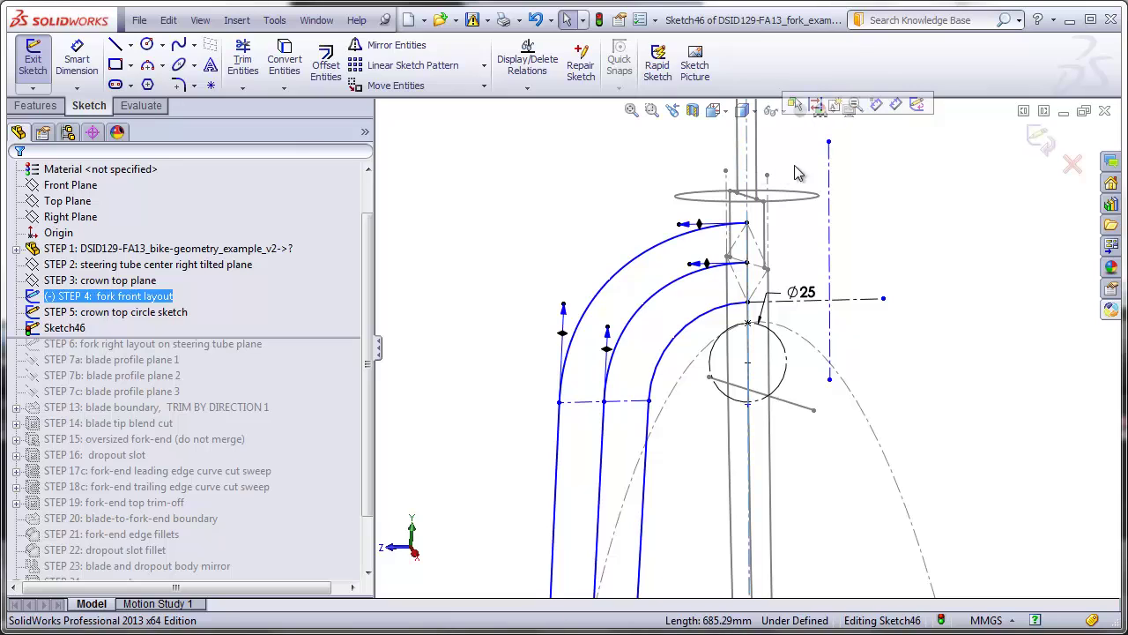
left_click(829, 176, "ctrl")
left_click(85, 457)
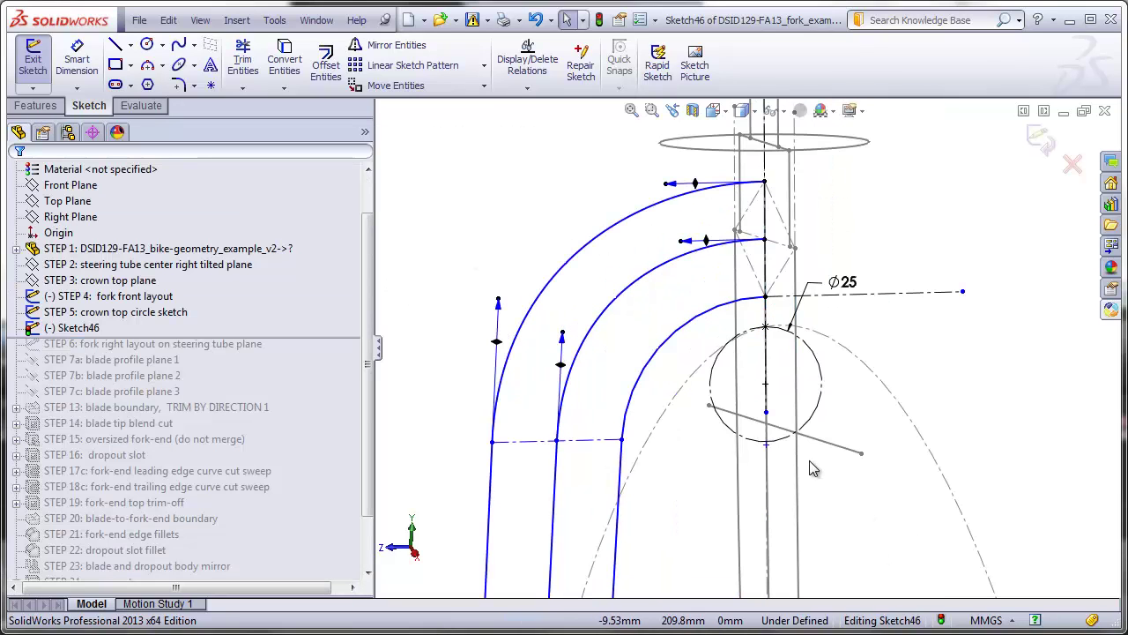
Add a doubled dimension from the inner blade line's upper endpoint across the vertical centerline, placed below the 25 mm circle
left_click(76, 62)
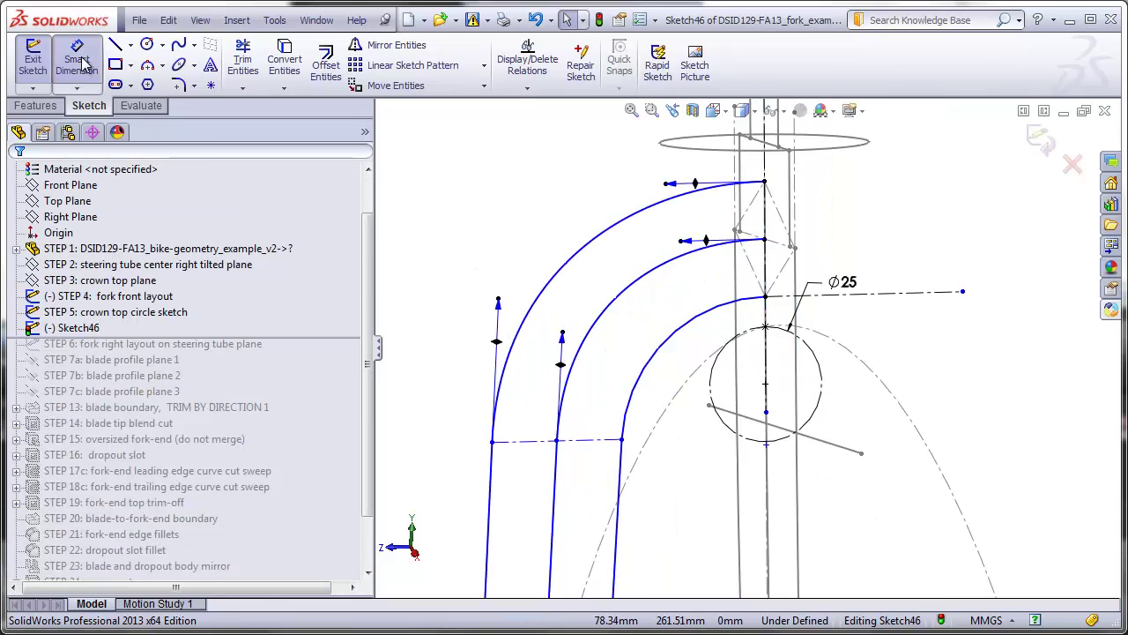
left_click(621, 438)
left_click(765, 357)
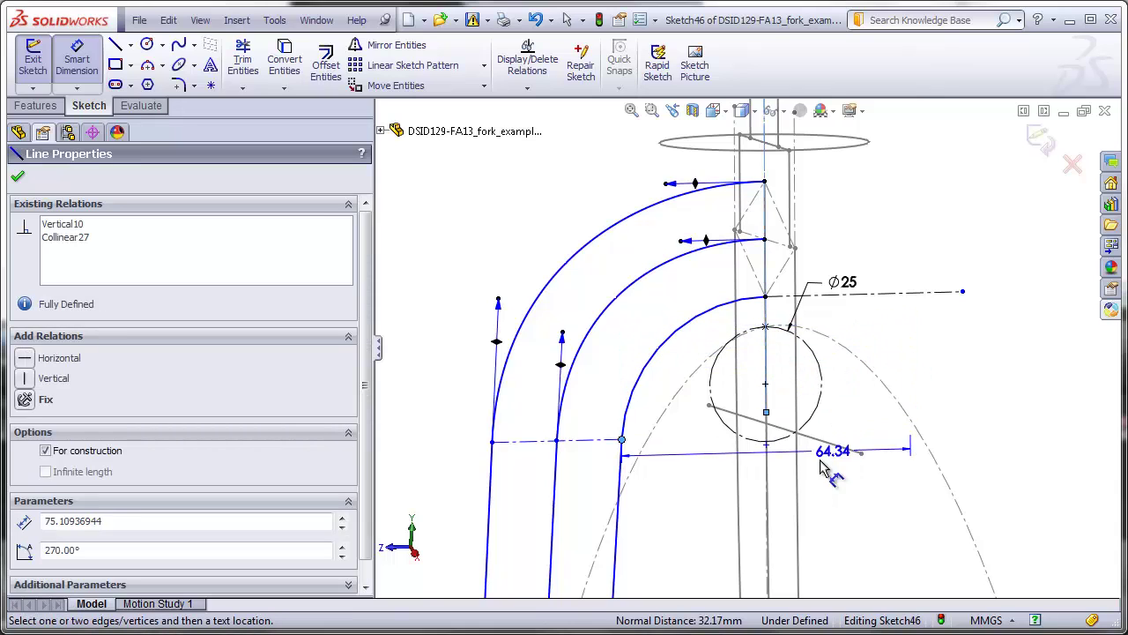
left_click(849, 493)
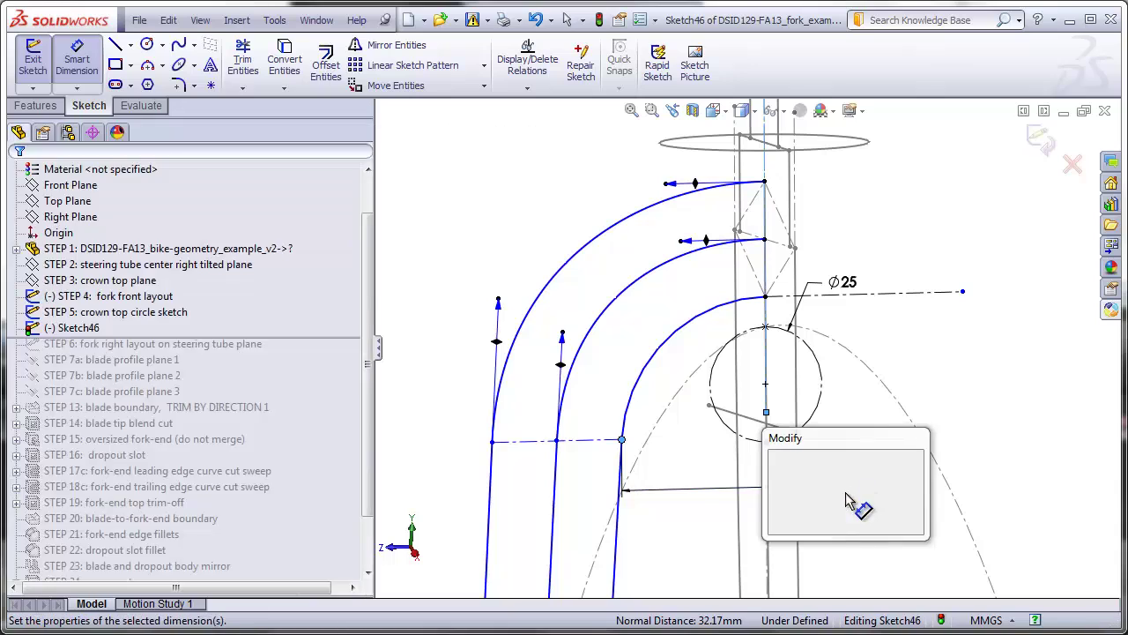
Try a value of 35 mm for the doubled dimension and undo that change
type("35")
key("Return")
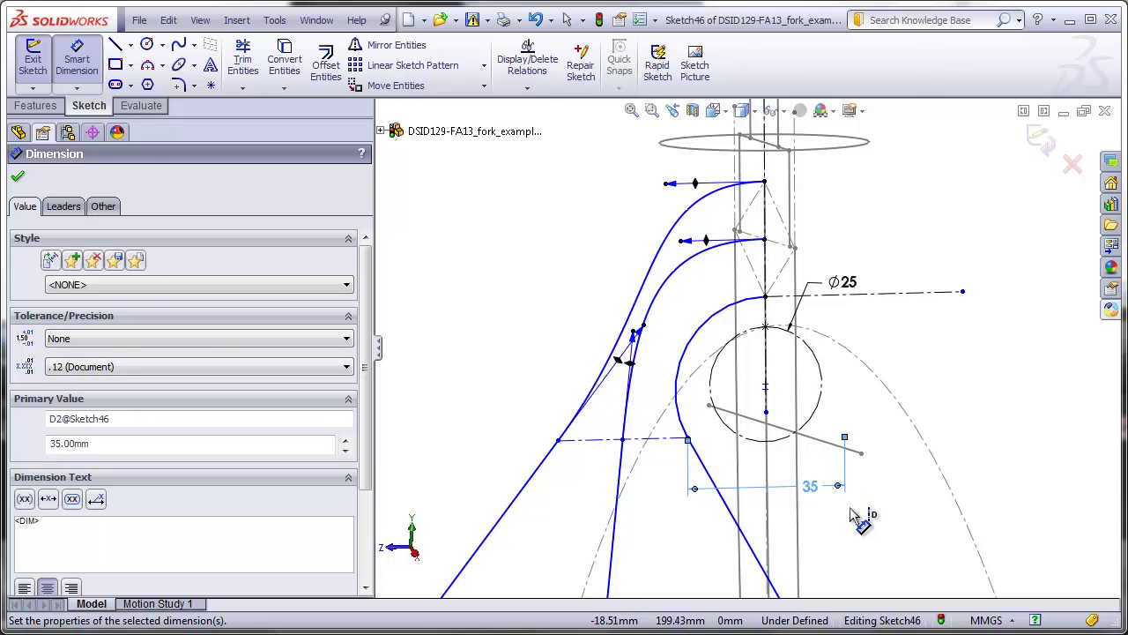
key("ctrl+z")
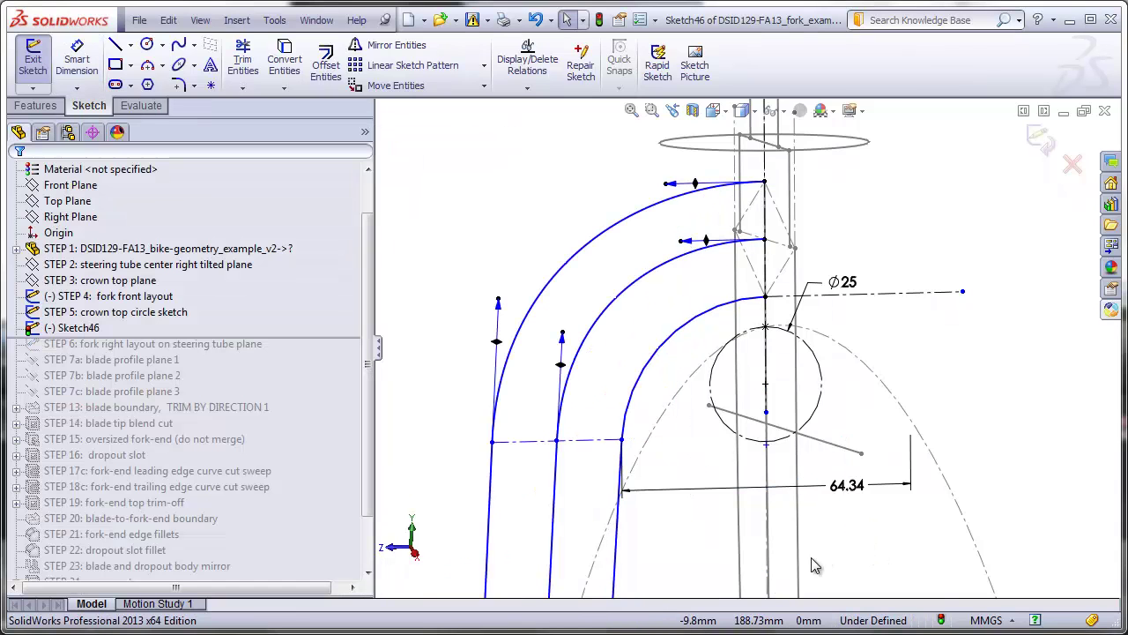
Dimension the short line joining the blade lines' lower ends at 15 mm
key("f")
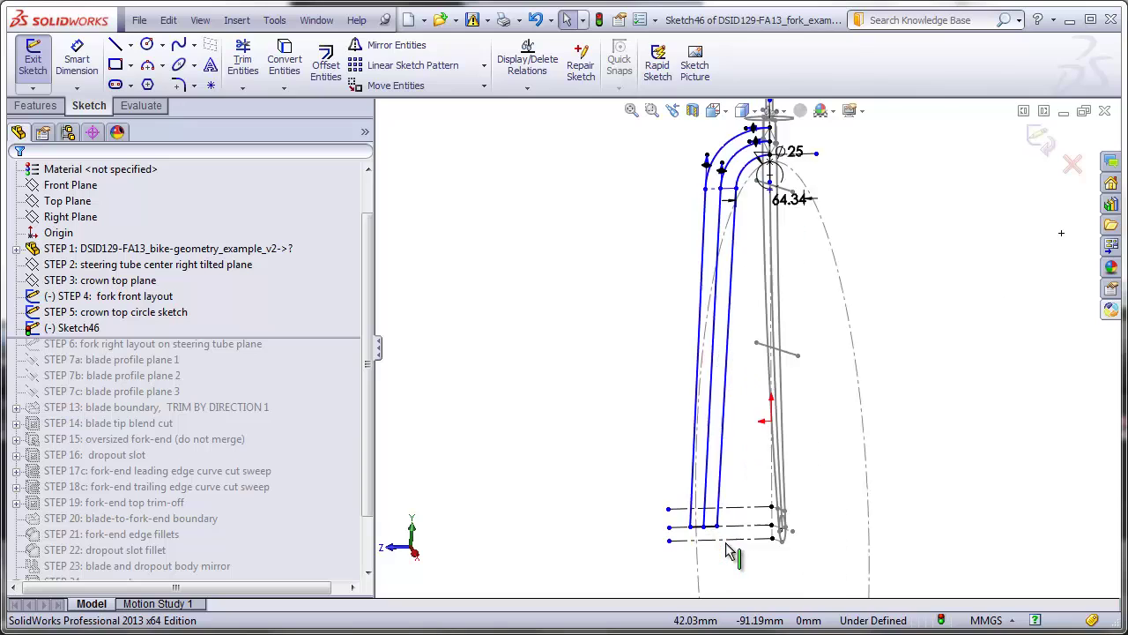
scroll(728, 550, "down", 3)
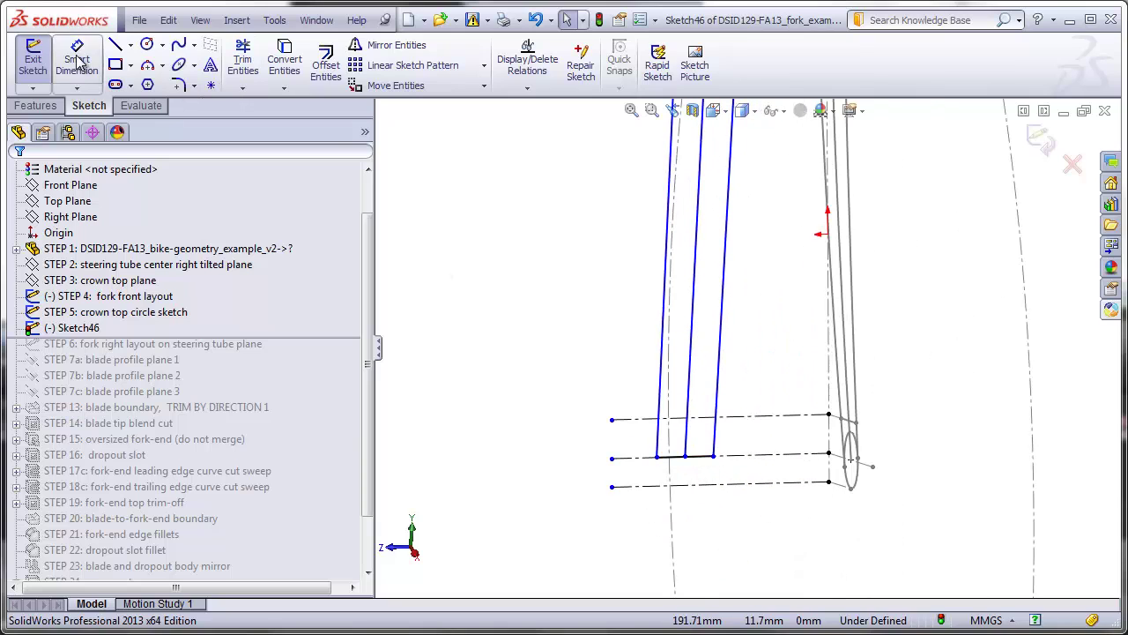
left_click(77, 61)
left_click(701, 456)
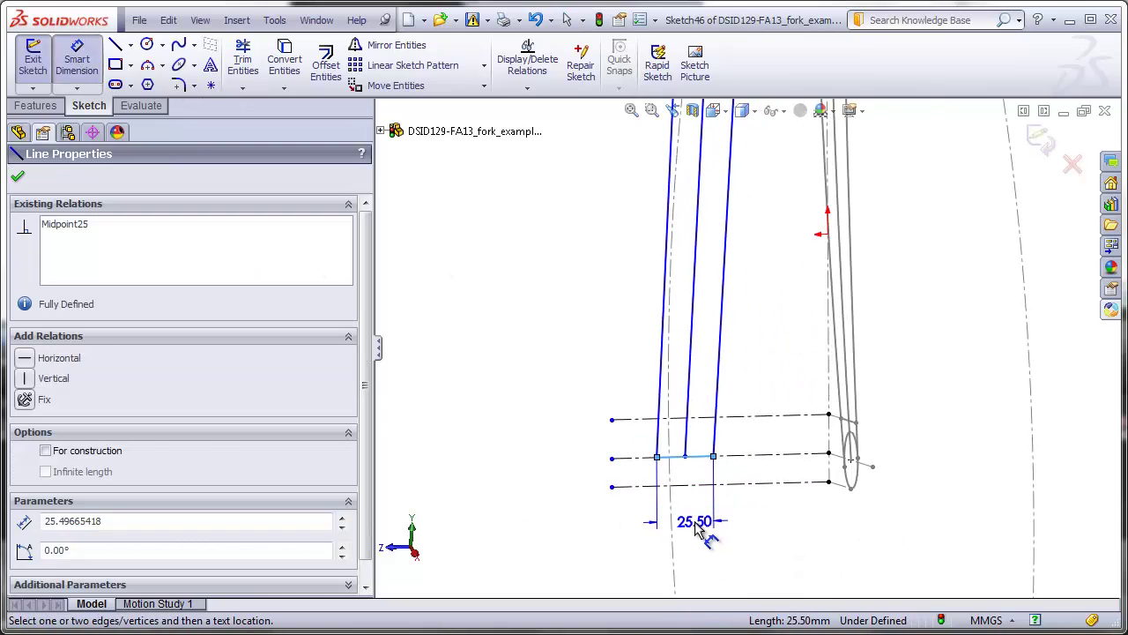
left_click(696, 526)
type("15")
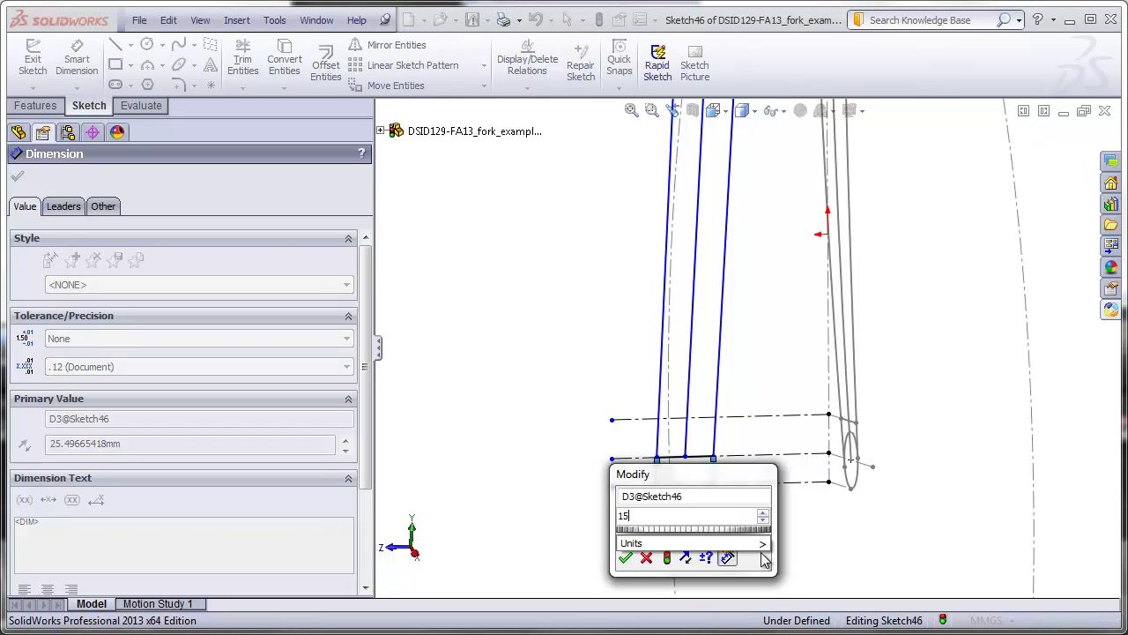
key("Return")
scroll(886, 244, "up", 5)
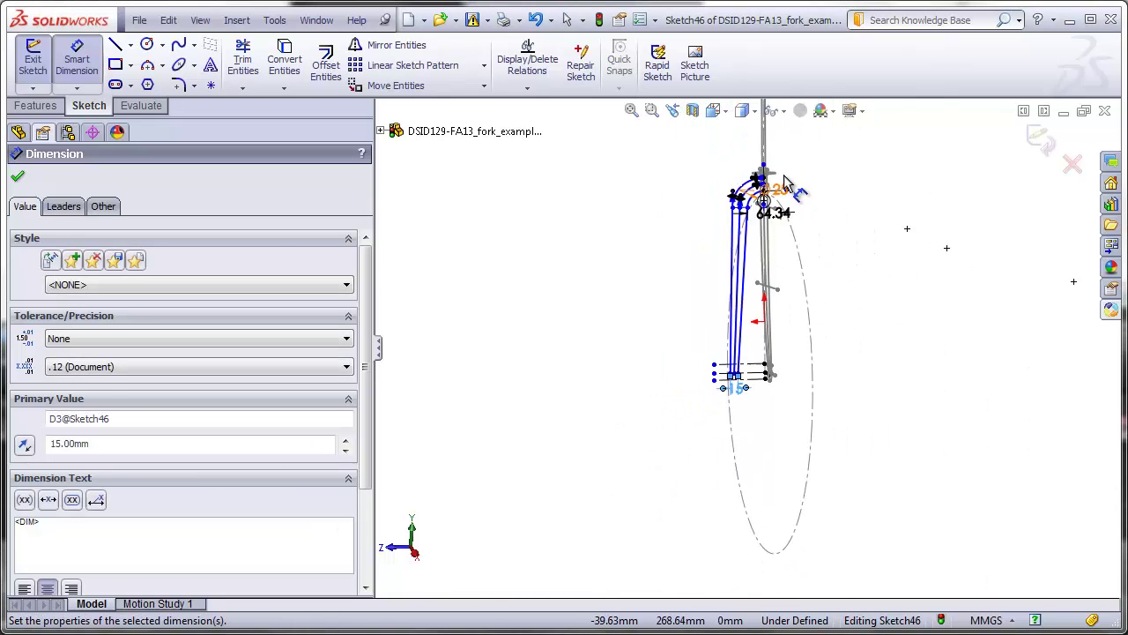
scroll(787, 182, "down", 6)
key("Escape")
scroll(748, 368, "down", 1)
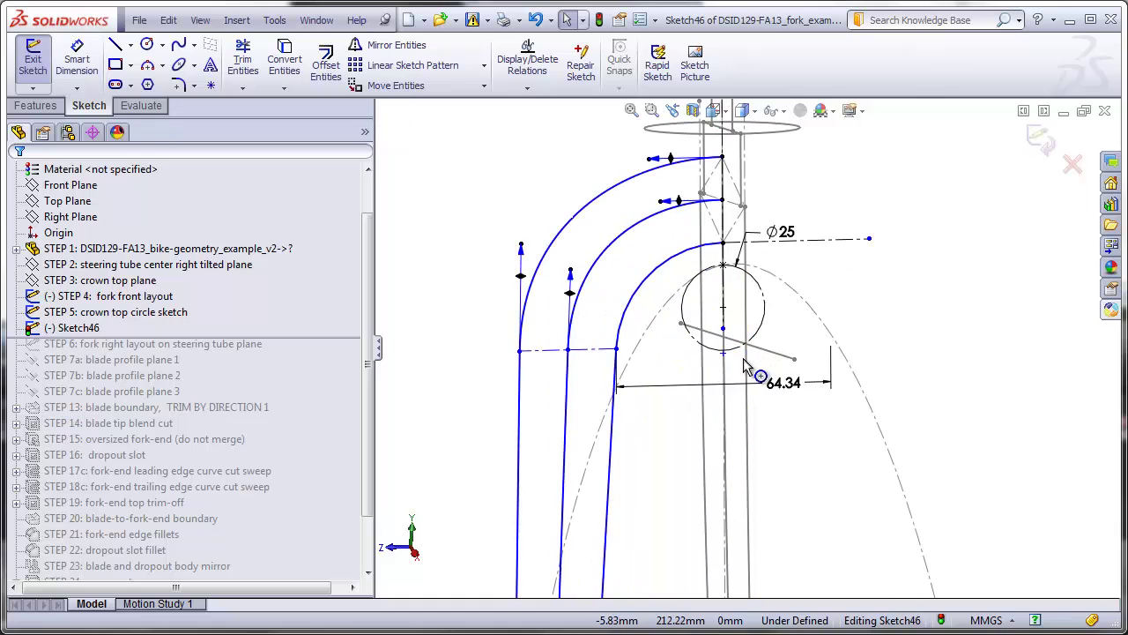
Set the doubled dimension below the 25 mm circle to 35 mm
double_click(781, 381)
type("3")
key("Escape")
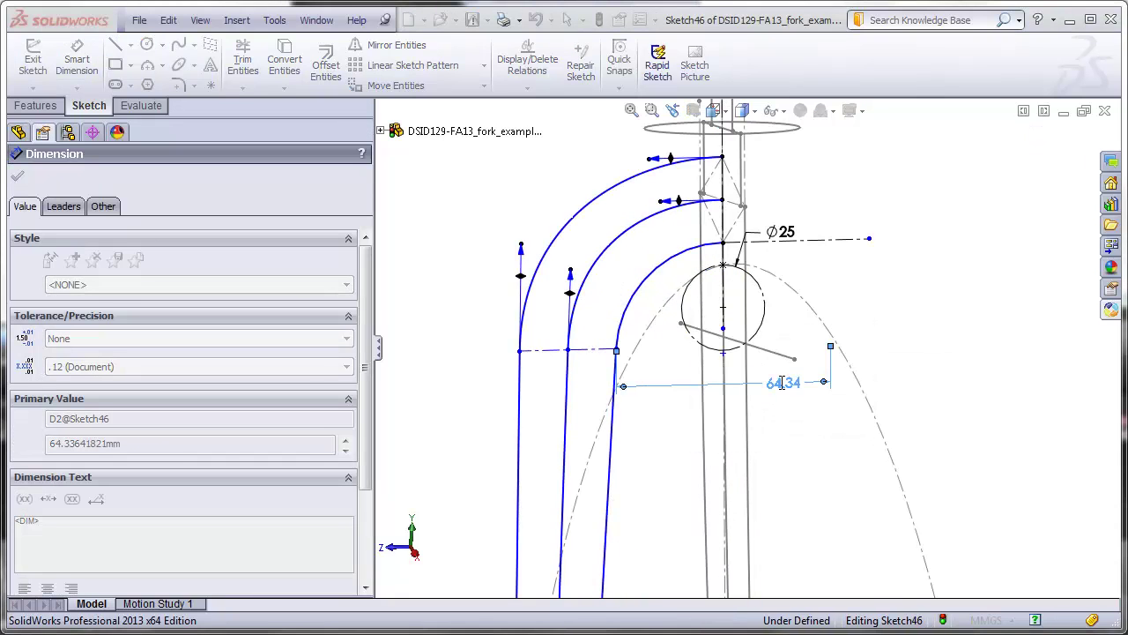
key("Escape")
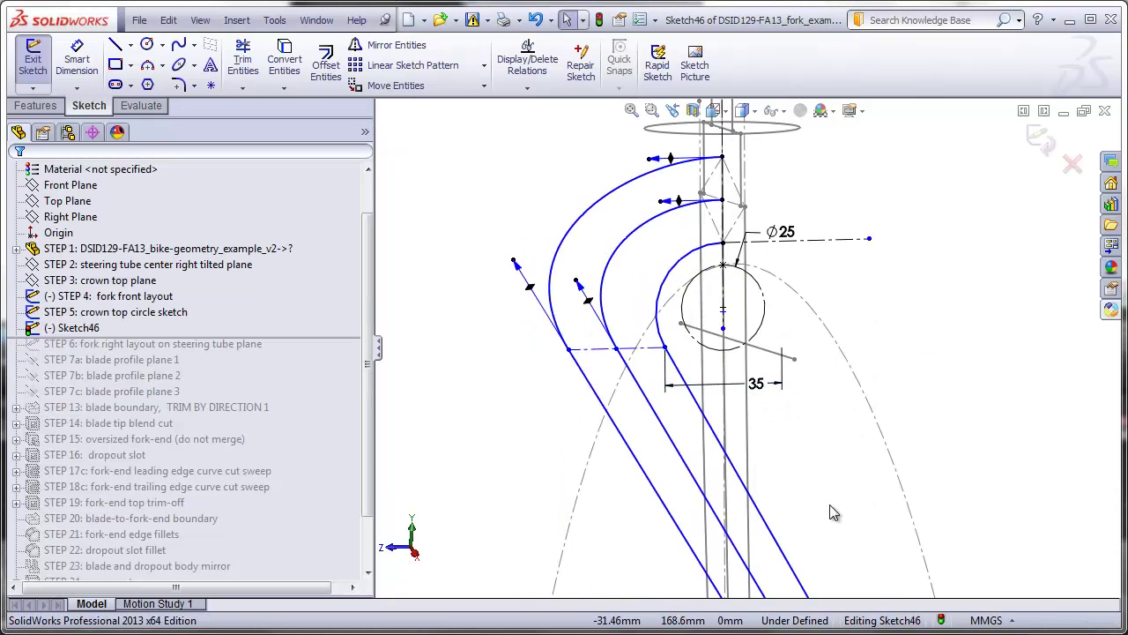
Move the blade lines' shared lower ends back across the vertical centerline, near the outer end of the middle horizontal construction line
scroll(825, 498, "up", 5)
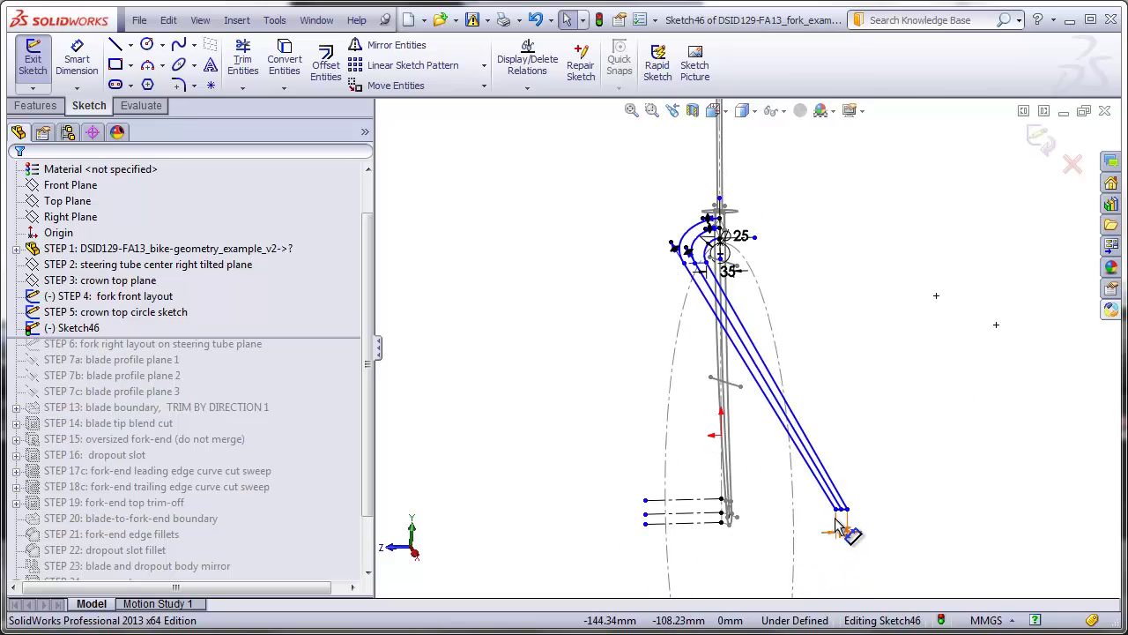
left_click_drag(834, 510, 661, 520)
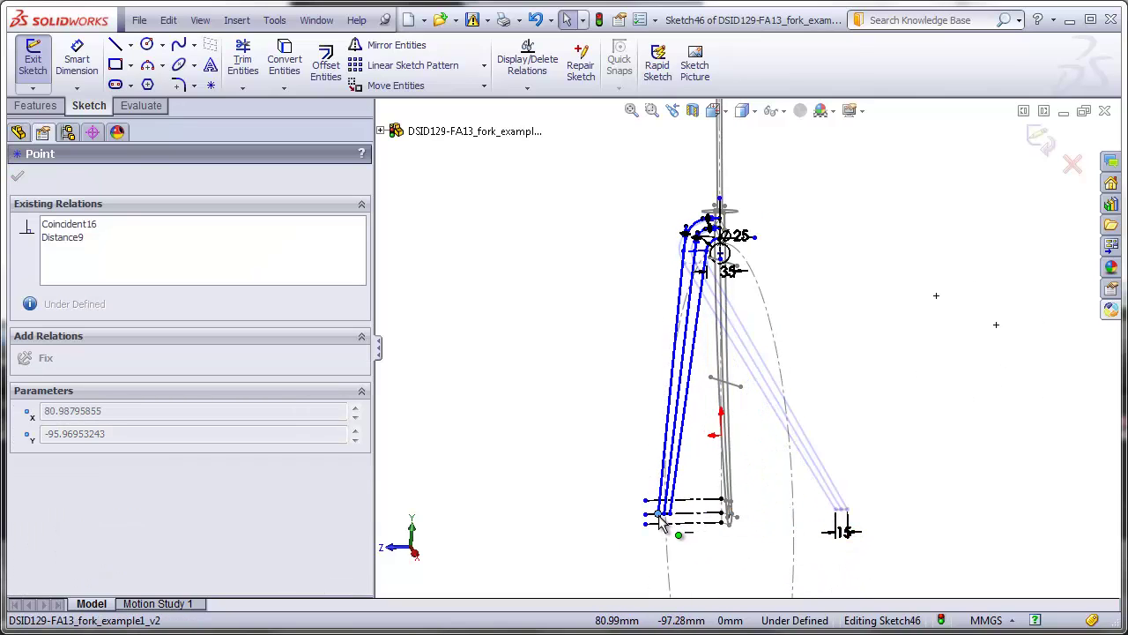
left_click(703, 516)
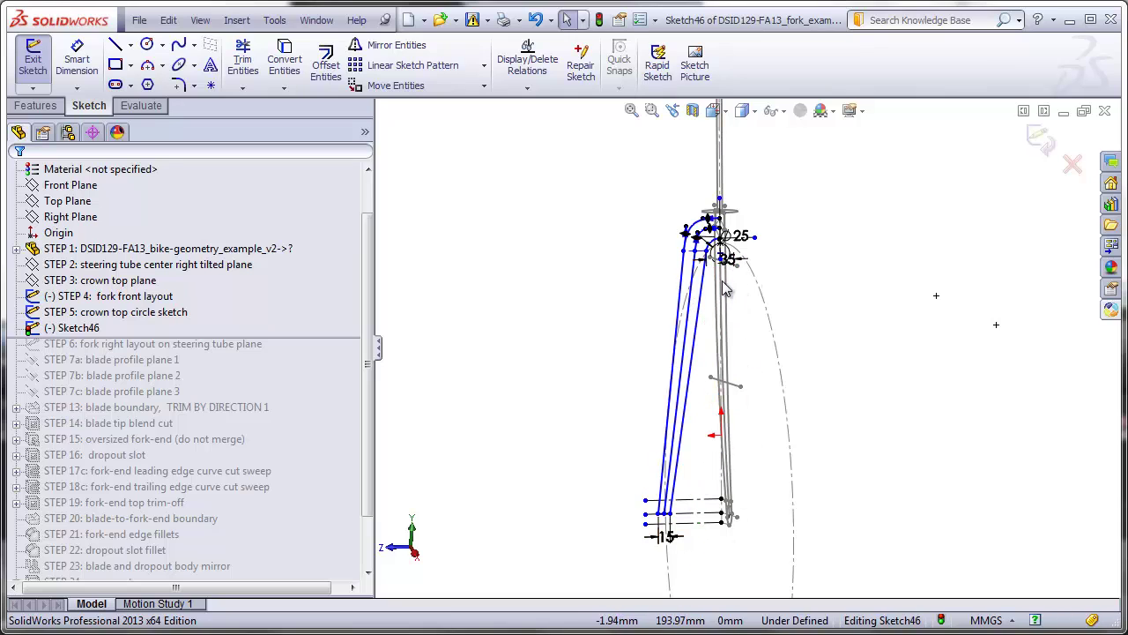
Sketch a corner rectangle about 8.6 mm wide between the upper and lower horizontal construction lines, beside the inner blade line's lower end
scroll(685, 491, "down", 5)
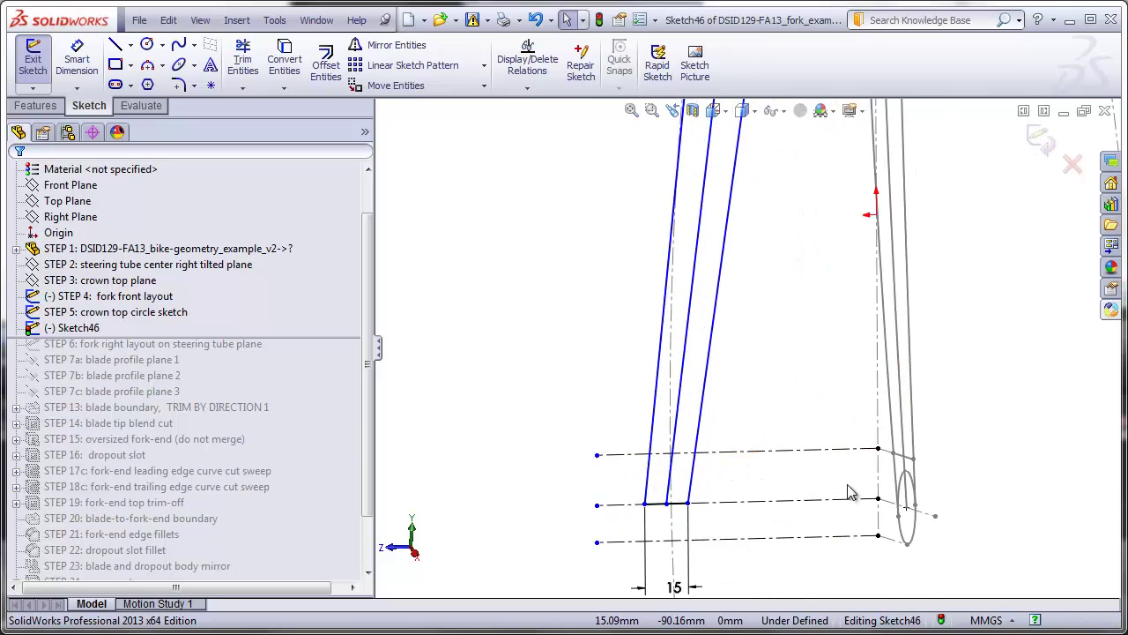
scroll(911, 465, "down", 2)
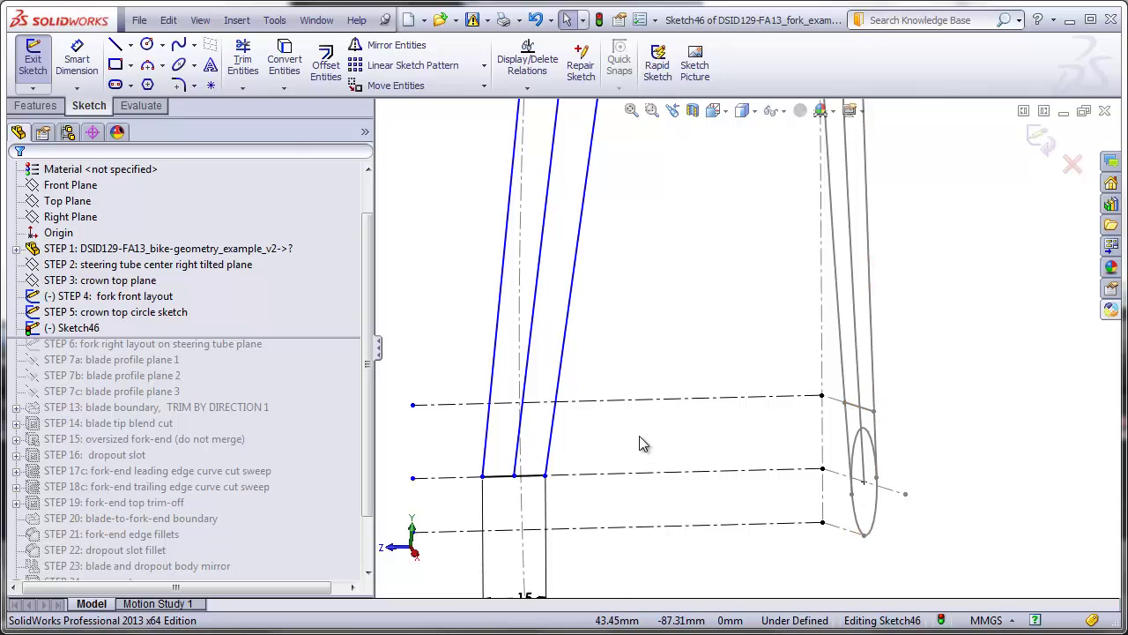
middle_click_drag(641, 443, 590, 418)
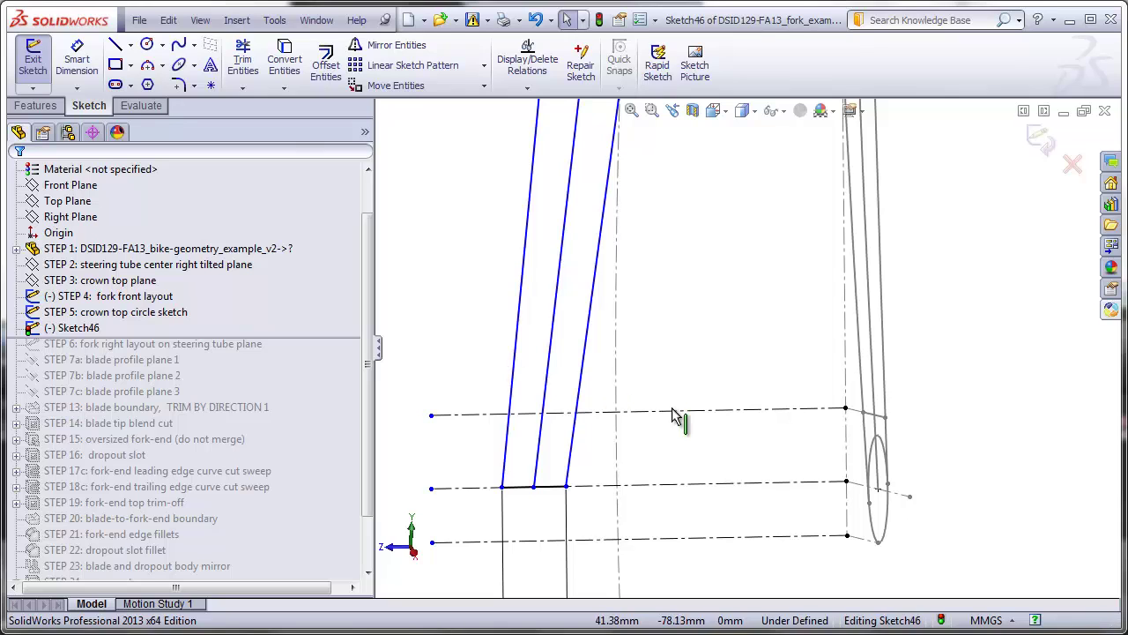
middle_click_drag(672, 415, 677, 429)
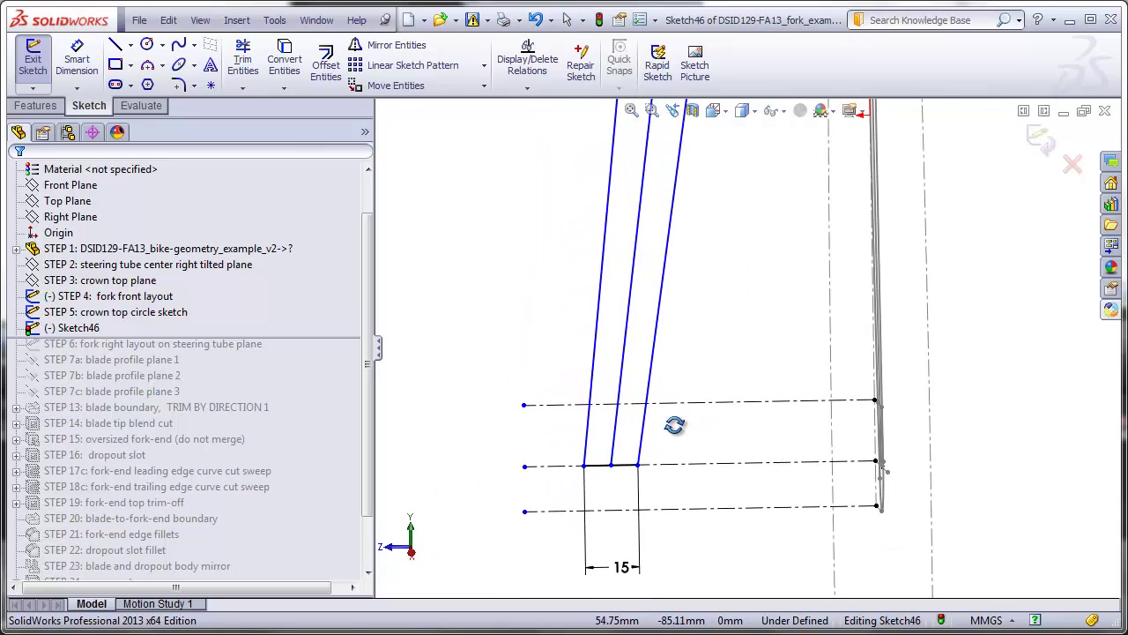
left_click(183, 250)
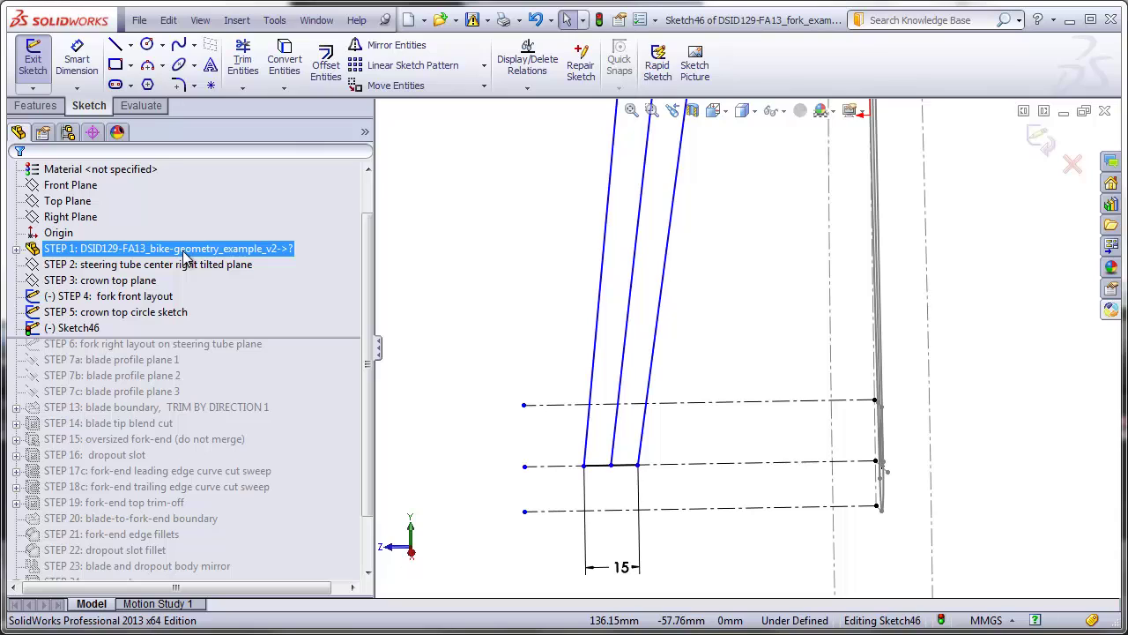
left_click(451, 305)
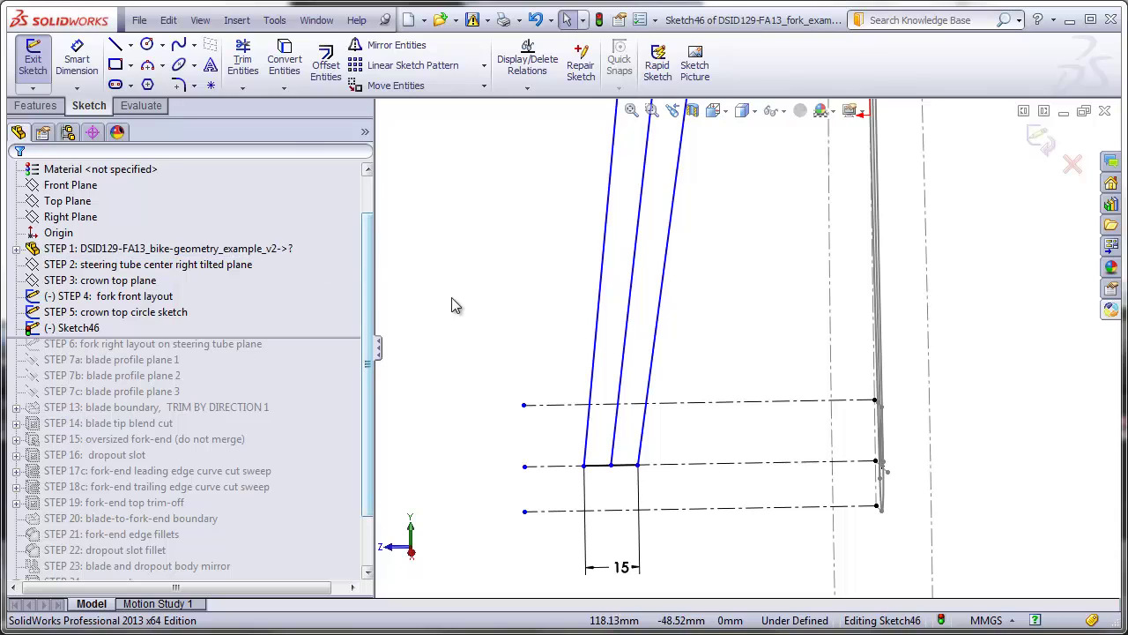
left_click(116, 65)
left_click(740, 413)
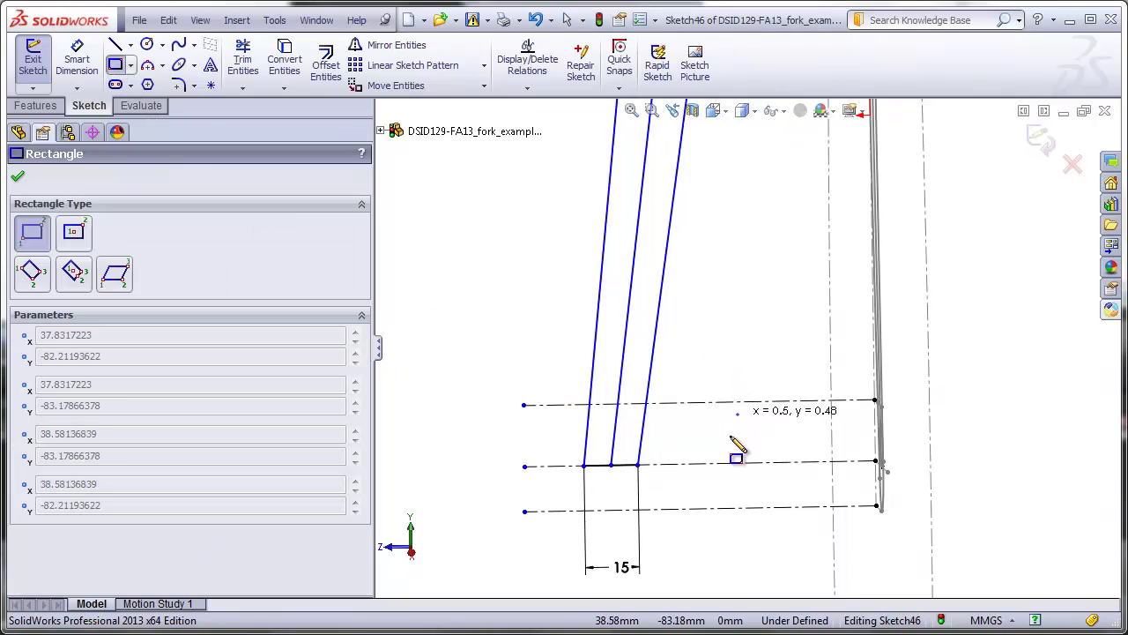
left_click(708, 499)
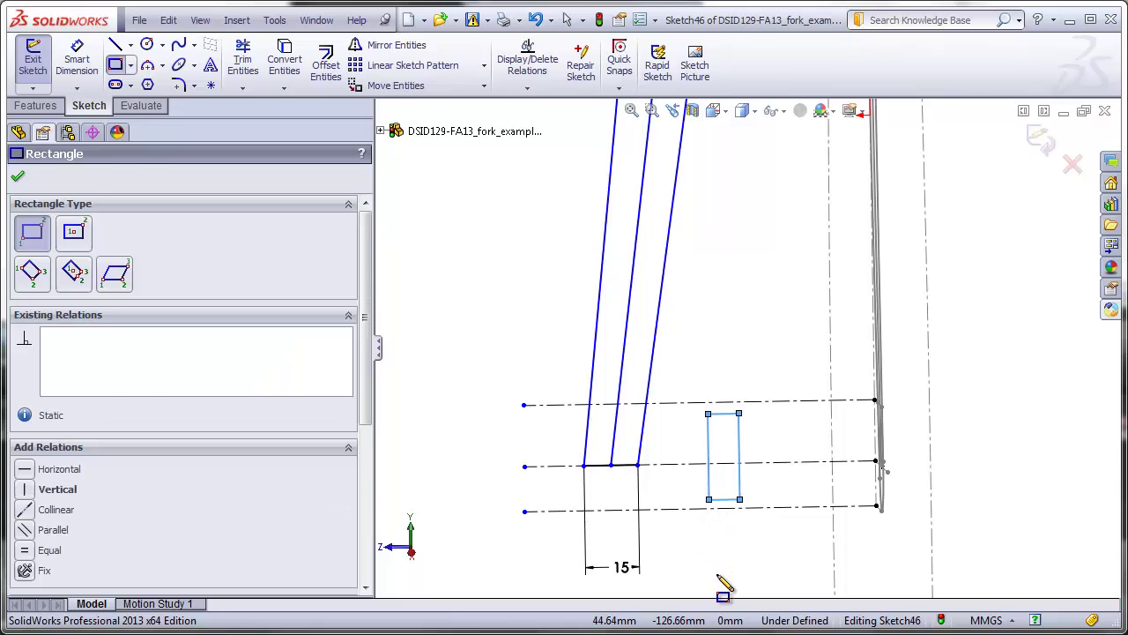
key("Escape")
Make the rectangle's upper and lower edges collinear with the upper and lower horizontal construction lines
left_click(724, 413)
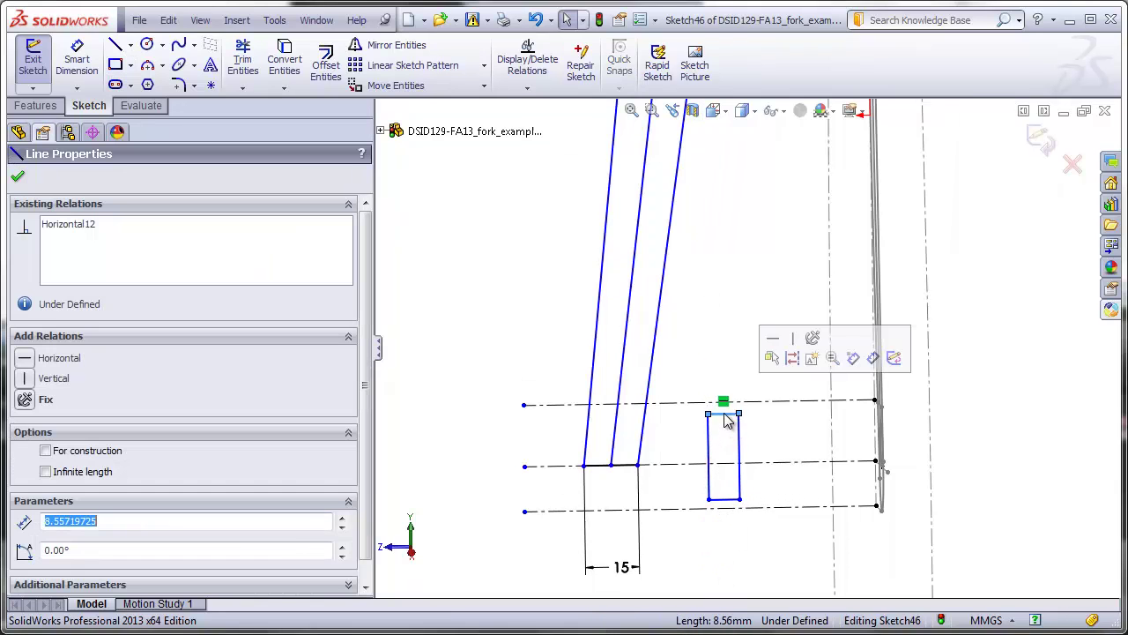
left_click(676, 405, "ctrl")
left_click(29, 502)
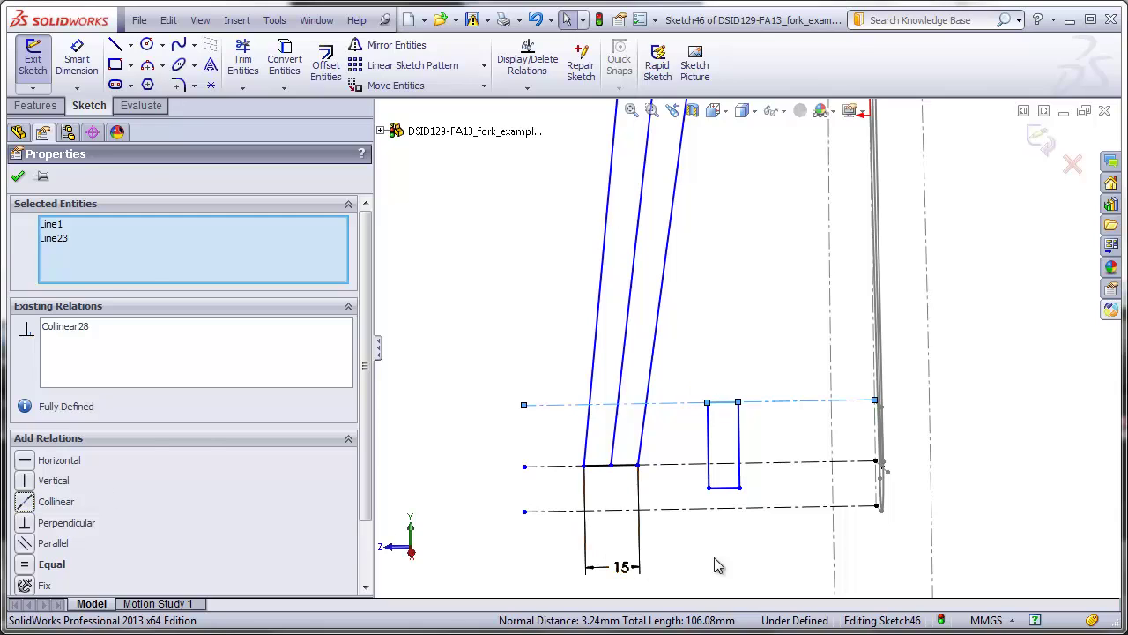
left_click(715, 560)
left_click(727, 489)
left_click(726, 510, "ctrl")
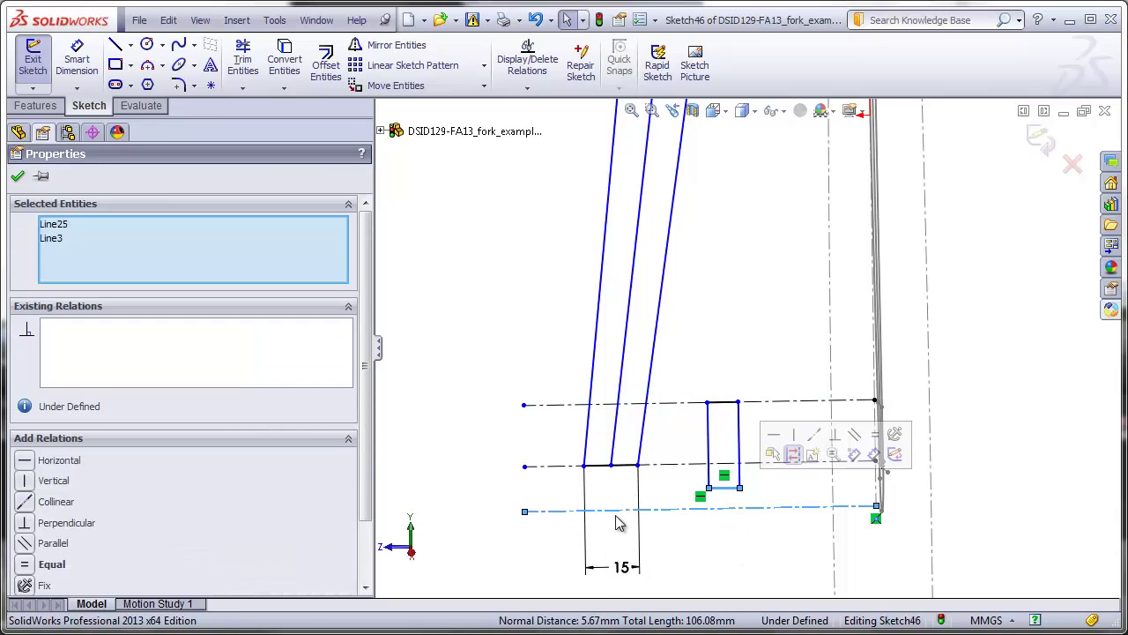
left_click(26, 502)
left_click(712, 432)
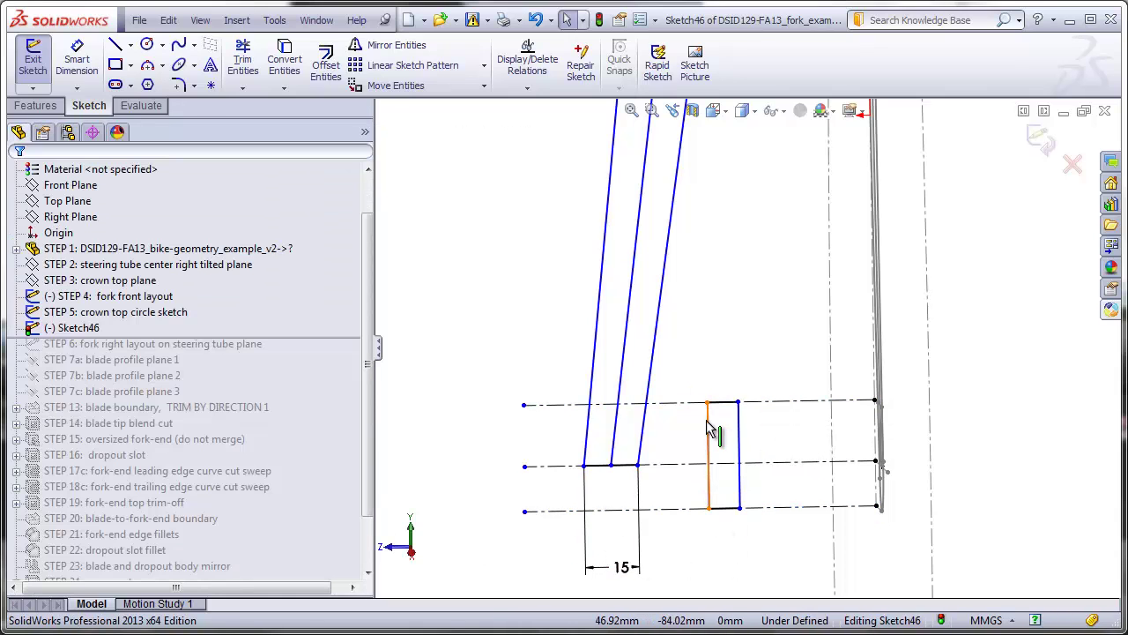
Place a sketch point at the midpoint of the rectangle's upper edge
scroll(714, 426, "down", 2)
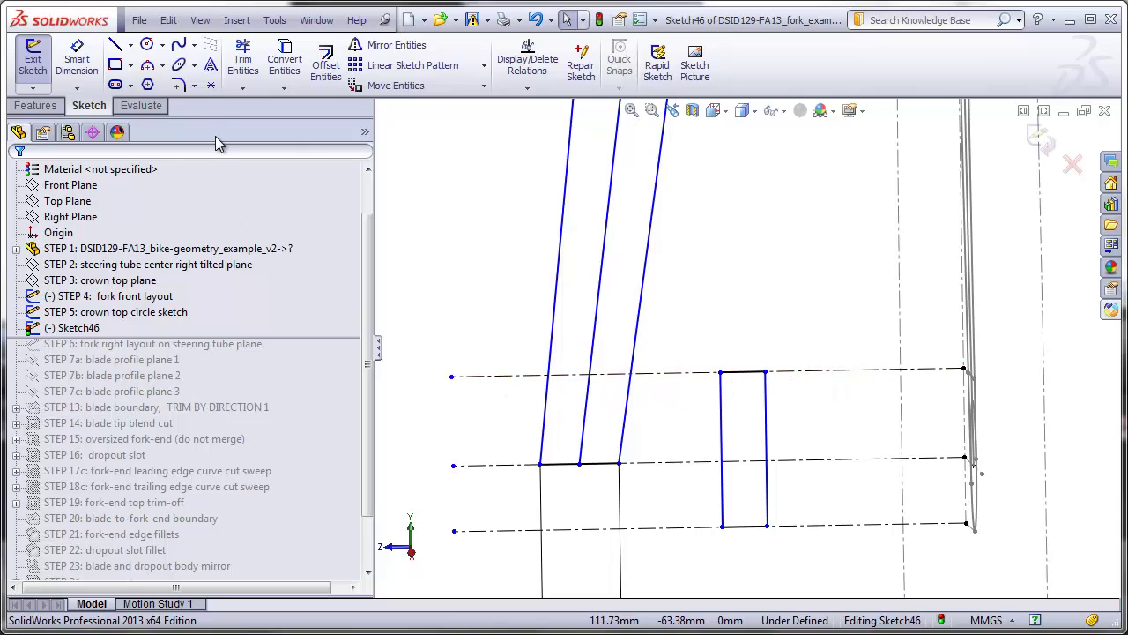
left_click(211, 85)
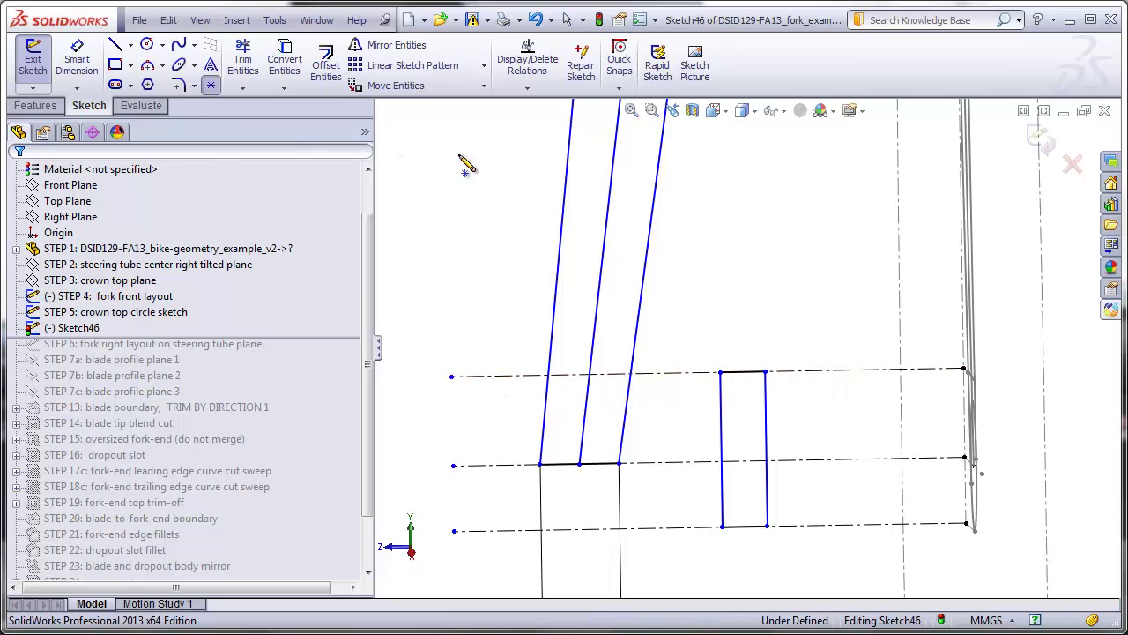
left_click(742, 372)
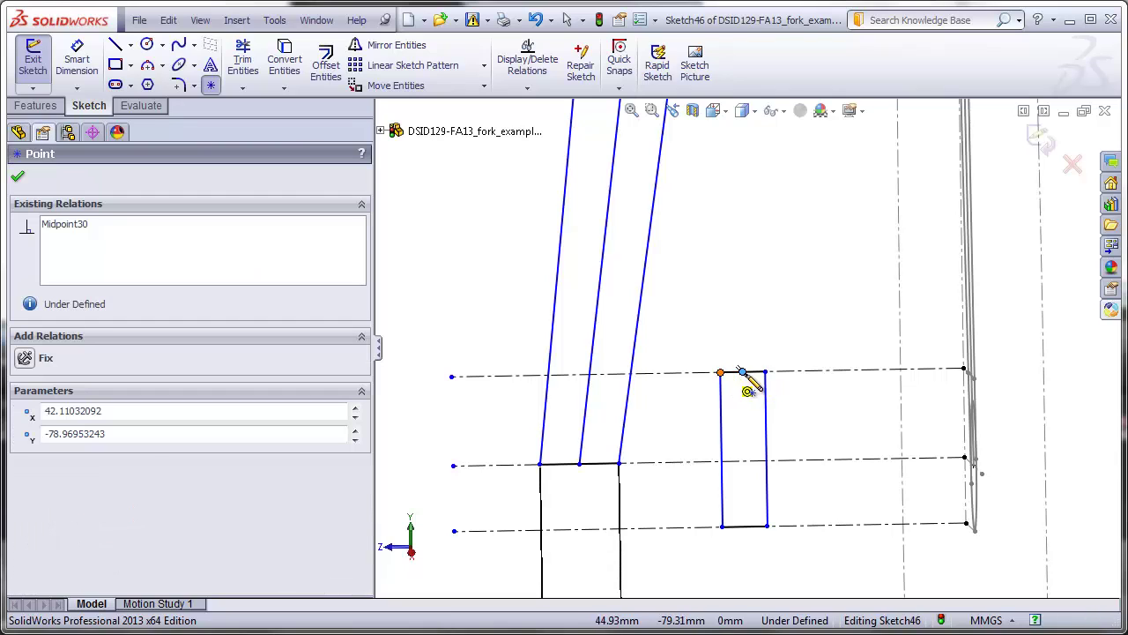
key("Escape")
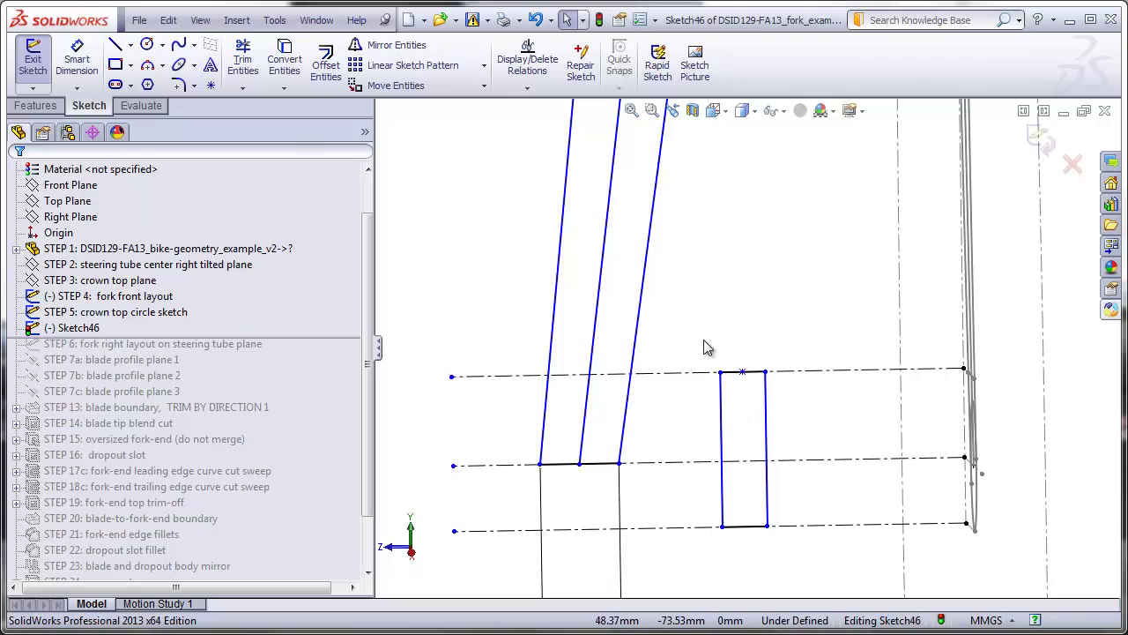
Make the midpoint sketch point coincident with the middle blade line and pull the rectangle over the blade end, about 6.7 mm wide
left_click(596, 347)
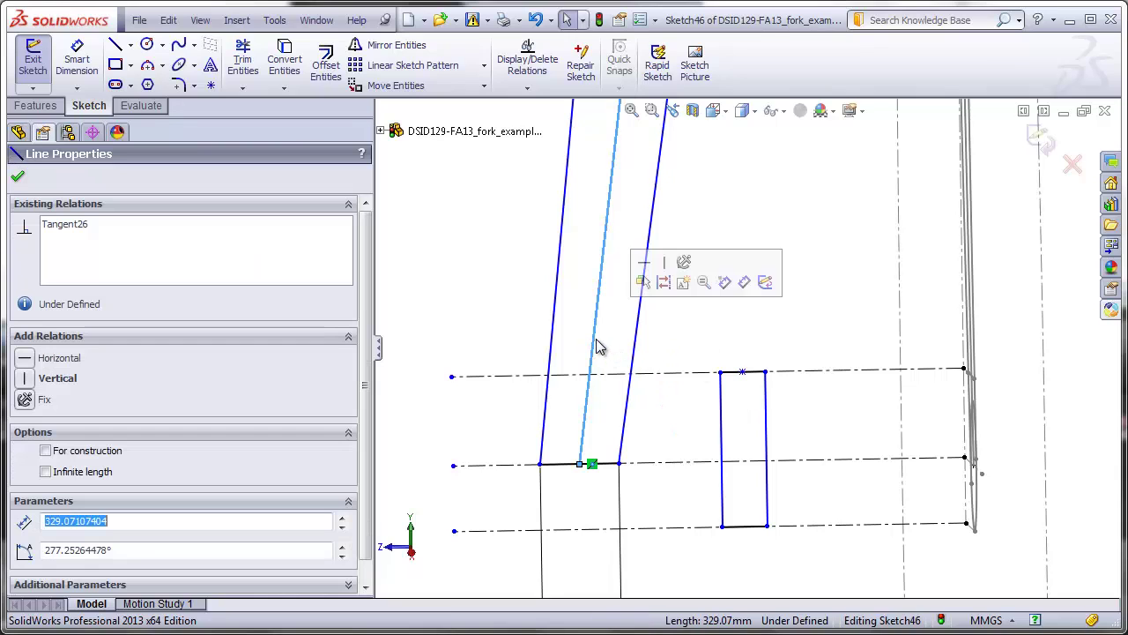
left_click(744, 373, "ctrl")
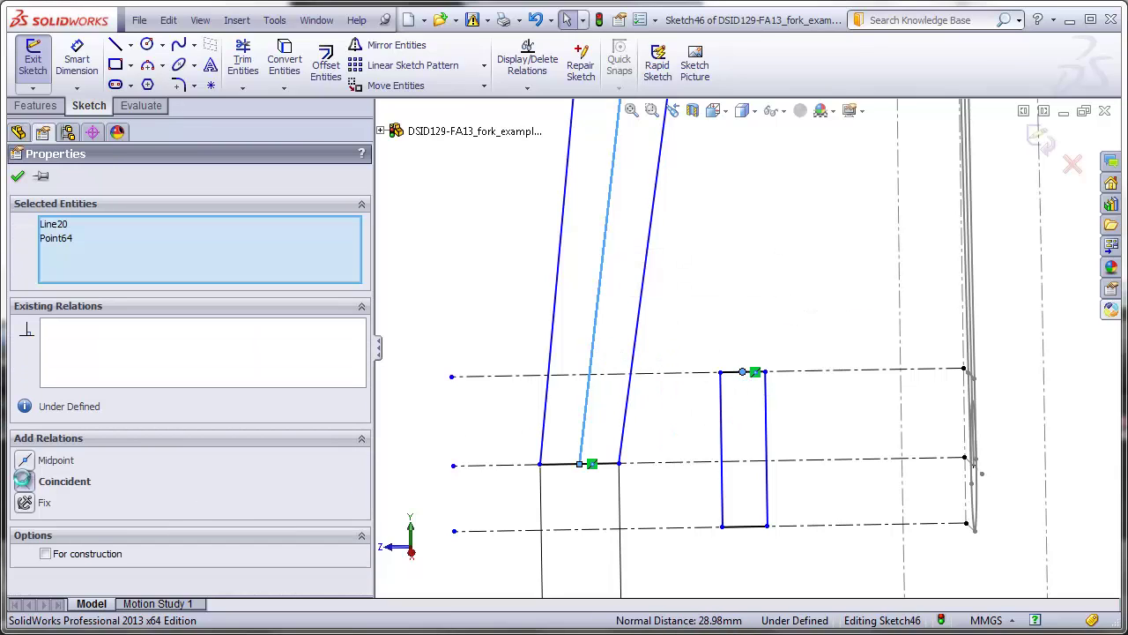
left_click(24, 481)
left_click(813, 333)
left_click_drag(768, 376, 608, 375)
key("Escape")
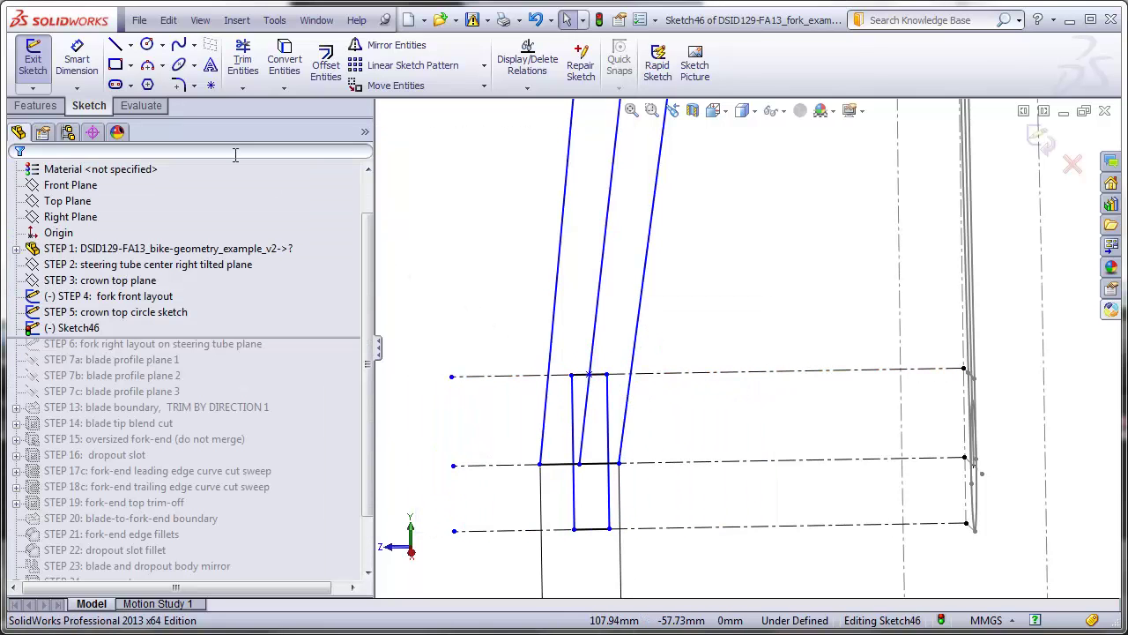
Dimension the rectangle's lower edge at 6 mm, with the dimension placed below it
left_click(77, 58)
left_click(593, 528)
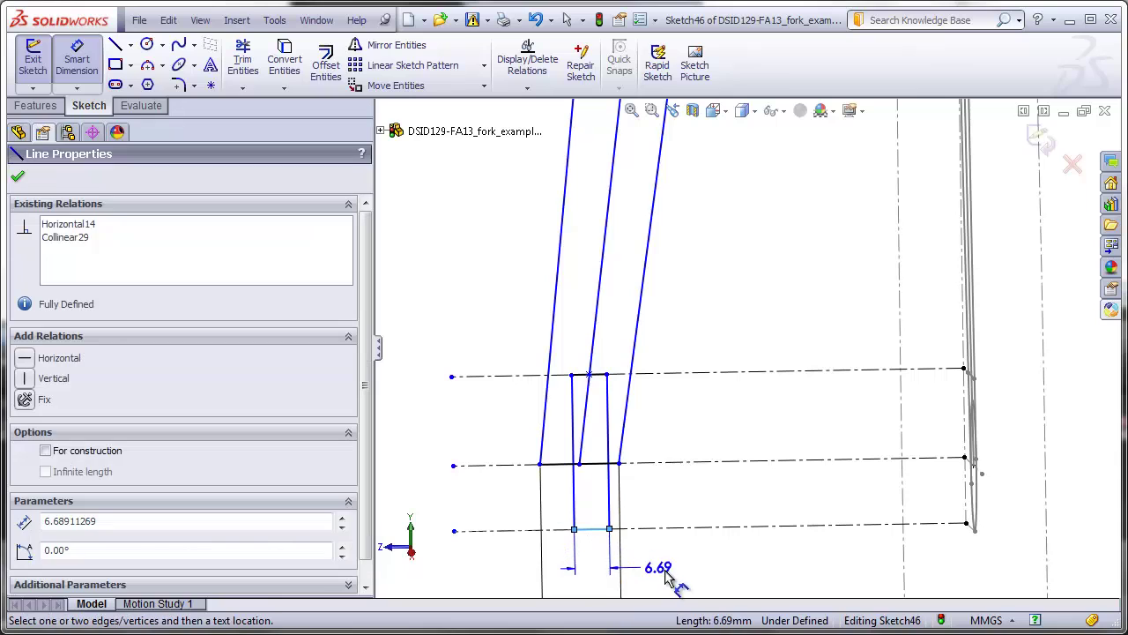
left_click(675, 571)
type("6")
key("Return")
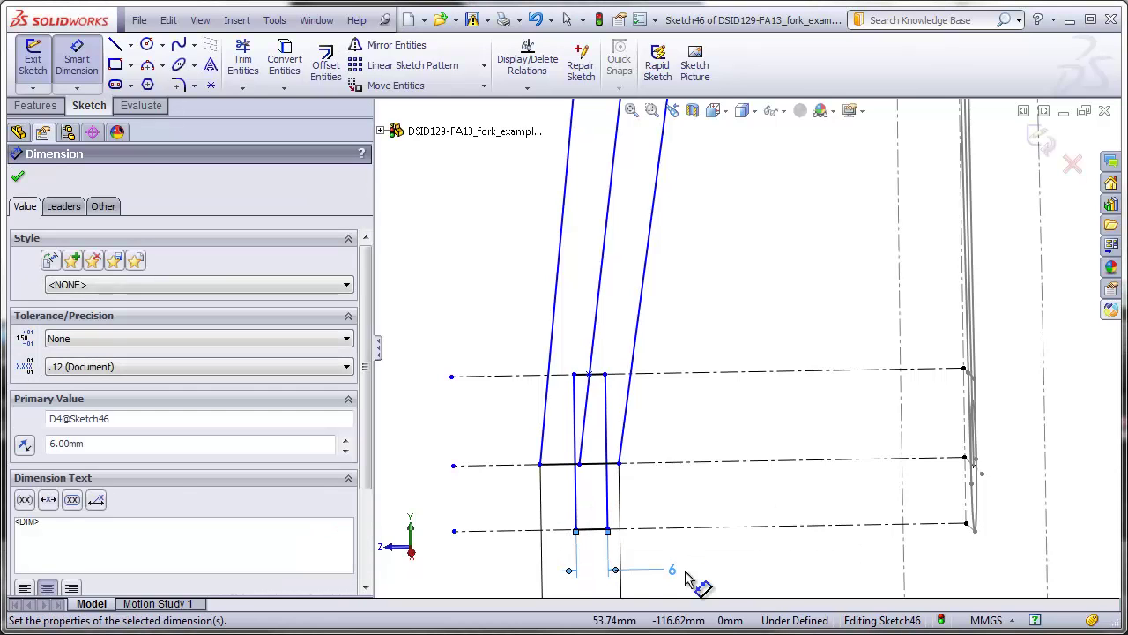
key("Escape")
Find the fork dropout plane among the planes of the inserted bike geometry part in STEP 1 and show it
scroll(696, 432, "up", 2)
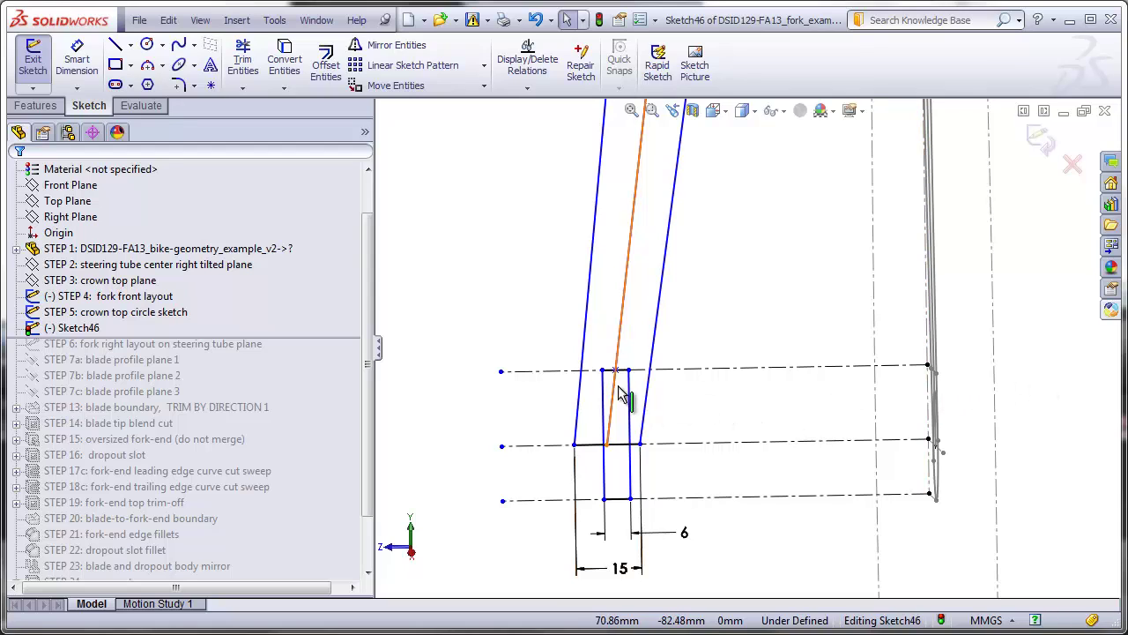
left_click(16, 250)
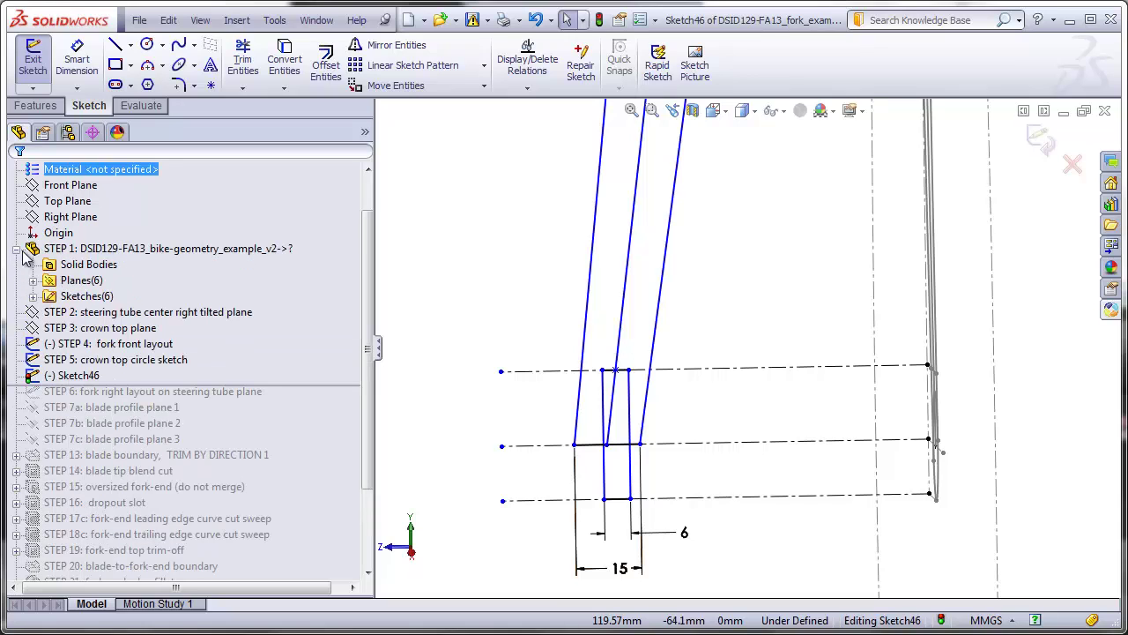
left_click(148, 251)
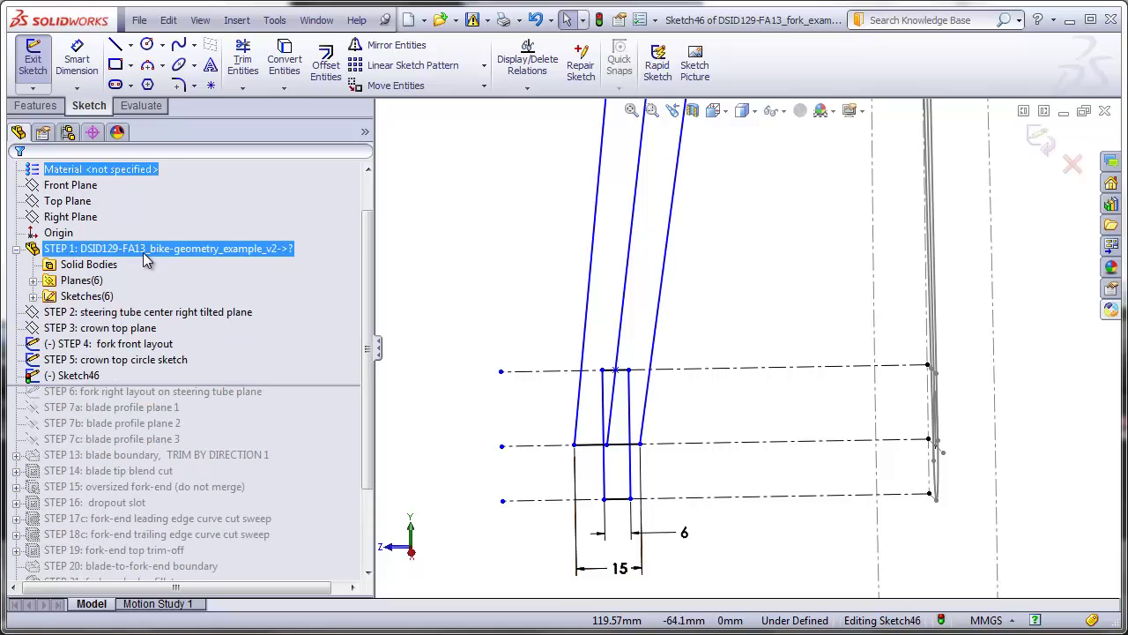
left_click(88, 264)
left_click(33, 281)
left_click(101, 297)
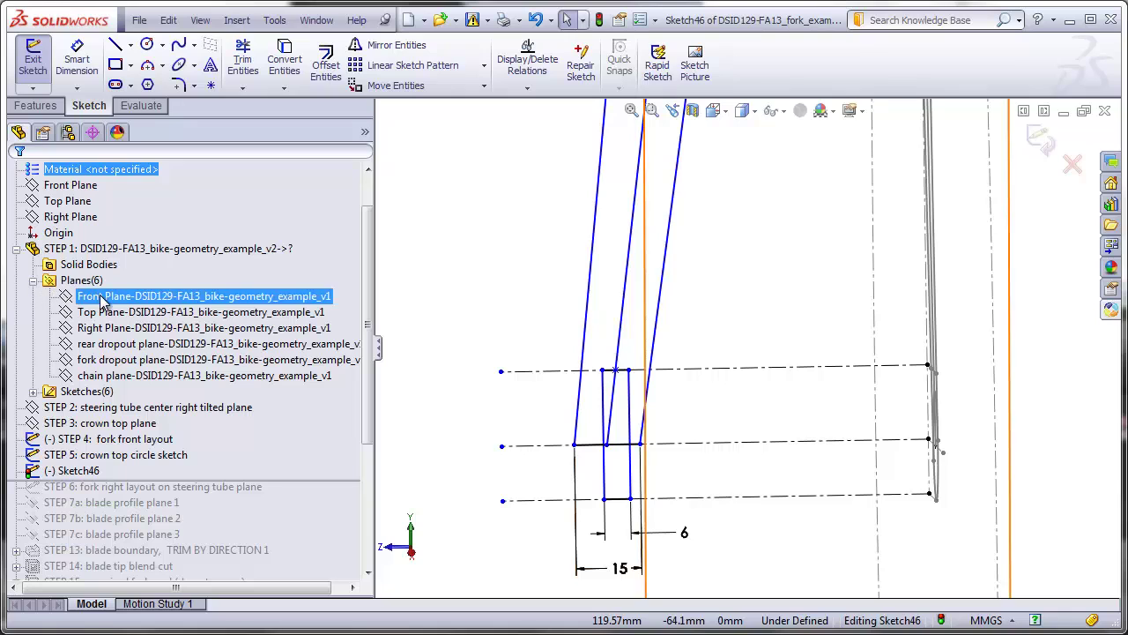
left_click(141, 344)
left_click(168, 360)
left_click(192, 376)
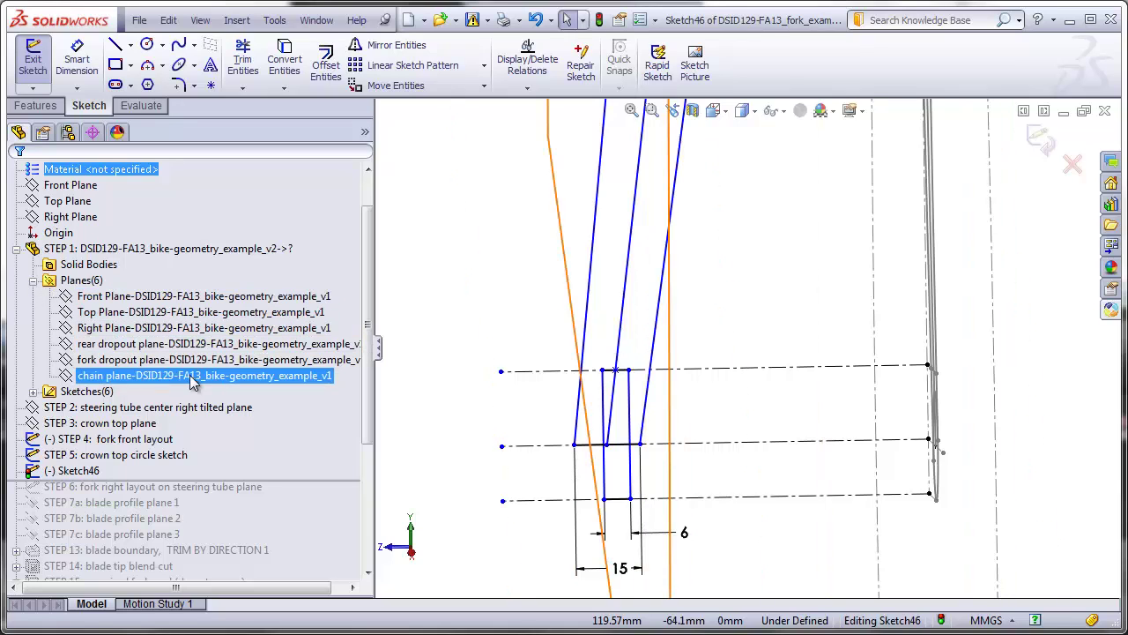
left_click(130, 361)
right_click(130, 363)
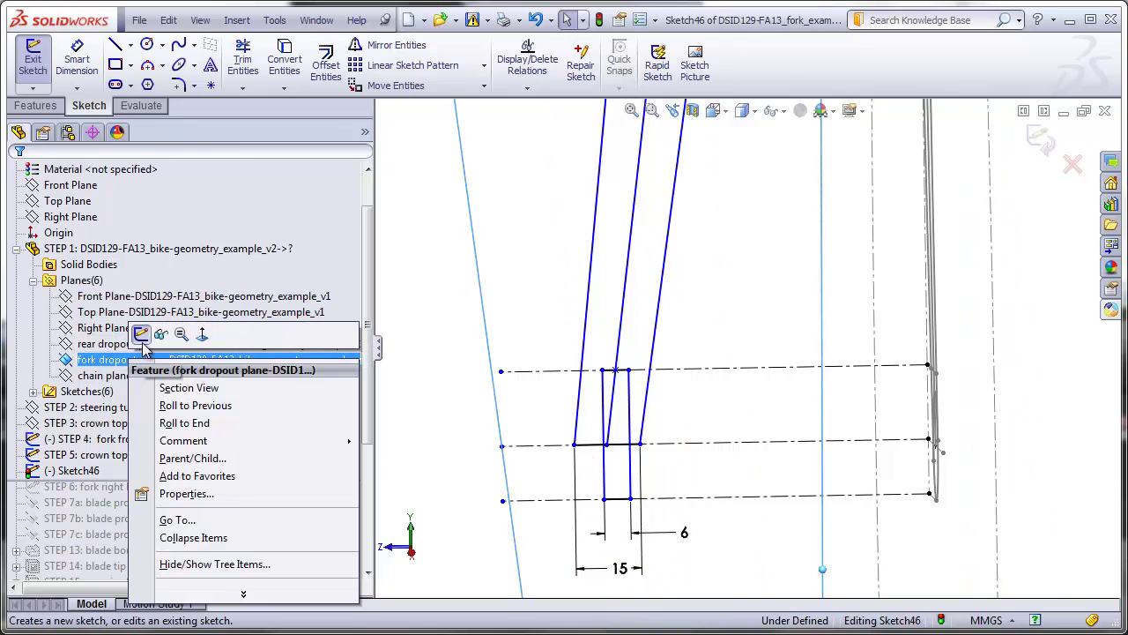
left_click(165, 332)
Make the rectangle's inner vertical side, nearer the steering tube centerline, collinear with the fork dropout plane
middle_click_drag(465, 422, 459, 405)
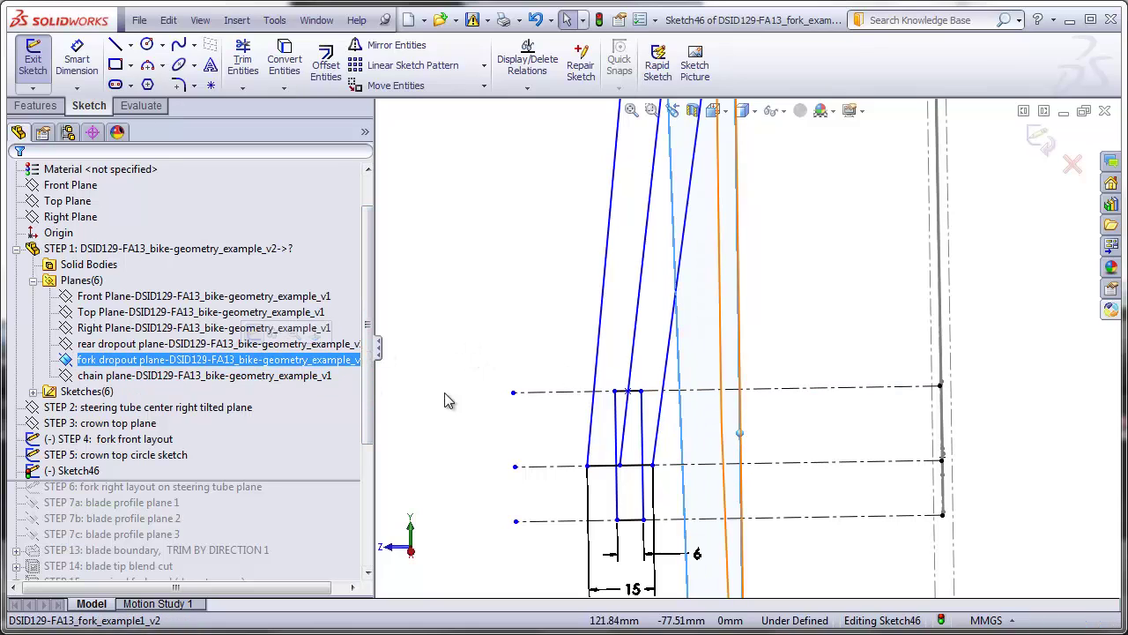
left_click(644, 423, "ctrl")
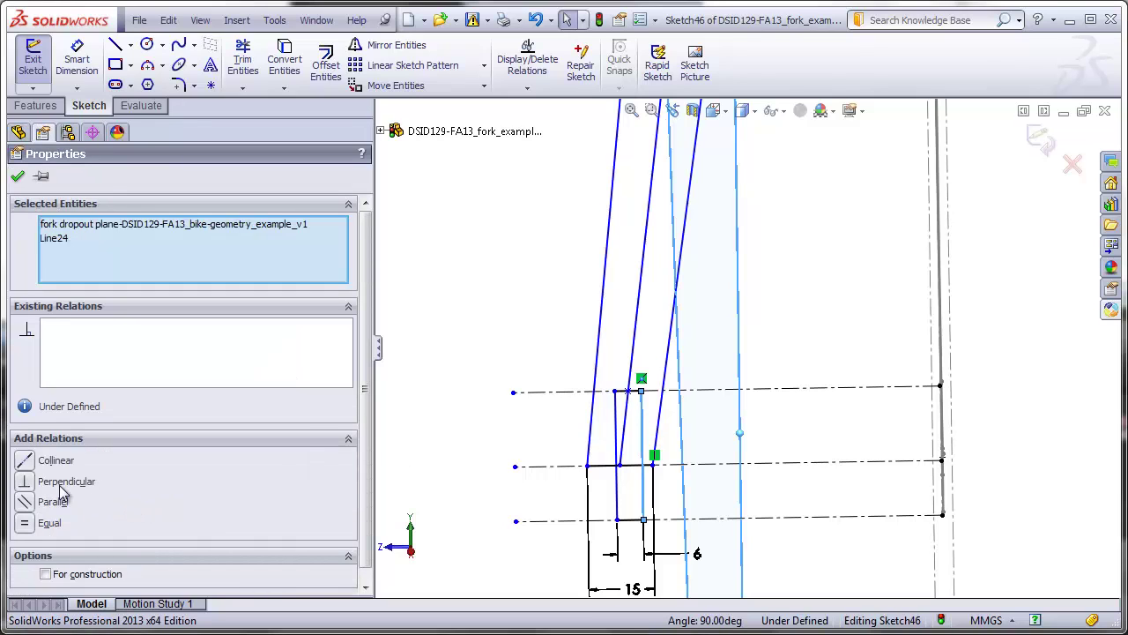
left_click(25, 461)
left_click(476, 434)
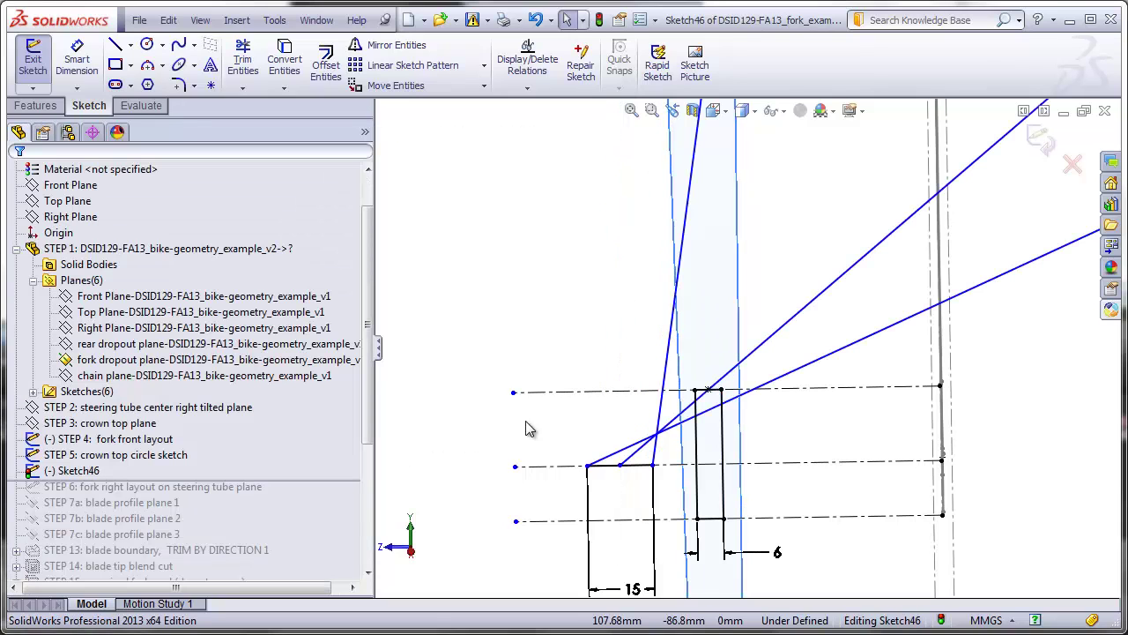
Pull the stretched midpoint of the blades' upper construction line back across the steering tube centerline to the dropout side
scroll(806, 378, "up", 5)
scroll(807, 377, "up", 3)
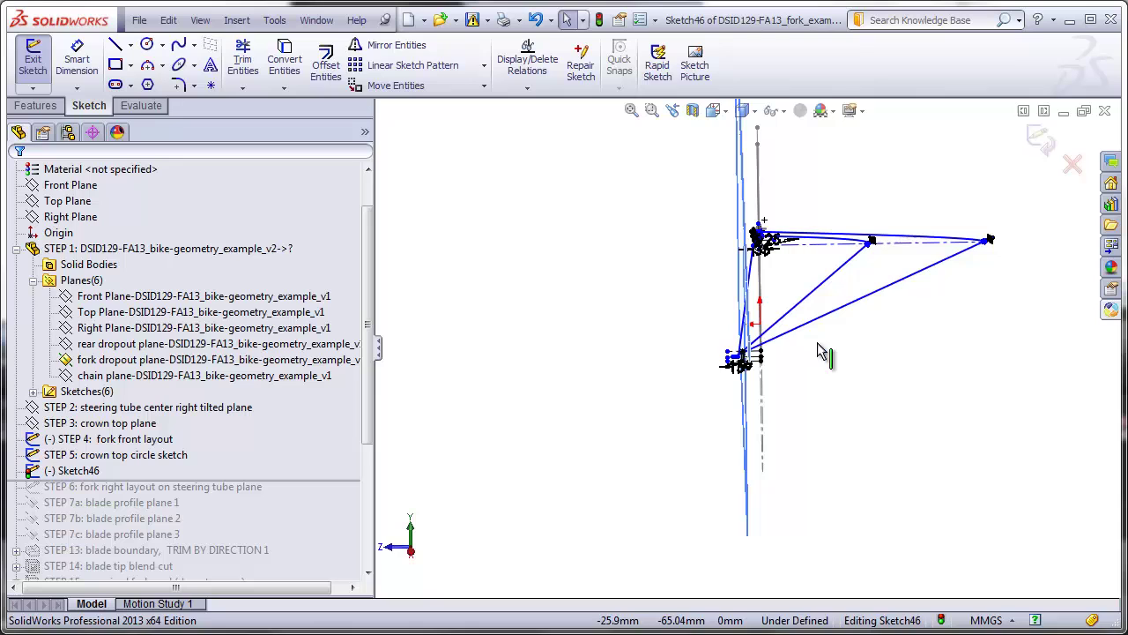
scroll(890, 247, "down", 2)
left_click(878, 253)
mouse_move(878, 254)
left_mouse_down()
mouse_move(564, 238)
mouse_move(556, 254)
mouse_move(521, 263)
left_mouse_up()
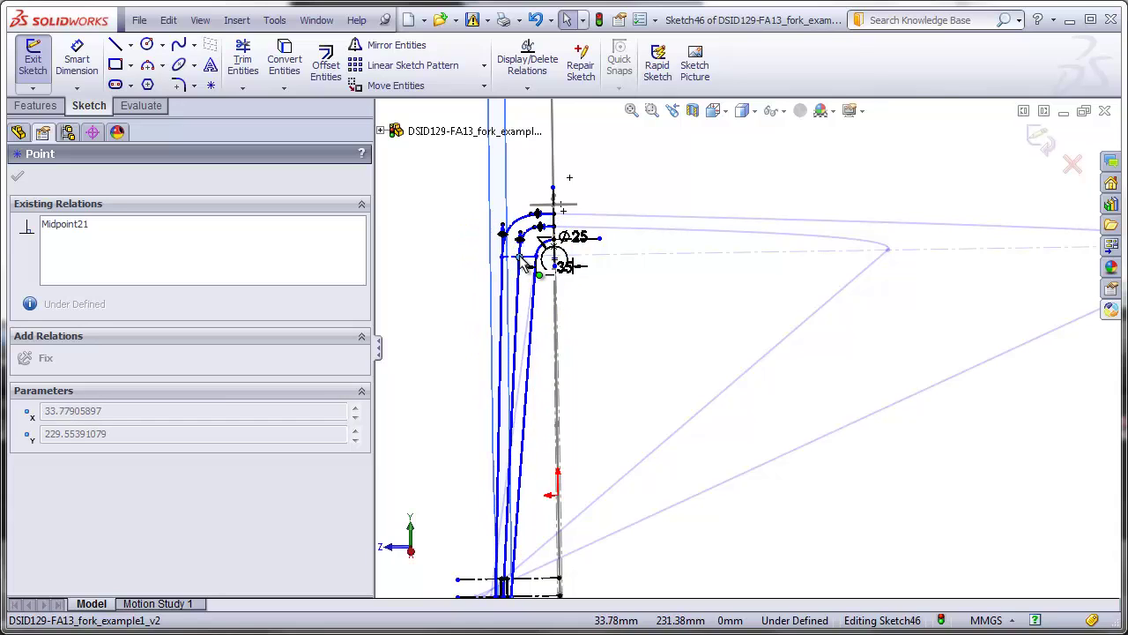
left_click(439, 269)
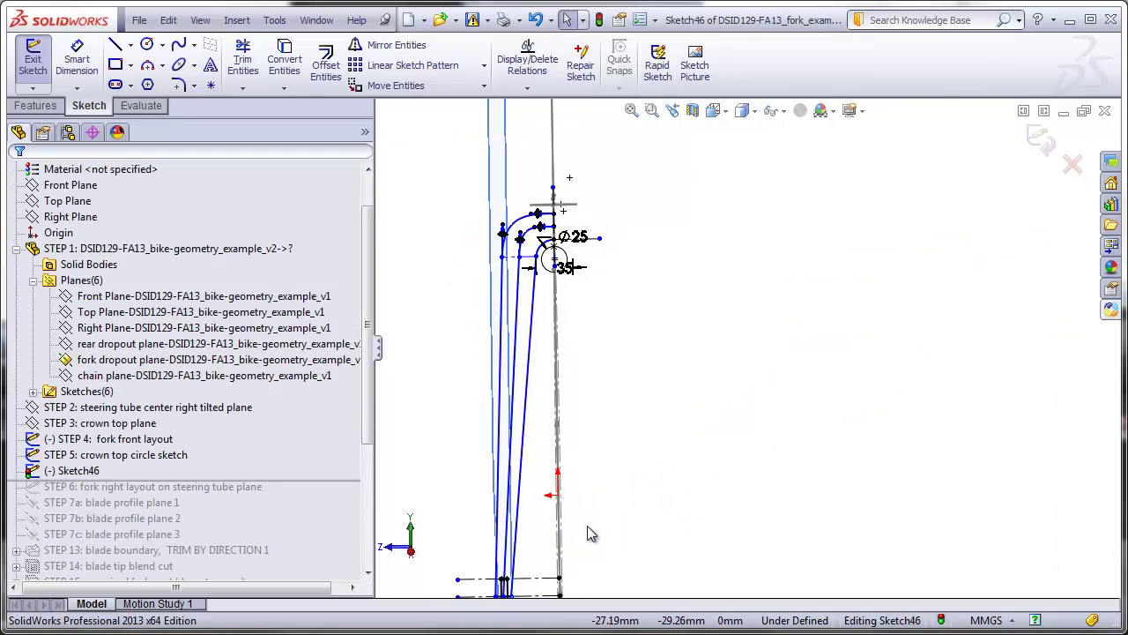
Dimension the distance between the inner and outer blade lines' upper endpoints at 22 mm, below the crown curves
middle_click_drag(549, 576, 589, 531, "ctrl")
scroll(556, 166, "up", 5)
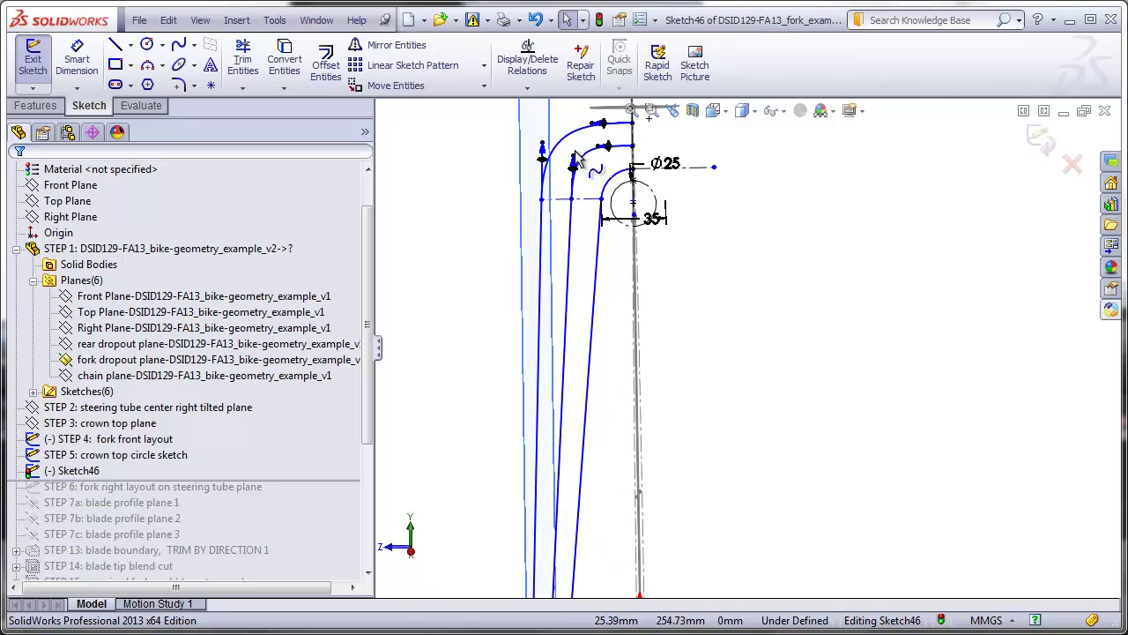
left_click(76, 62)
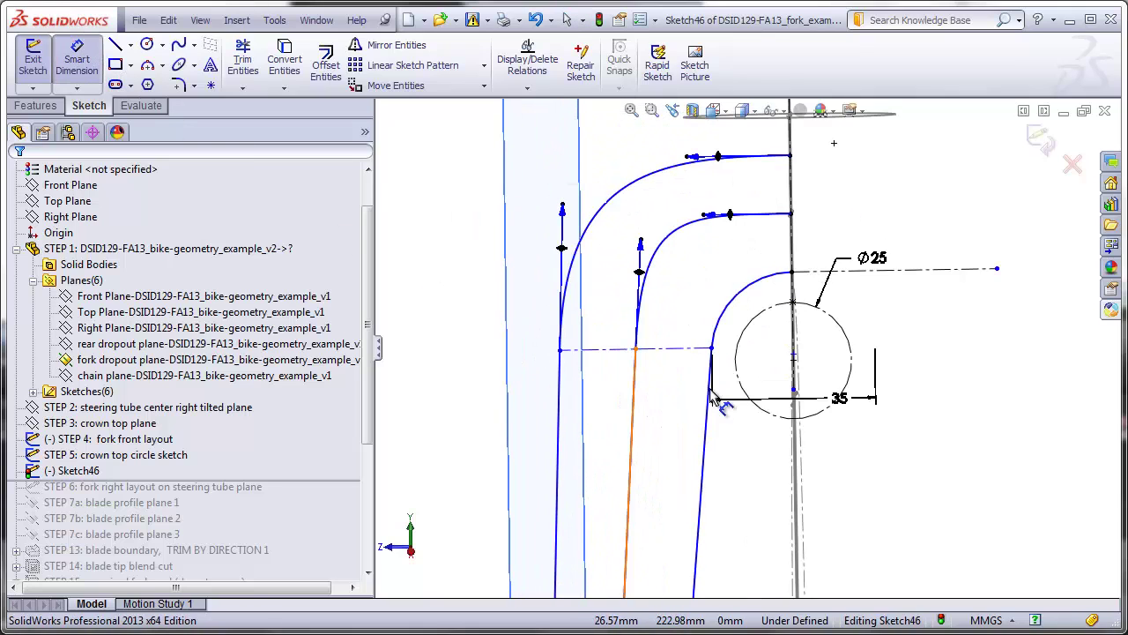
left_click(711, 349)
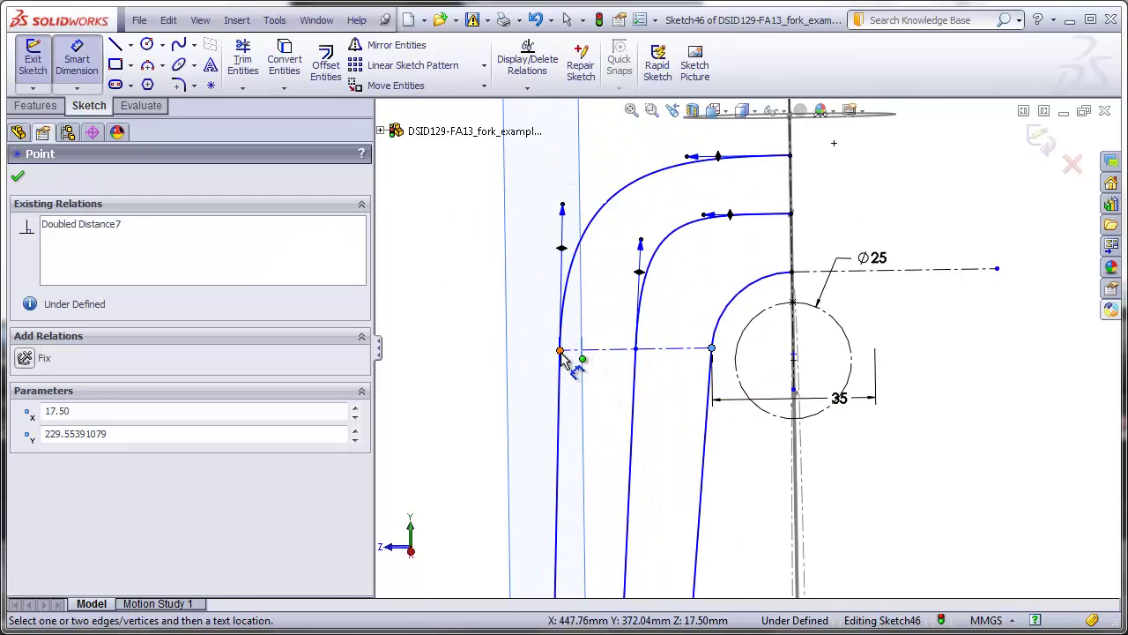
left_click(561, 351)
left_click(608, 407)
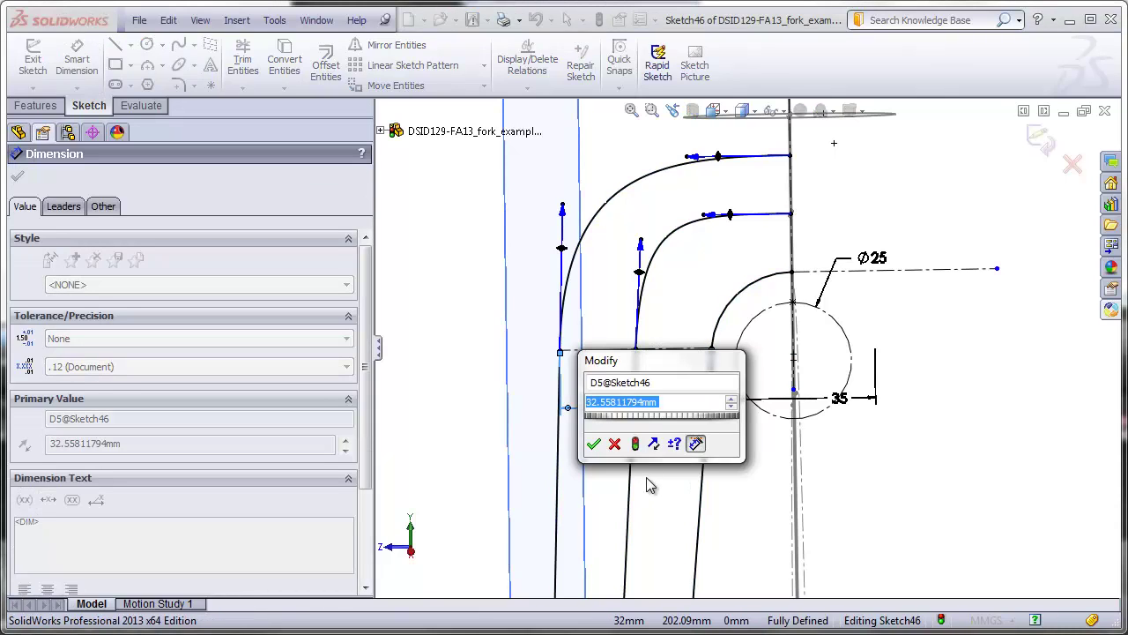
type("22")
key("Return")
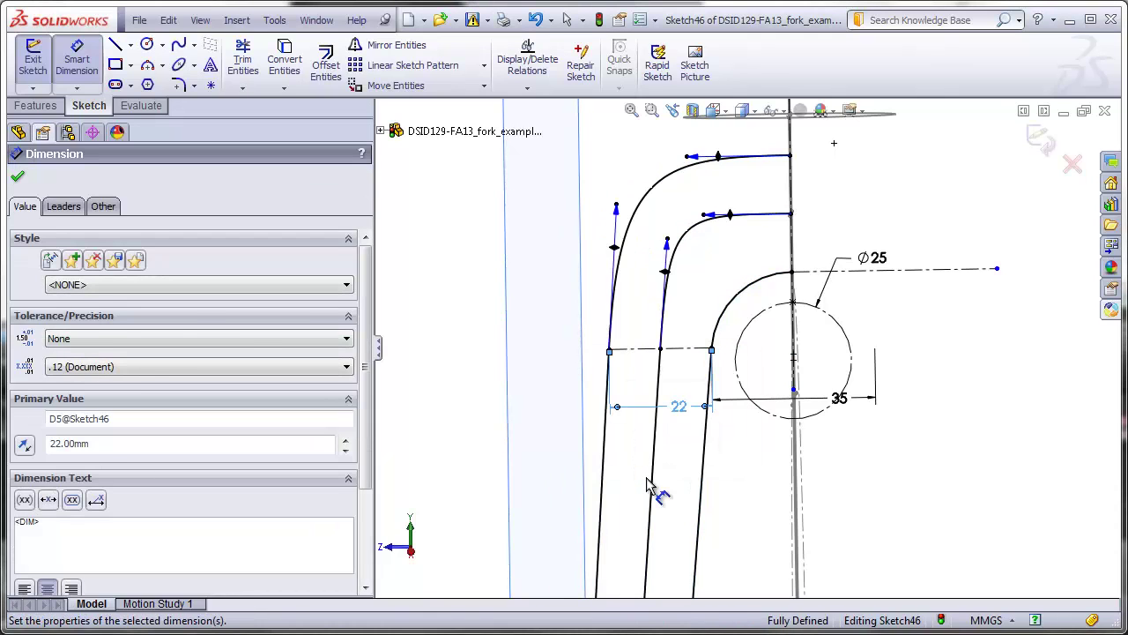
key("Escape")
Shorten both tangent handles of the middle crown spline and the lower handle of the outer spline to round the curves
scroll(732, 263, "down", 1)
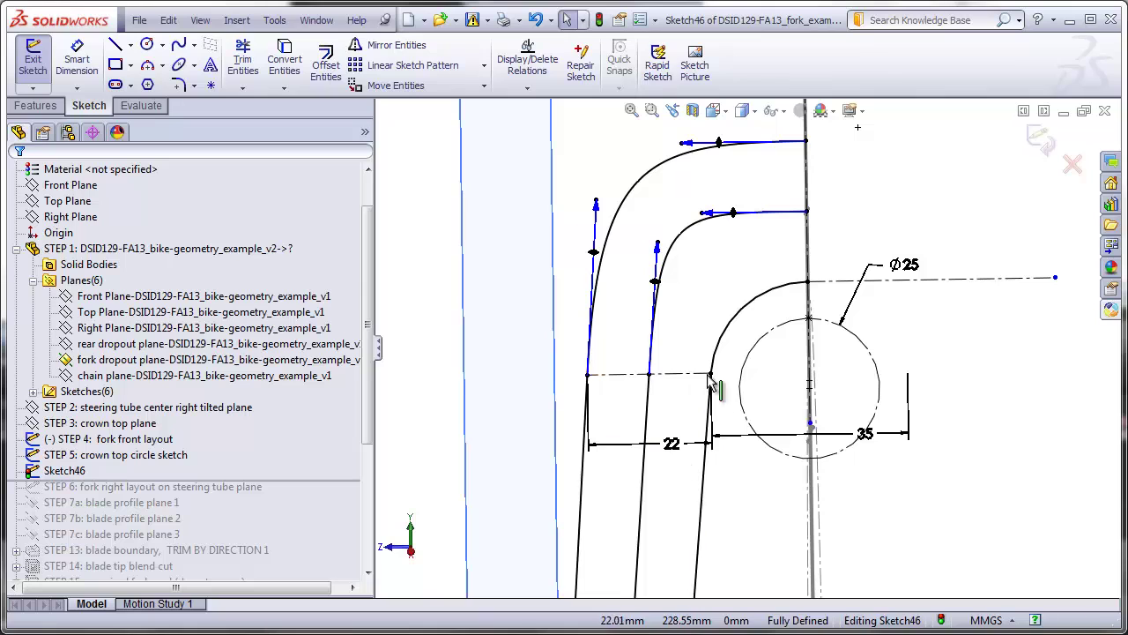
scroll(728, 246, "down", 1)
left_click_drag(703, 219, 785, 217)
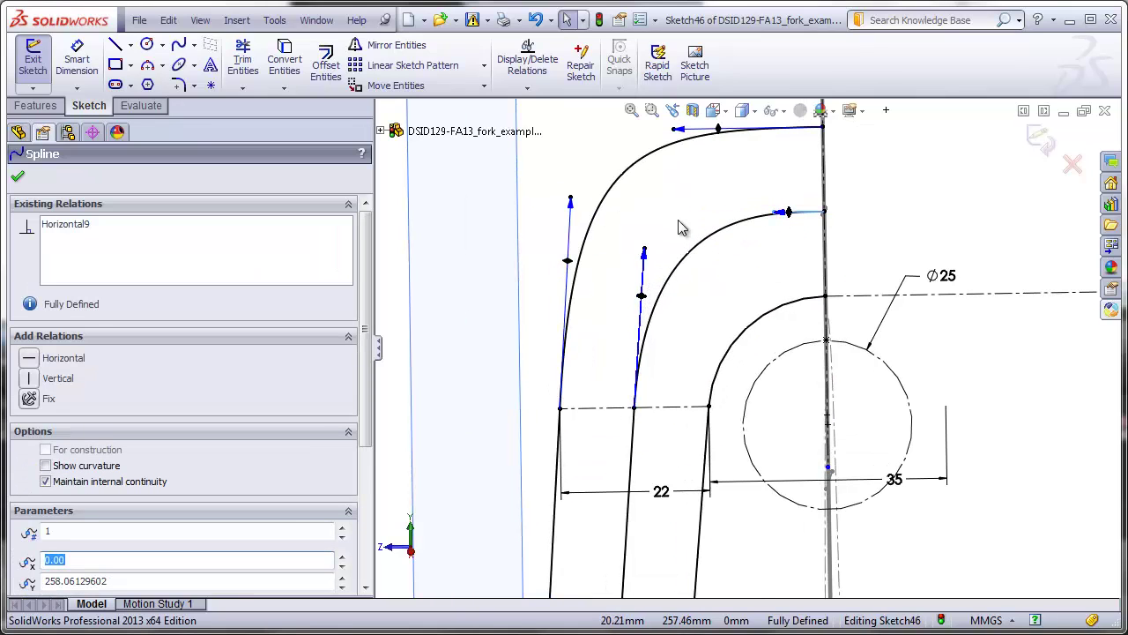
left_click_drag(644, 253, 642, 279)
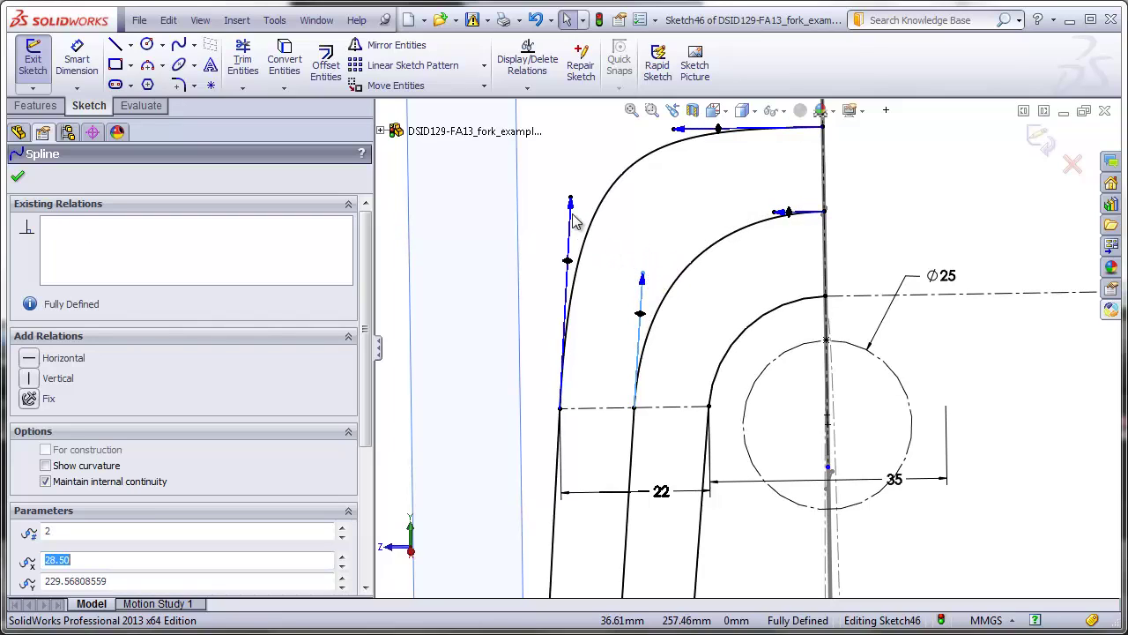
left_click(571, 200)
left_click_drag(571, 200, 566, 271)
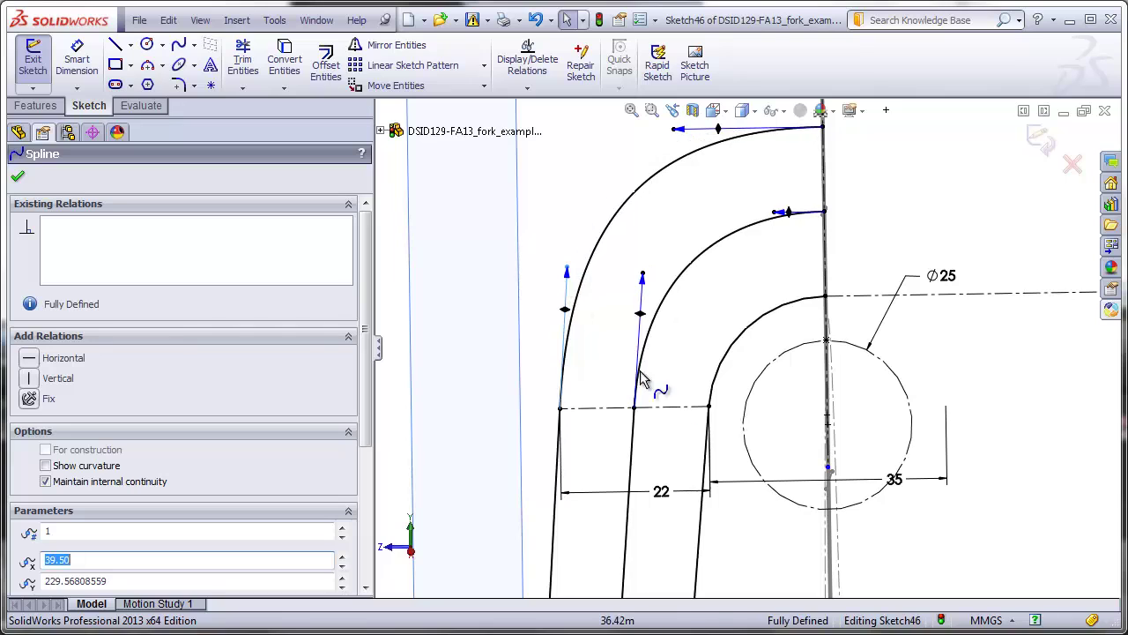
left_click(898, 543)
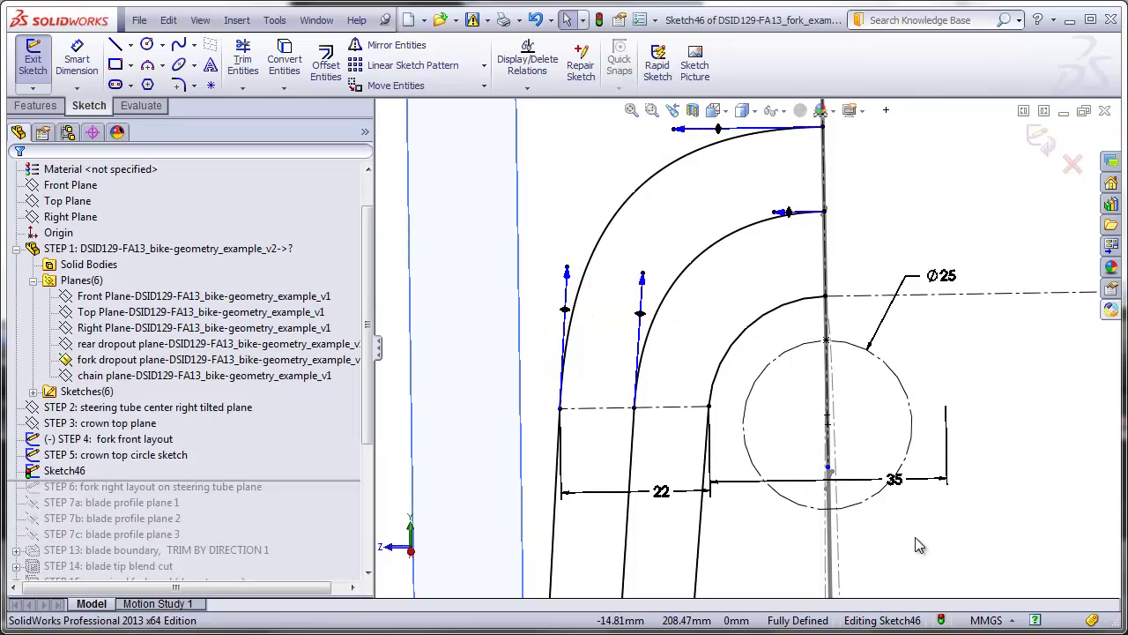
Draw two three-point arcs from the dropout rectangle's upper corners up to the inner and outer blade lines
mouse_move(862, 557)
middle_mouse_down()
mouse_move(818, 550)
mouse_move(748, 564)
middle_mouse_up()
scroll(747, 564, "down", 8)
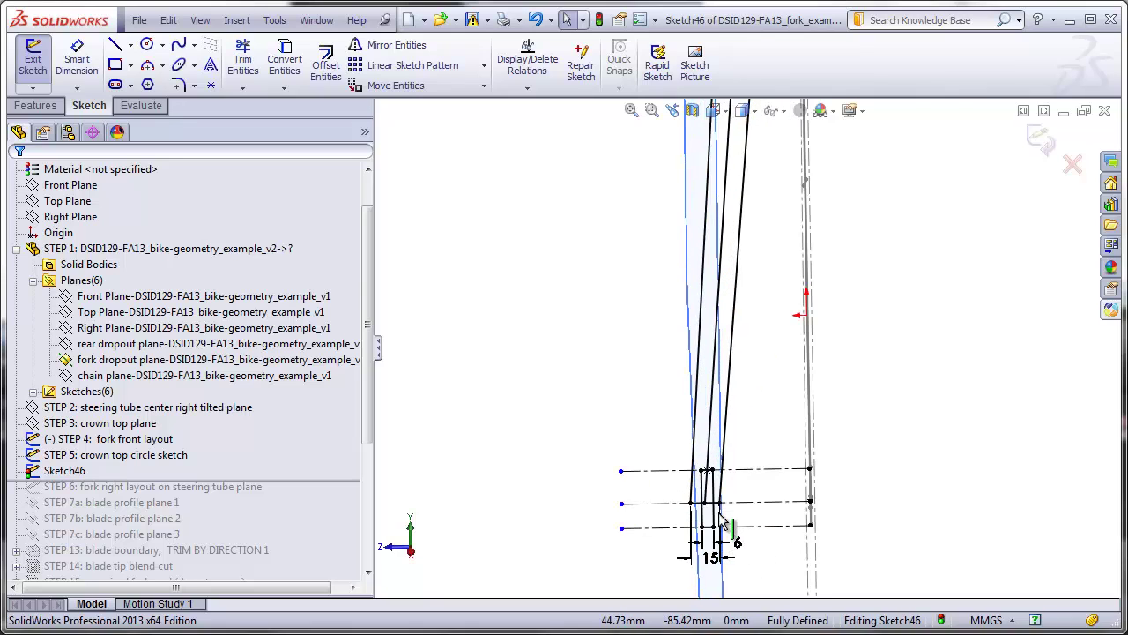
scroll(745, 363, "down", 2)
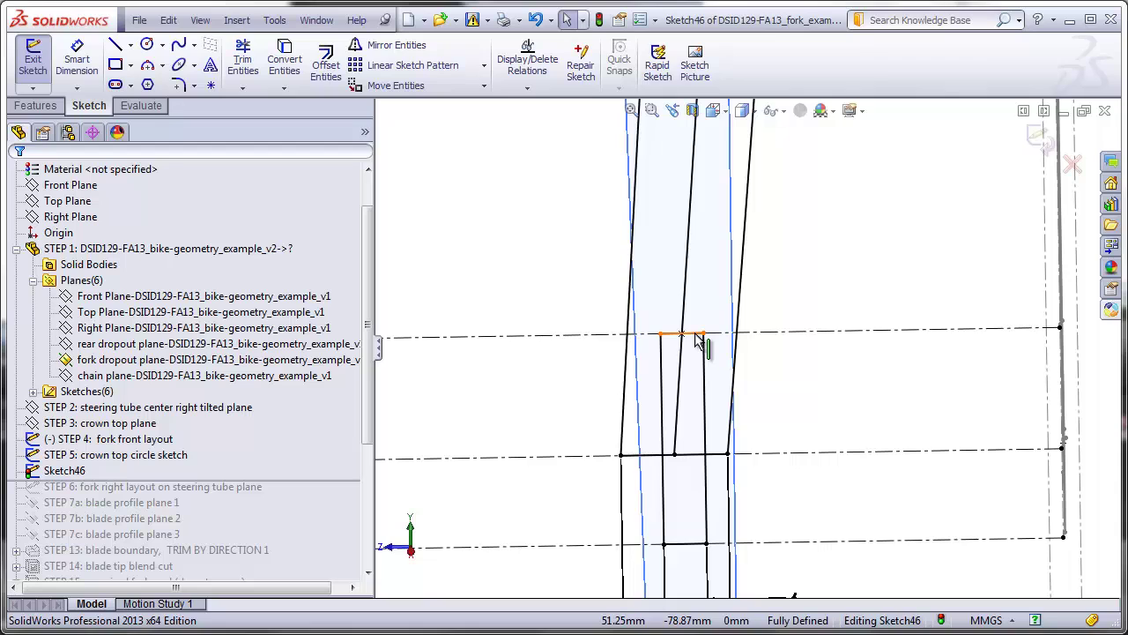
left_click(739, 248)
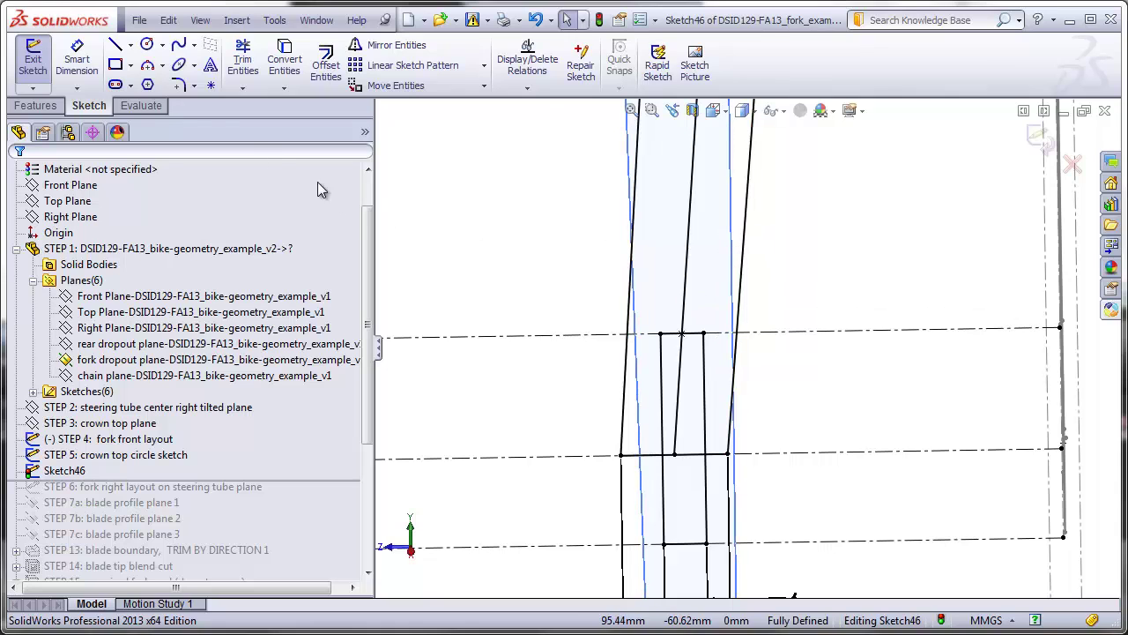
left_click(150, 67)
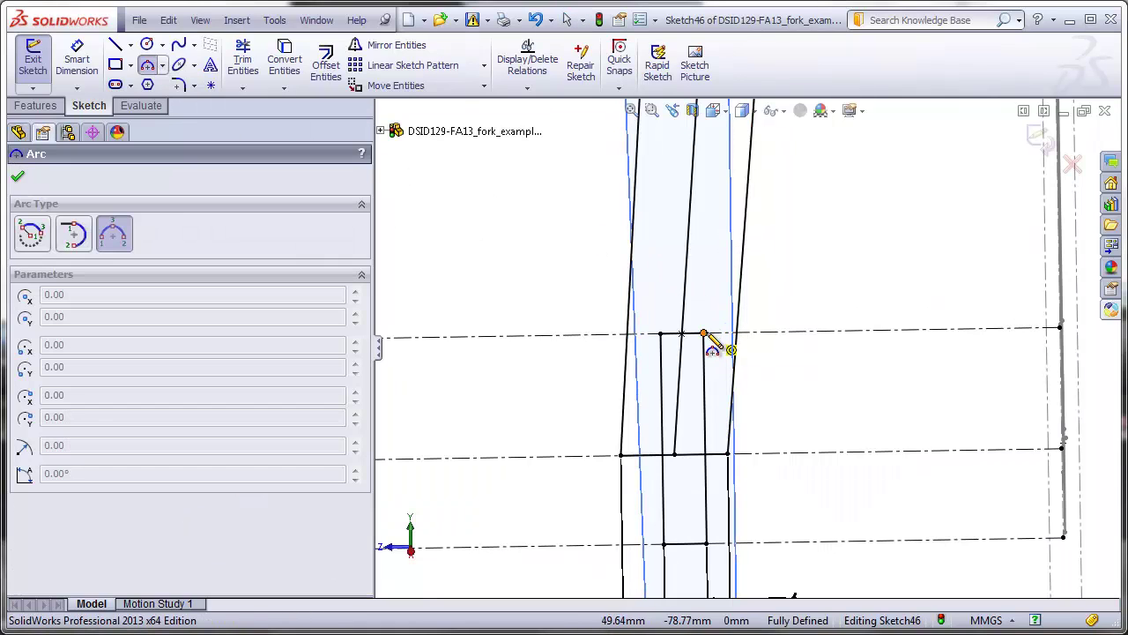
left_click(705, 335)
left_click(745, 227)
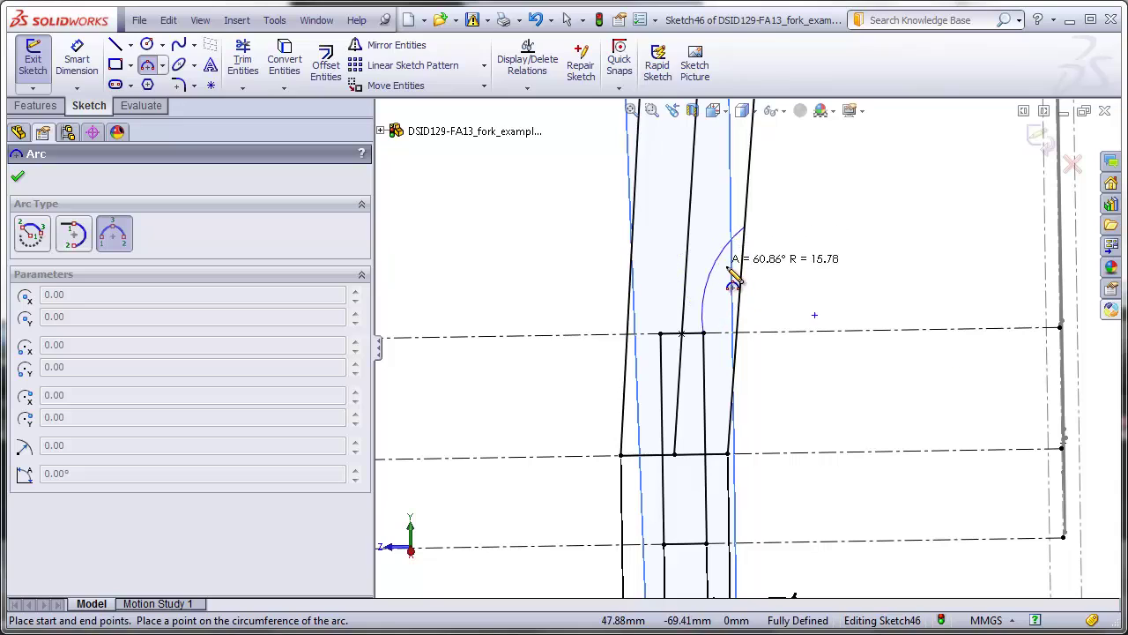
left_click(715, 272)
left_click(663, 334)
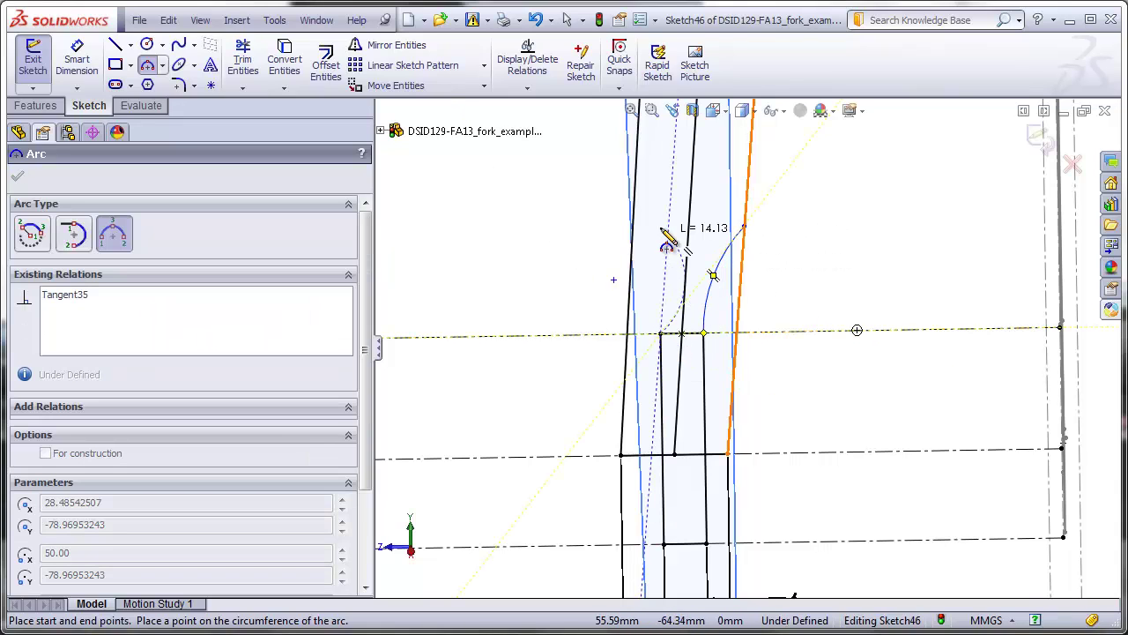
left_click(633, 212)
left_click(661, 272)
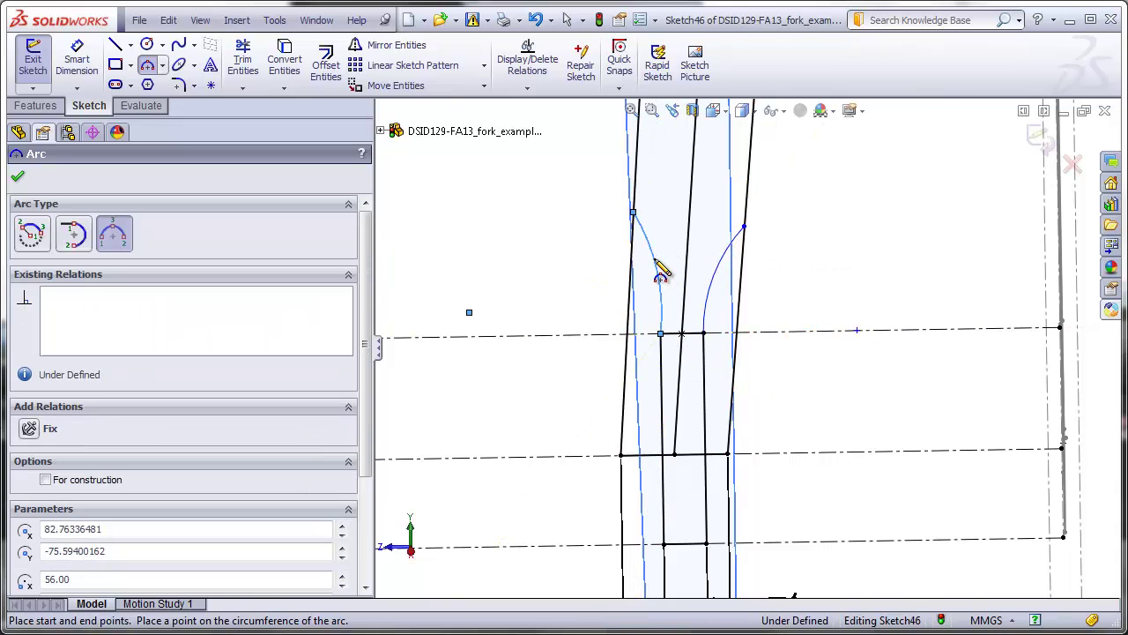
key("Escape")
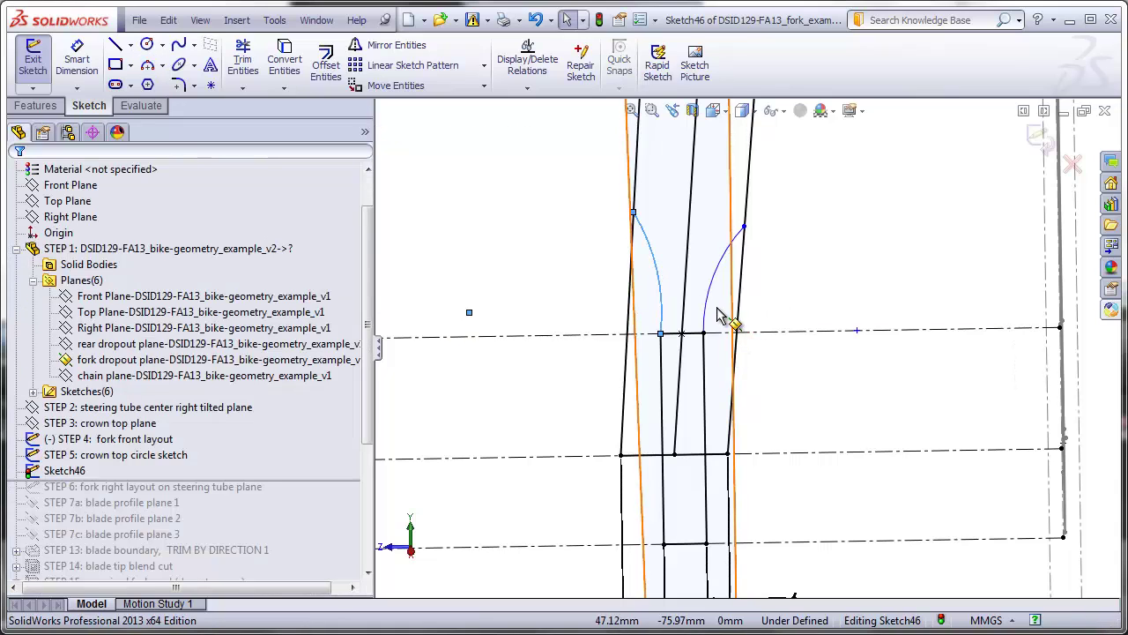
Check the inner arc's tangency to the rectangle's side and make the outer arc tangent to the rectangle's outer vertical side
left_click(708, 366)
left_click(706, 310, "ctrl")
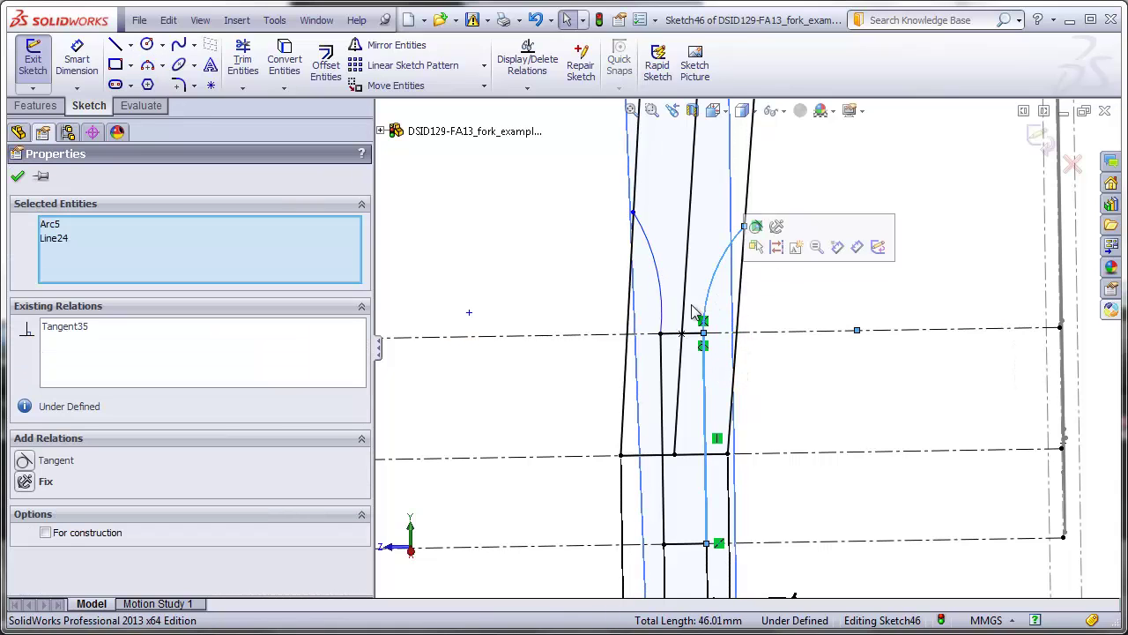
left_click(476, 300)
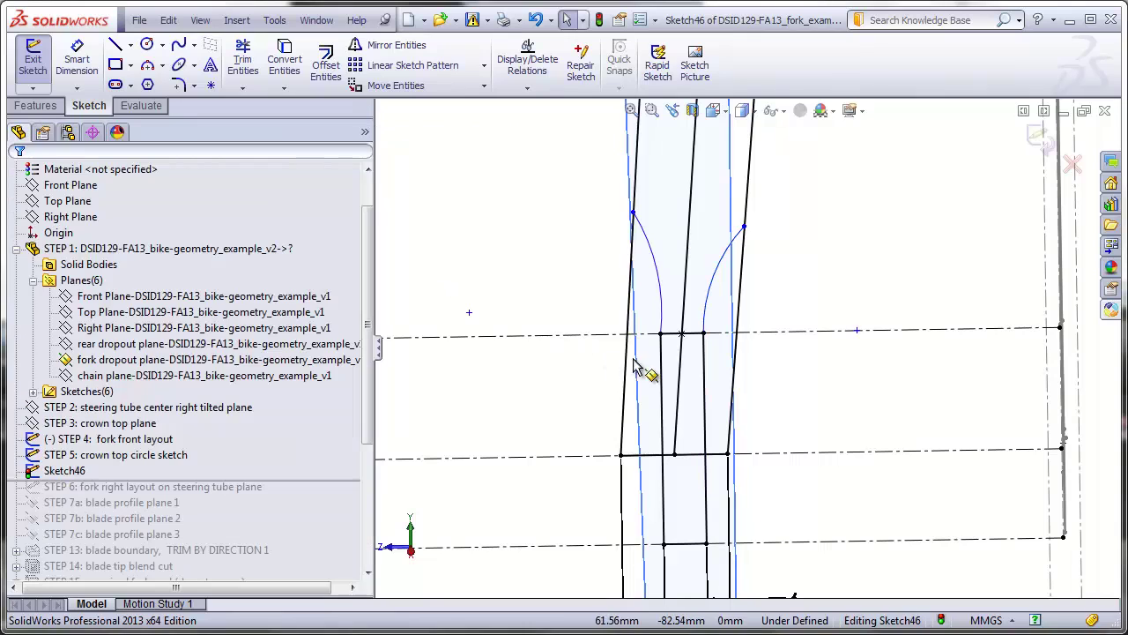
left_click(663, 370)
left_click(662, 296, "ctrl")
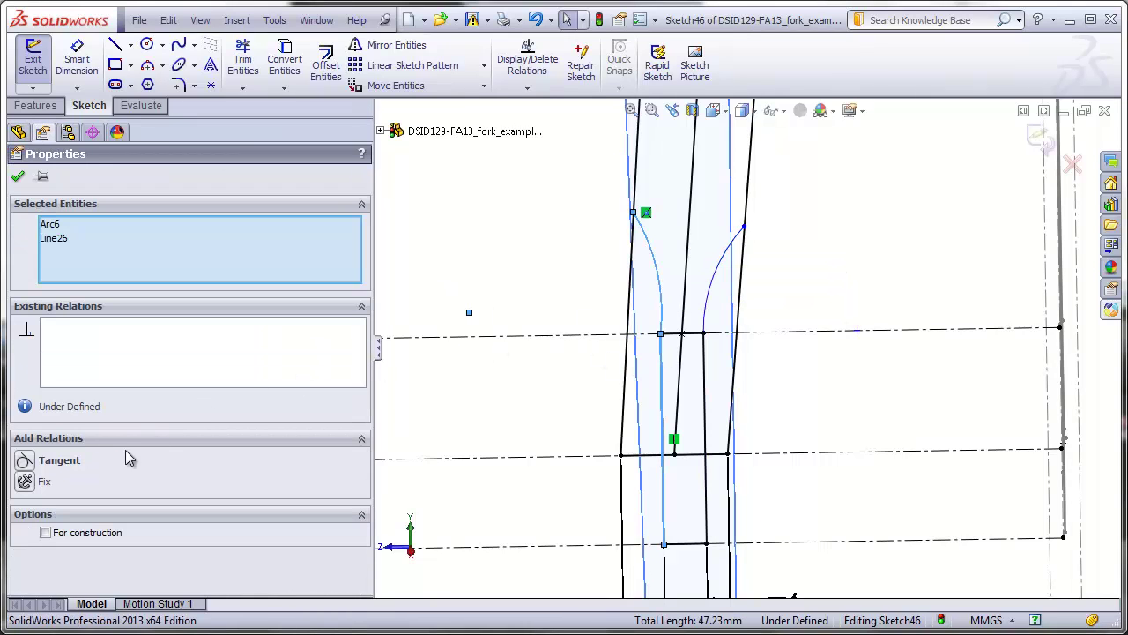
left_click(24, 461)
left_click(805, 302)
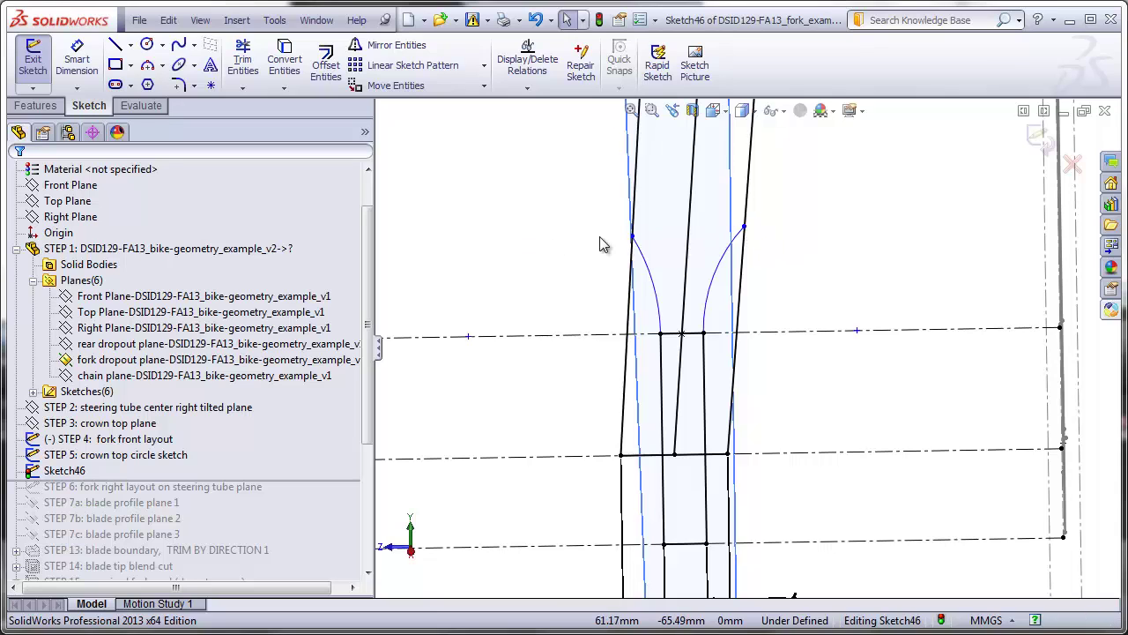
Add a horizontal relation between the upper endpoints of the two arcs
left_click(747, 227)
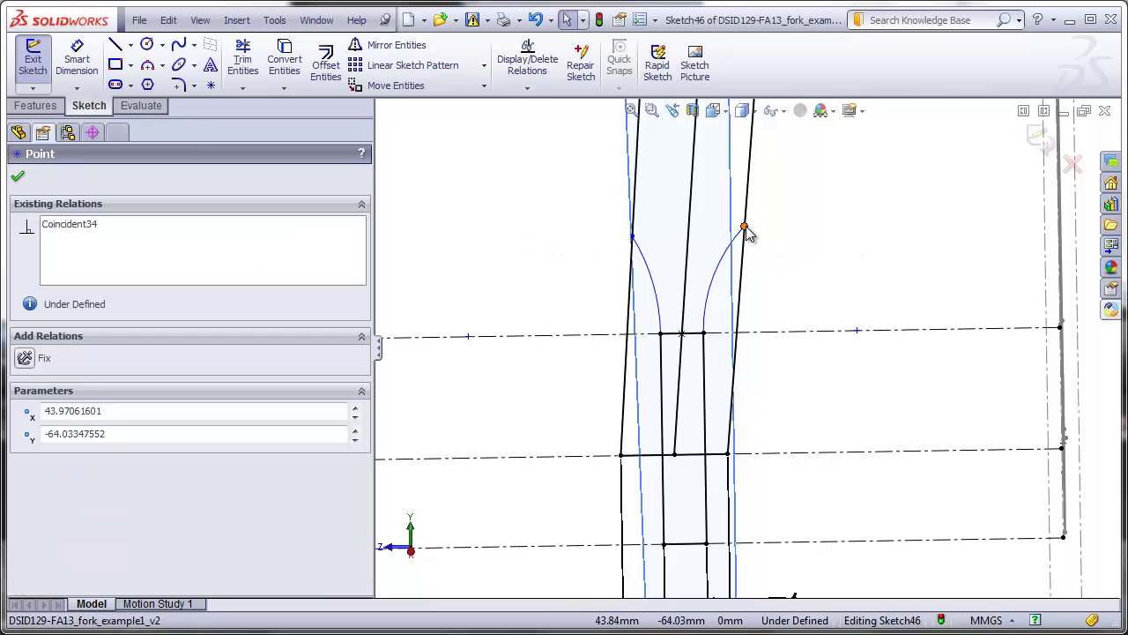
left_click(632, 238, "ctrl")
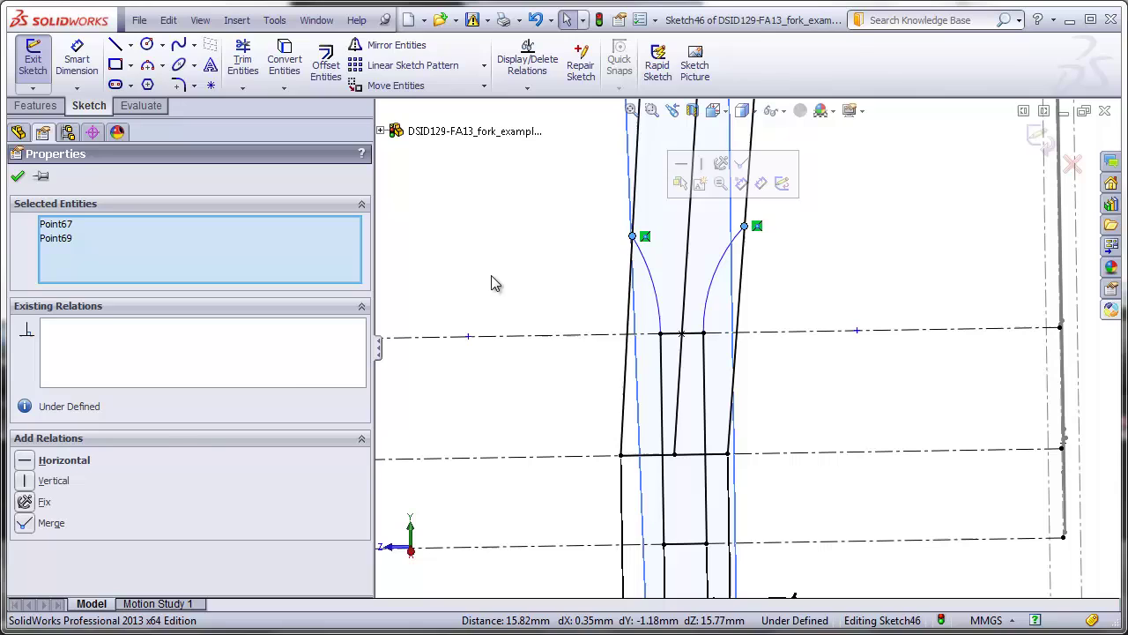
left_click(24, 460)
left_click(818, 303)
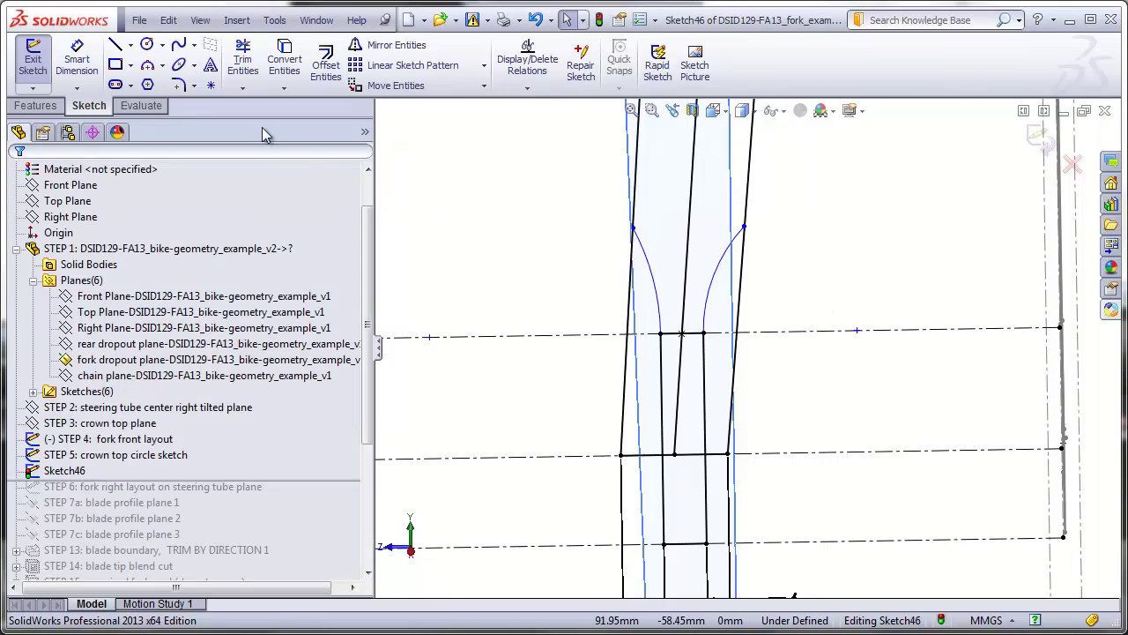
Dimension the inner arc's upper endpoint at 10 mm above the construction line through the dropout rectangle's upper edge
left_click(76, 62)
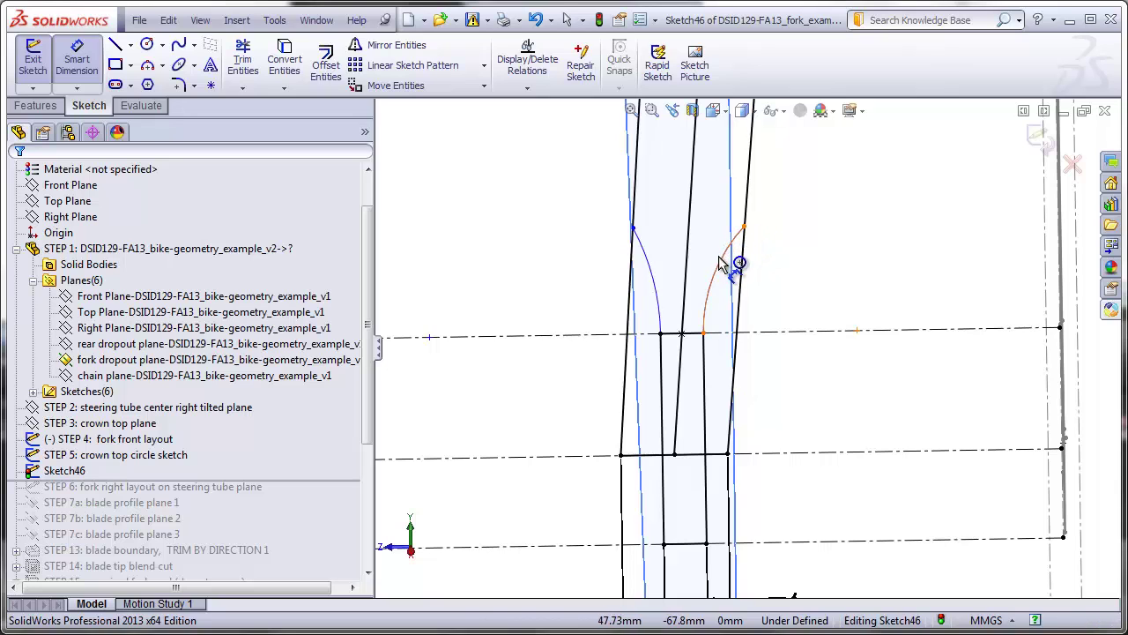
left_click(798, 332)
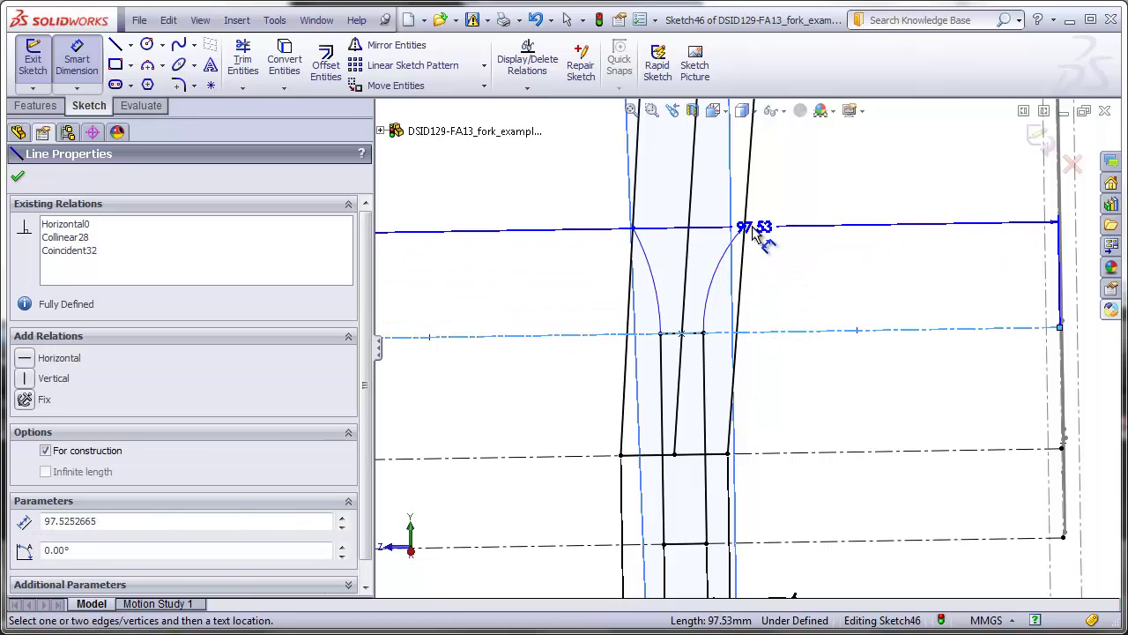
left_click(747, 227)
left_click(800, 274)
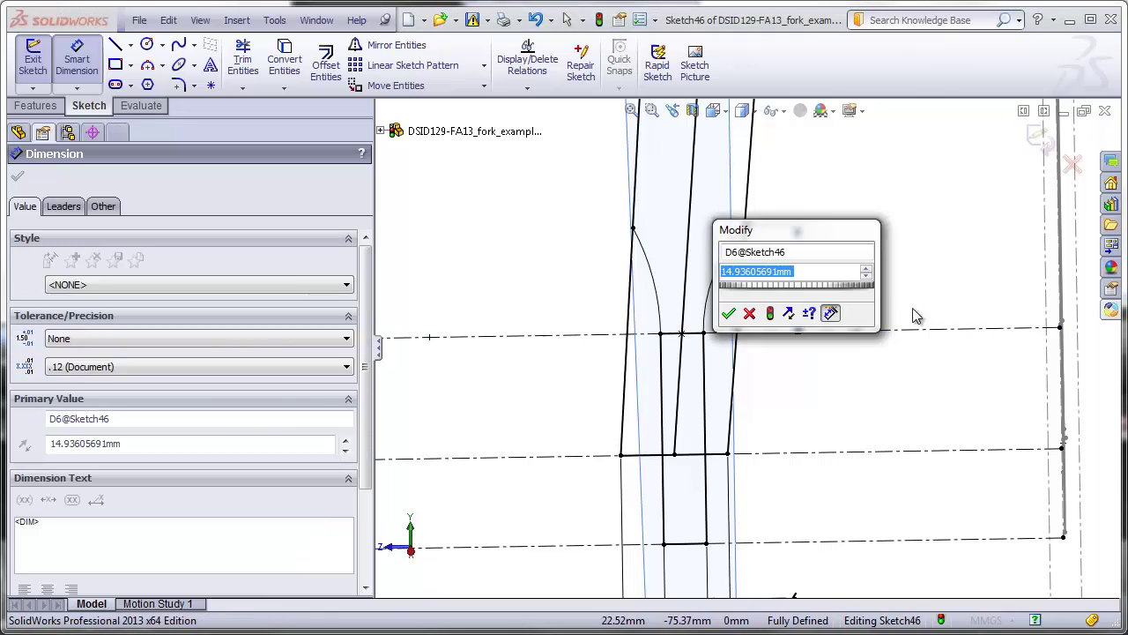
type("10")
key("Return")
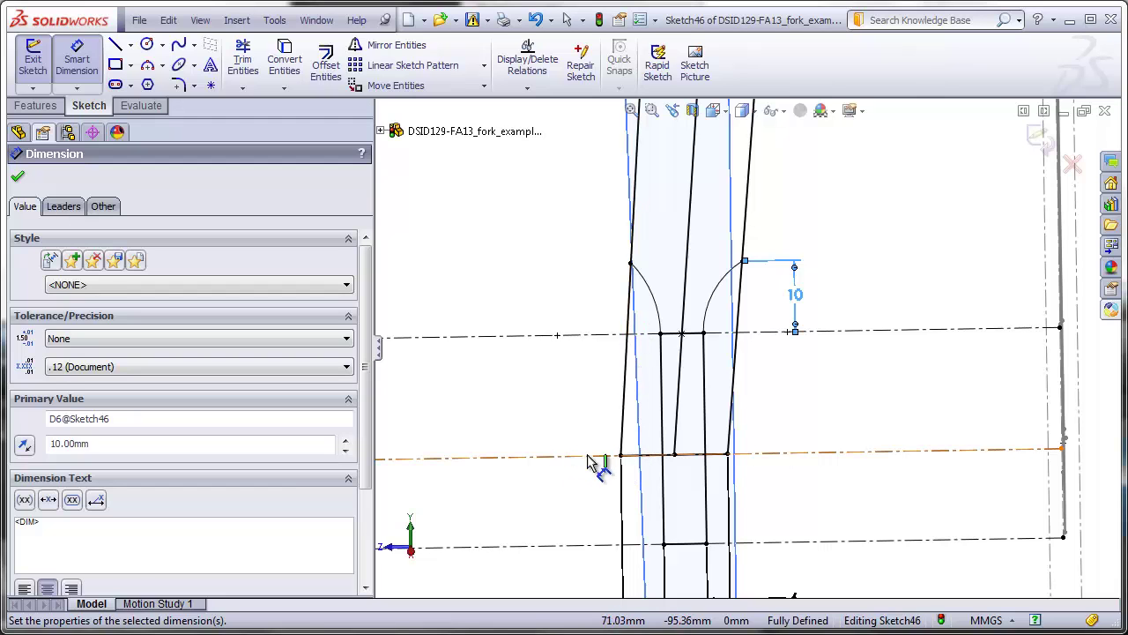
scroll(811, 441, "up", 3)
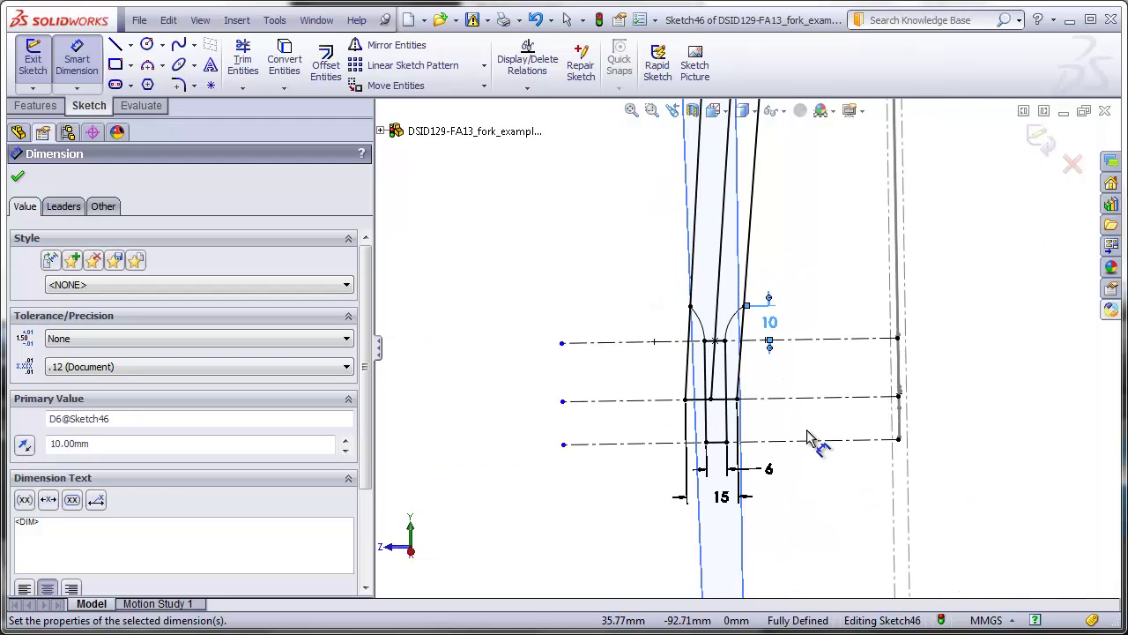
mouse_move(811, 441)
middle_mouse_down()
mouse_move(912, 433)
mouse_move(866, 439)
middle_mouse_up()
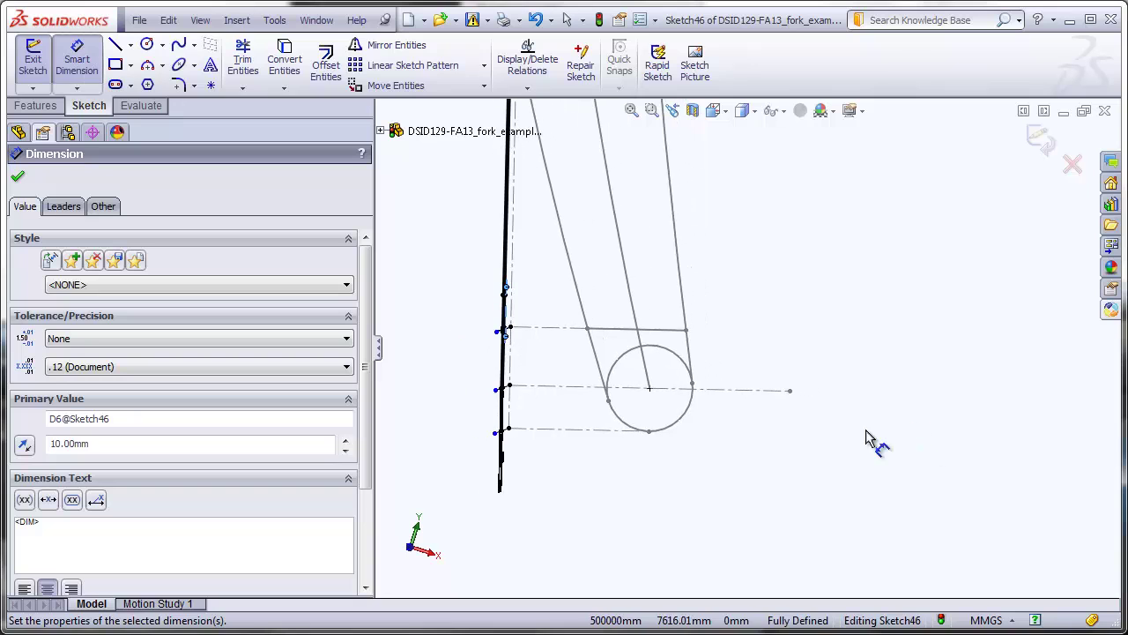
middle_click_drag(670, 388, 567, 285)
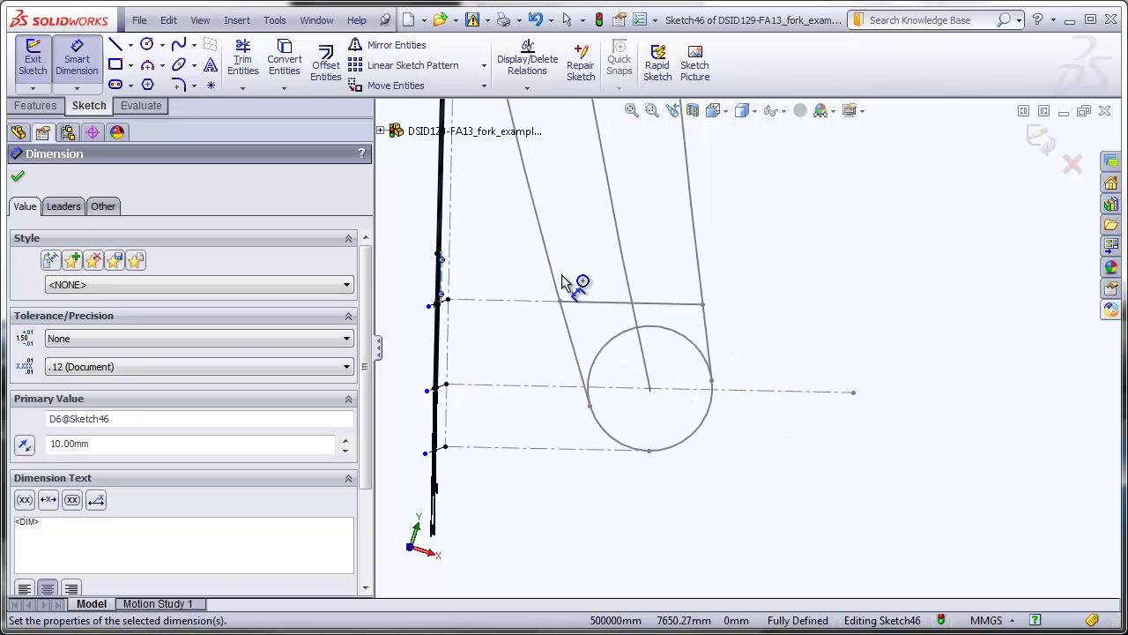
Examine the dropout end of the right layout in the tilted right view and its construction lines' alignment with the front layout
key("ctrl+8")
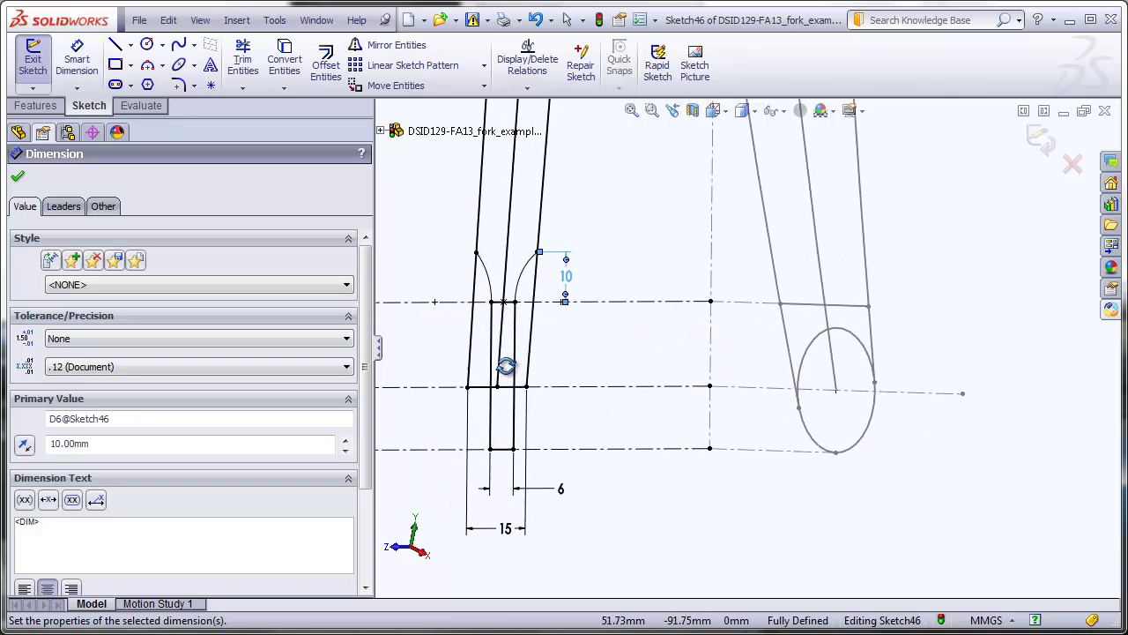
scroll(745, 317, "down", 3)
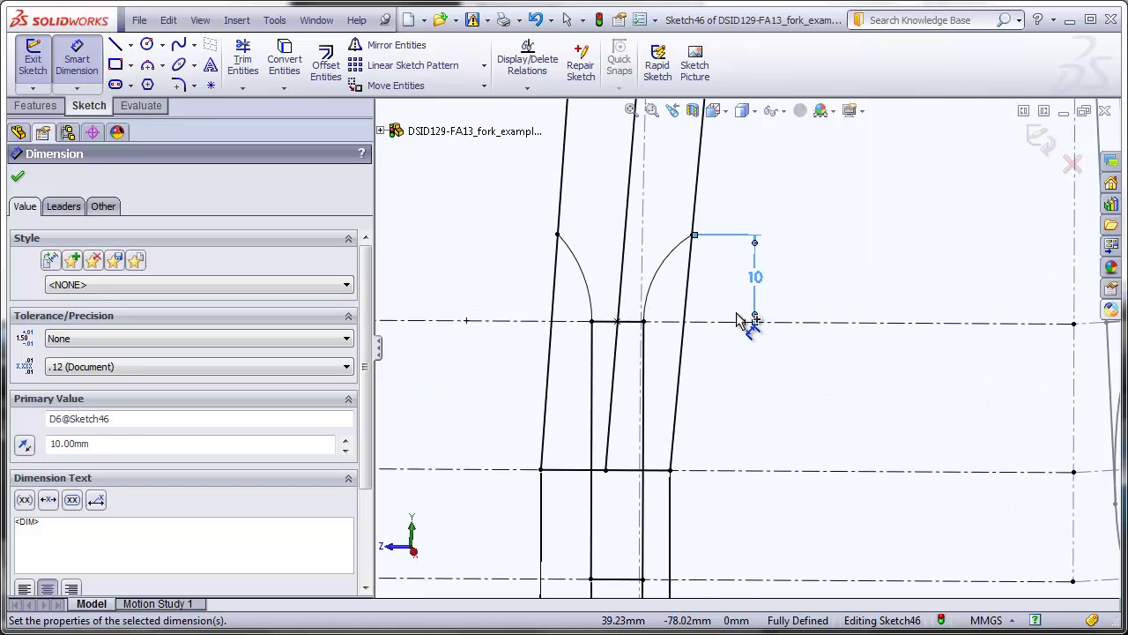
scroll(739, 326, "up", 1)
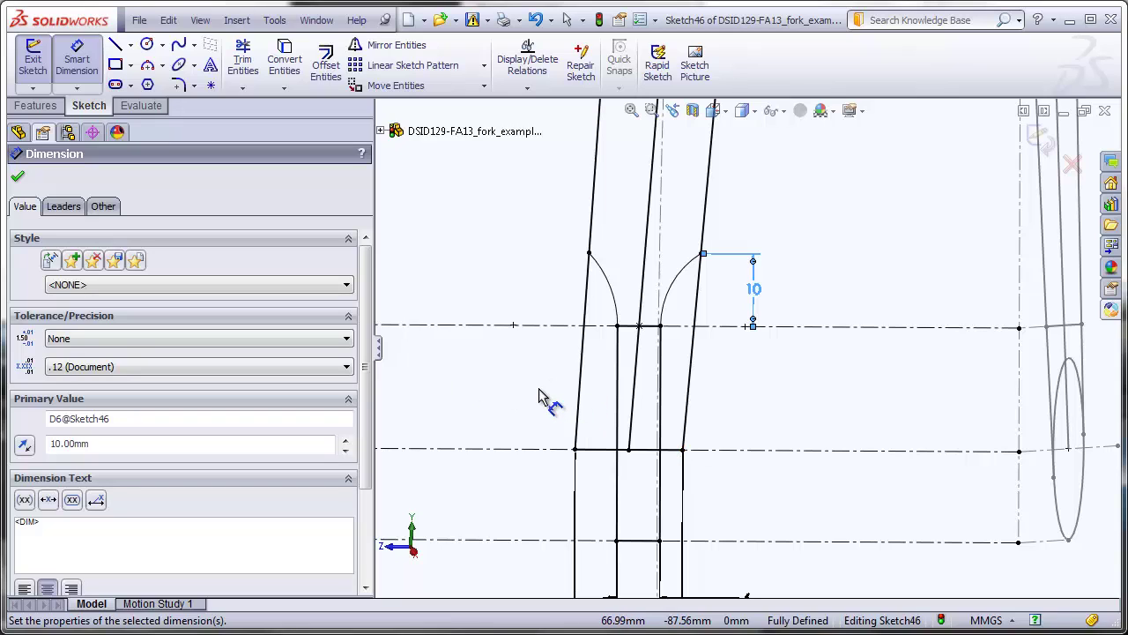
key("space")
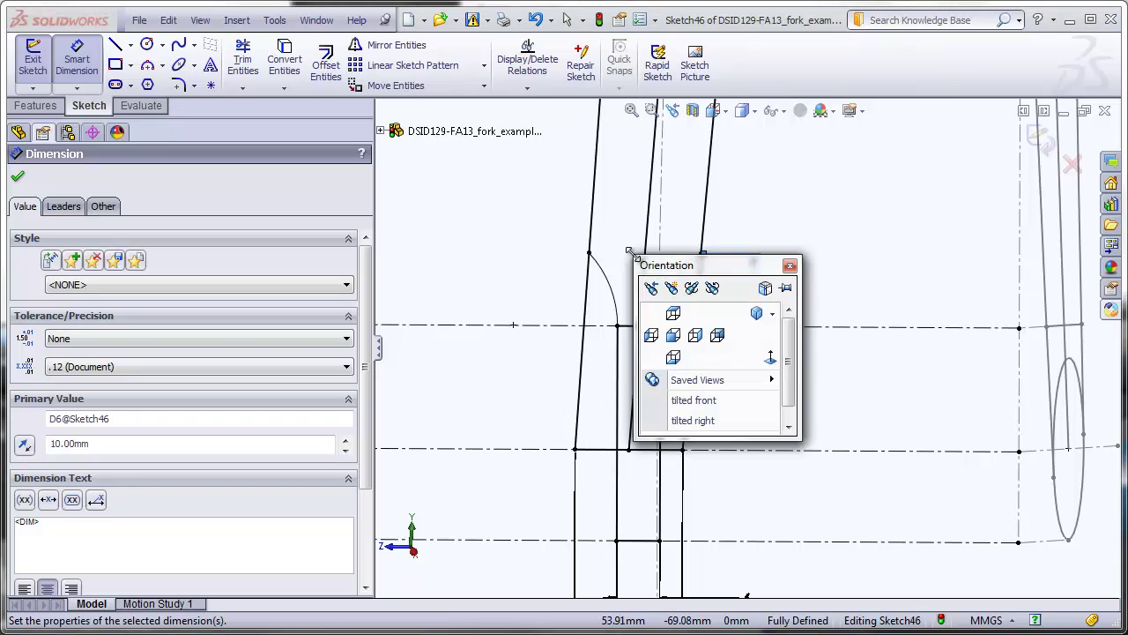
double_click(694, 420)
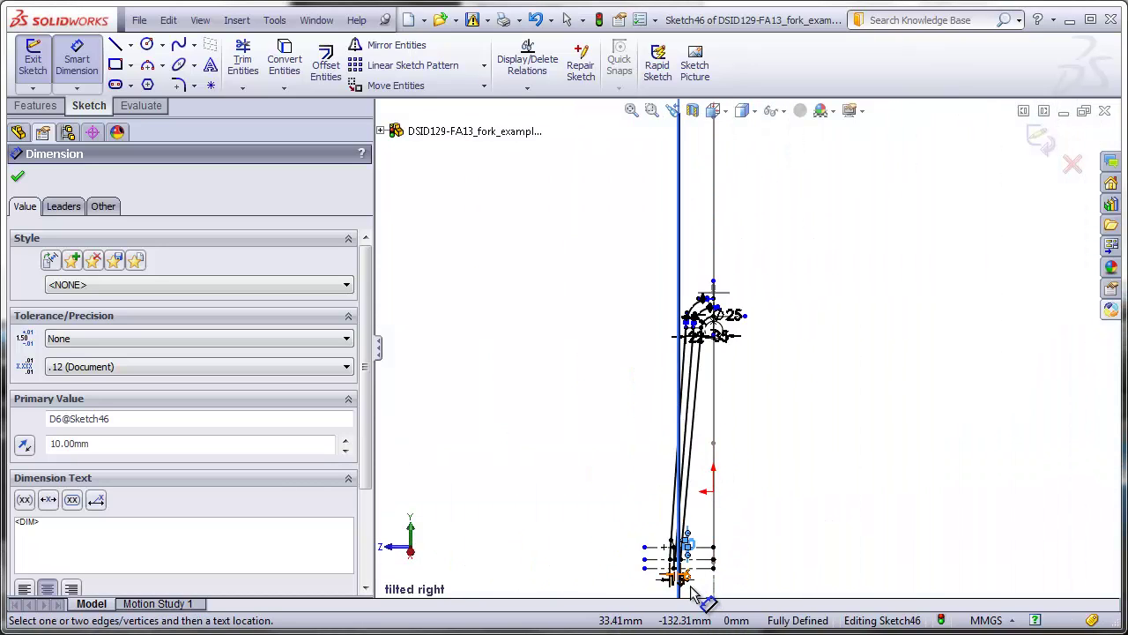
scroll(692, 596, "down", 3)
scroll(716, 534, "down", 5)
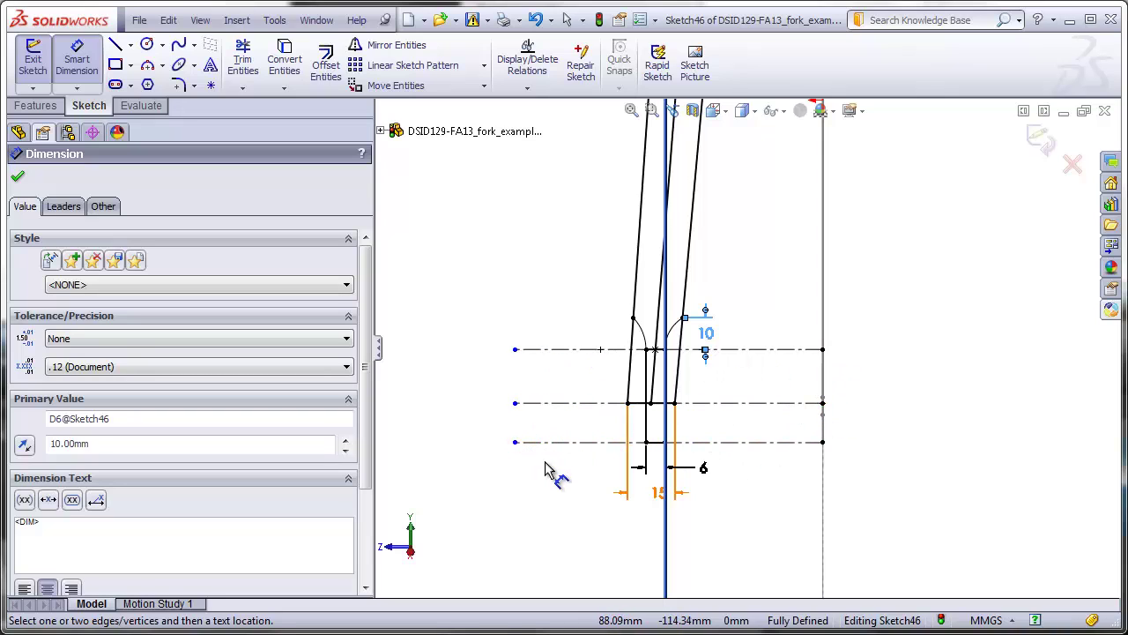
scroll(617, 379, "down", 3)
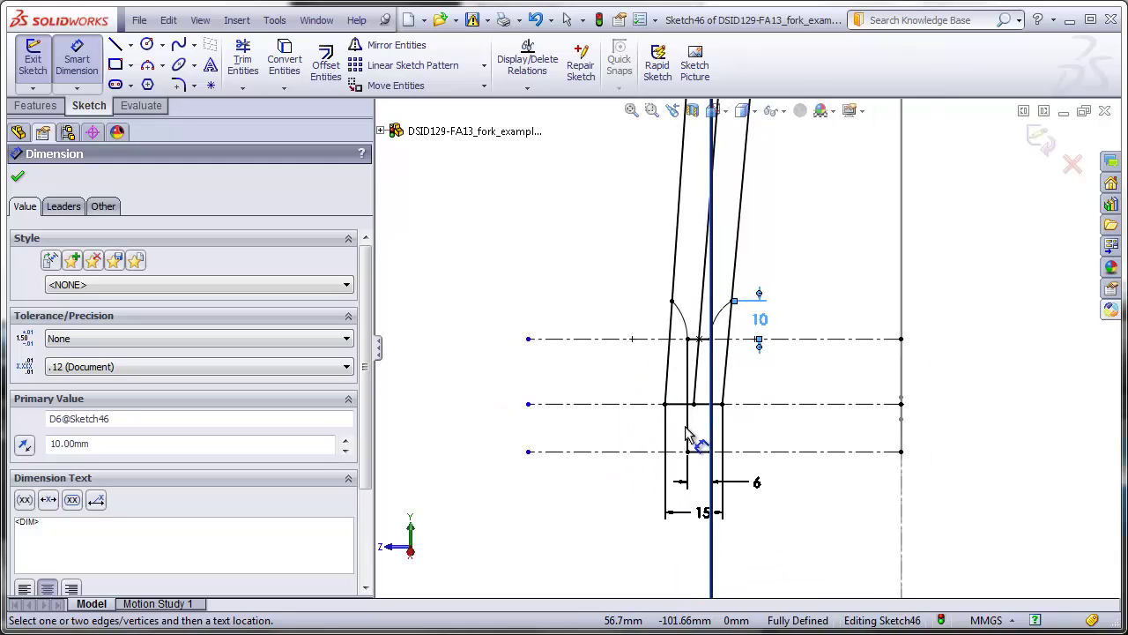
key("ctrl+Left")
key("ctrl+Left")
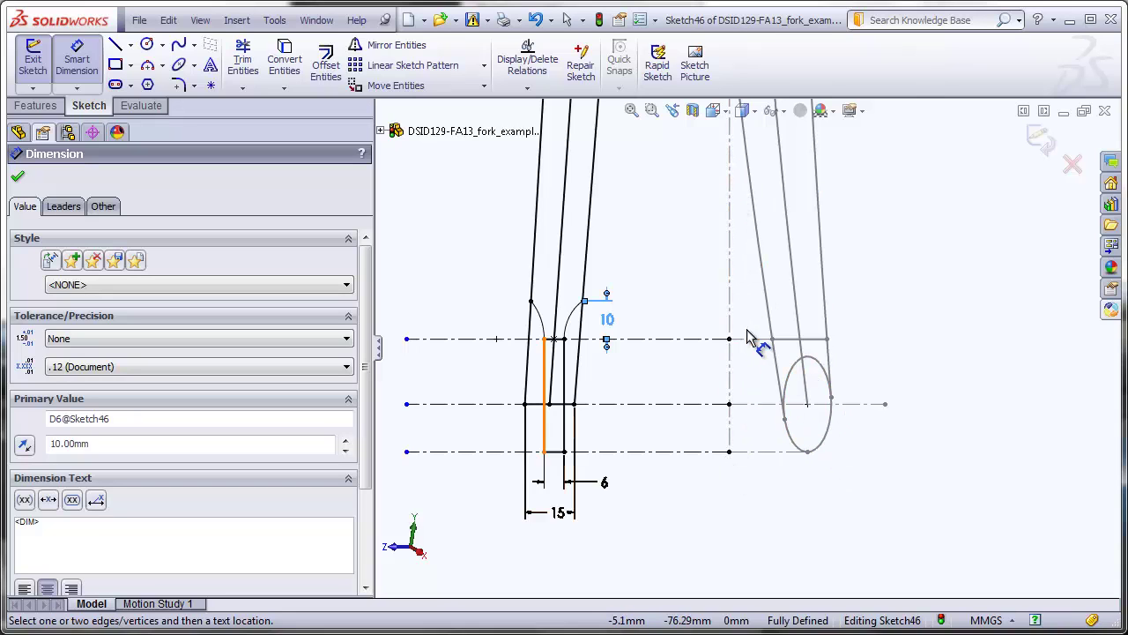
mouse_move(760, 342)
middle_mouse_down()
mouse_move(802, 327)
mouse_move(758, 329)
mouse_move(750, 297)
middle_mouse_up()
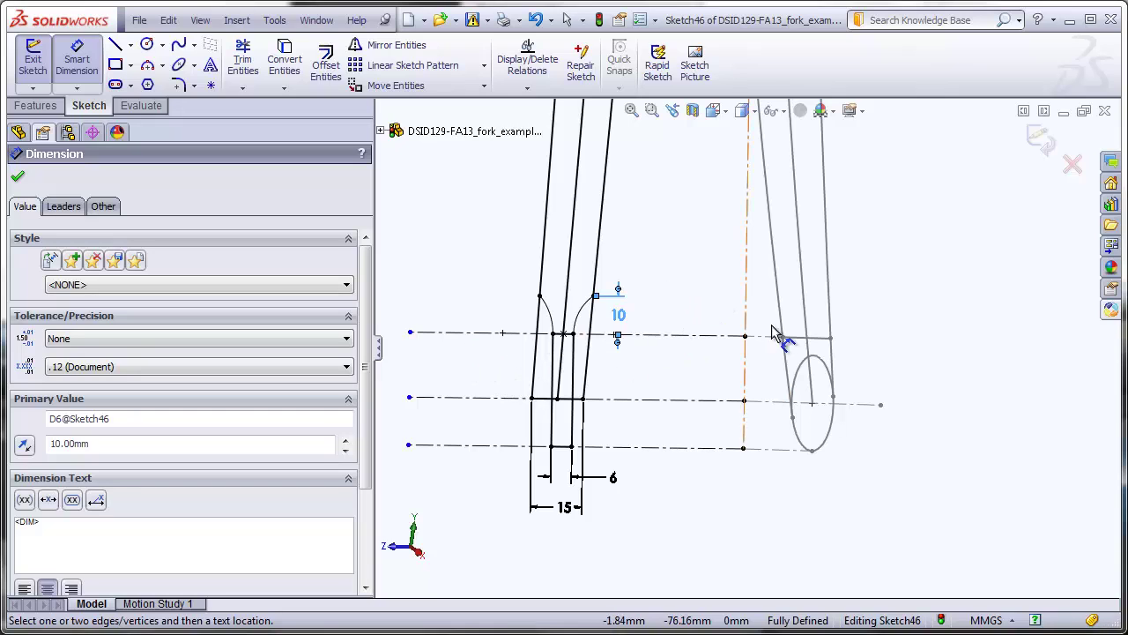
mouse_move(760, 404)
middle_mouse_down()
mouse_move(743, 396)
mouse_move(751, 405)
middle_mouse_up()
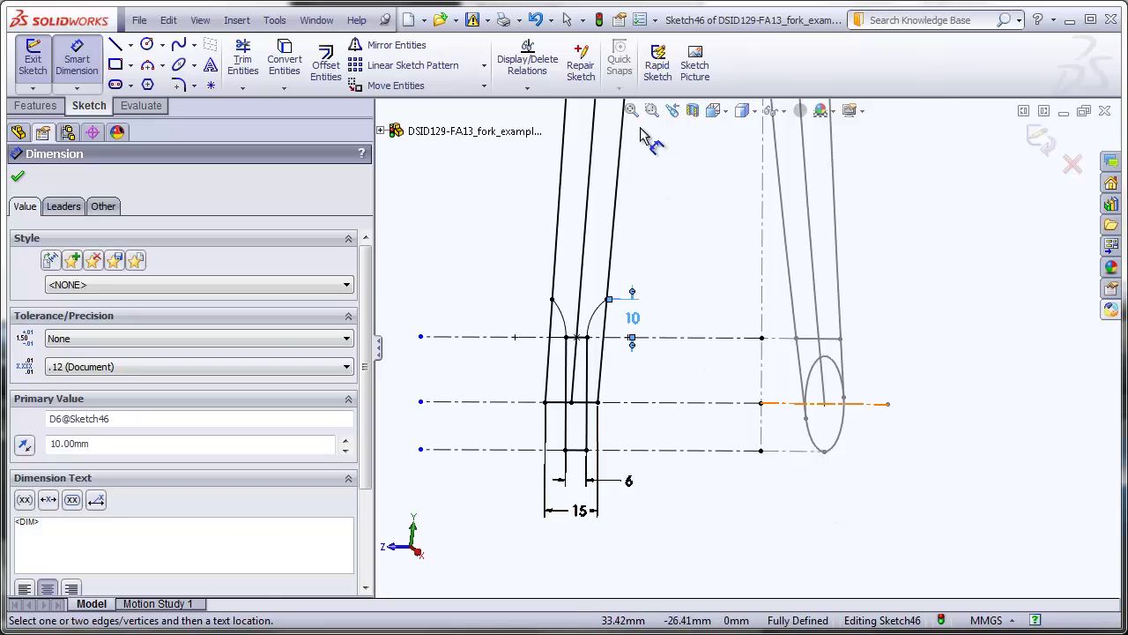
Examine the crown curves at the upper end of the fork right layout and their endpoints on the steering tube centerline
key("ctrl+7")
scroll(797, 368, "down", 3)
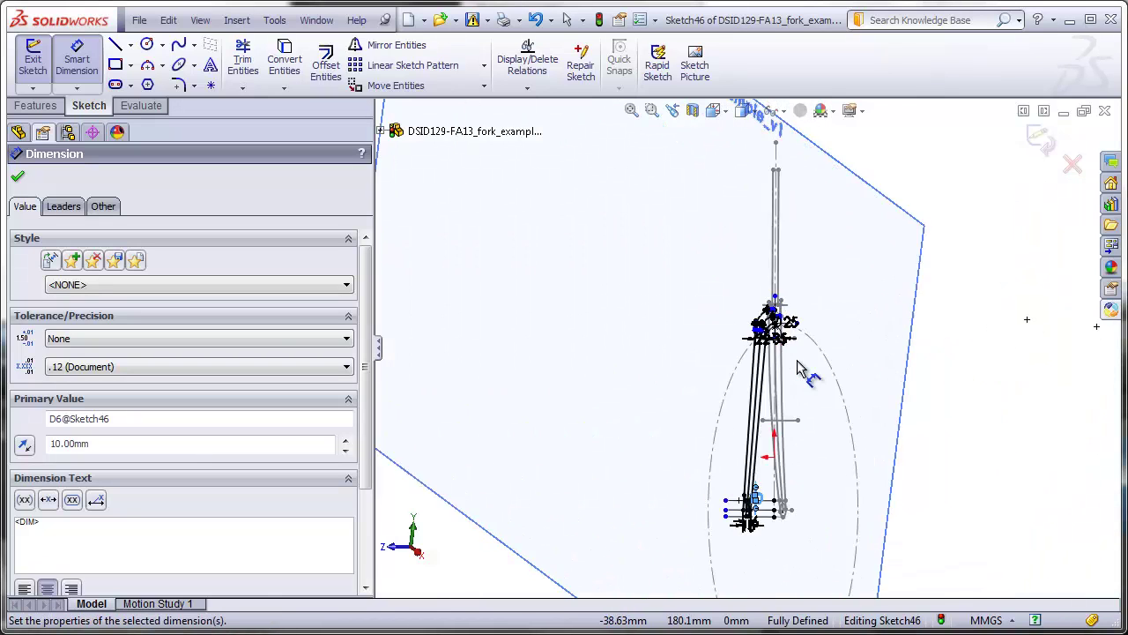
key("ctrl+8")
scroll(775, 264, "down", 6)
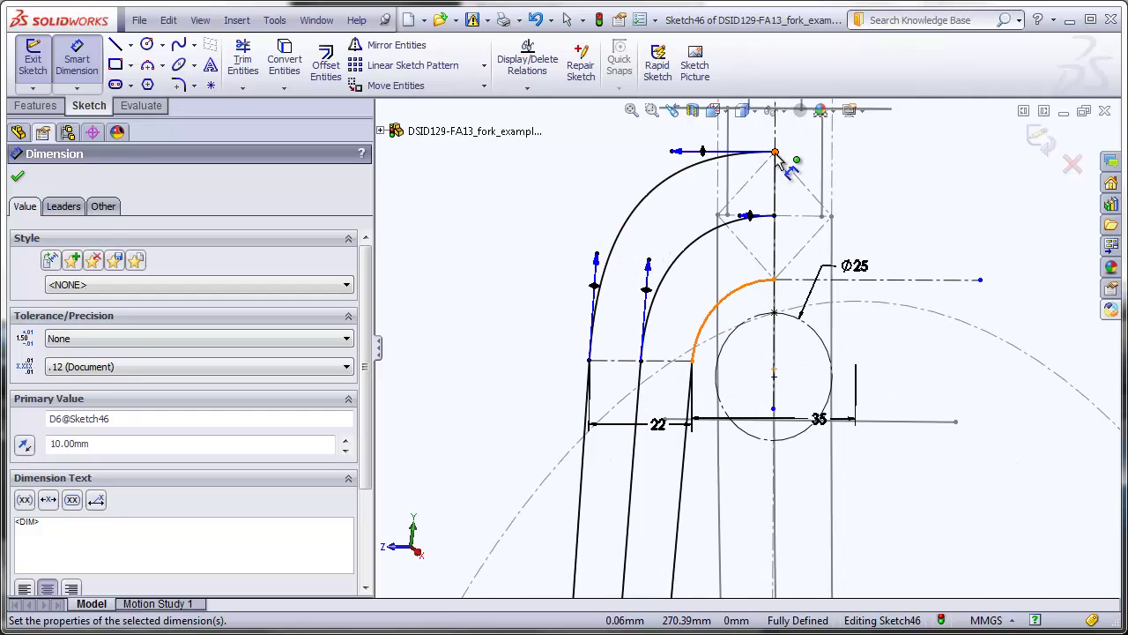
left_click(764, 289)
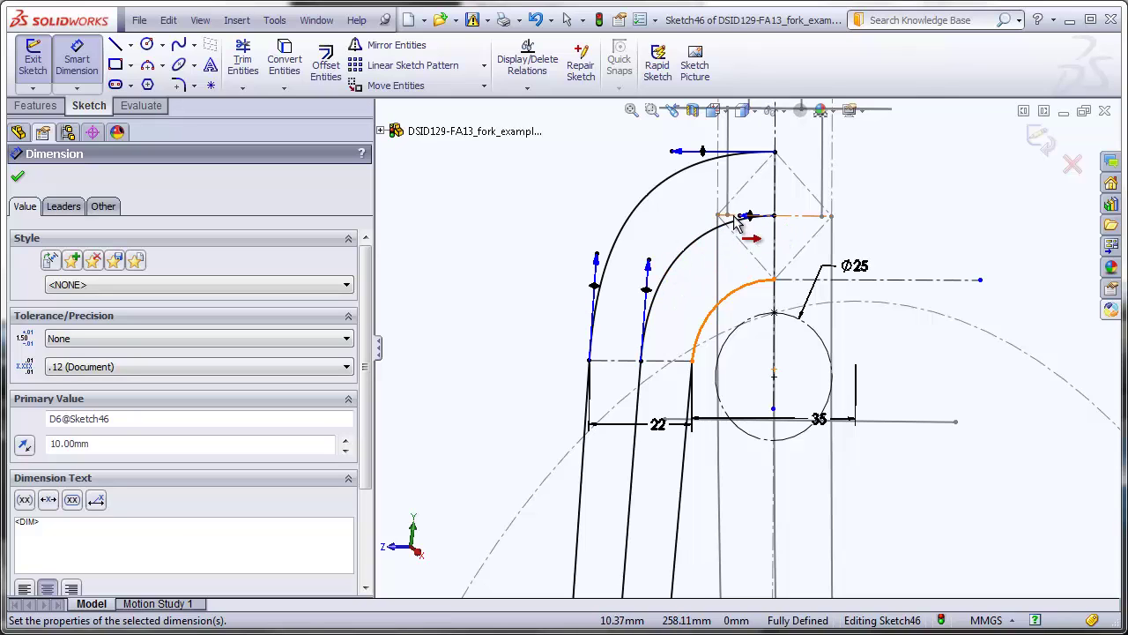
scroll(786, 234, "down", 2)
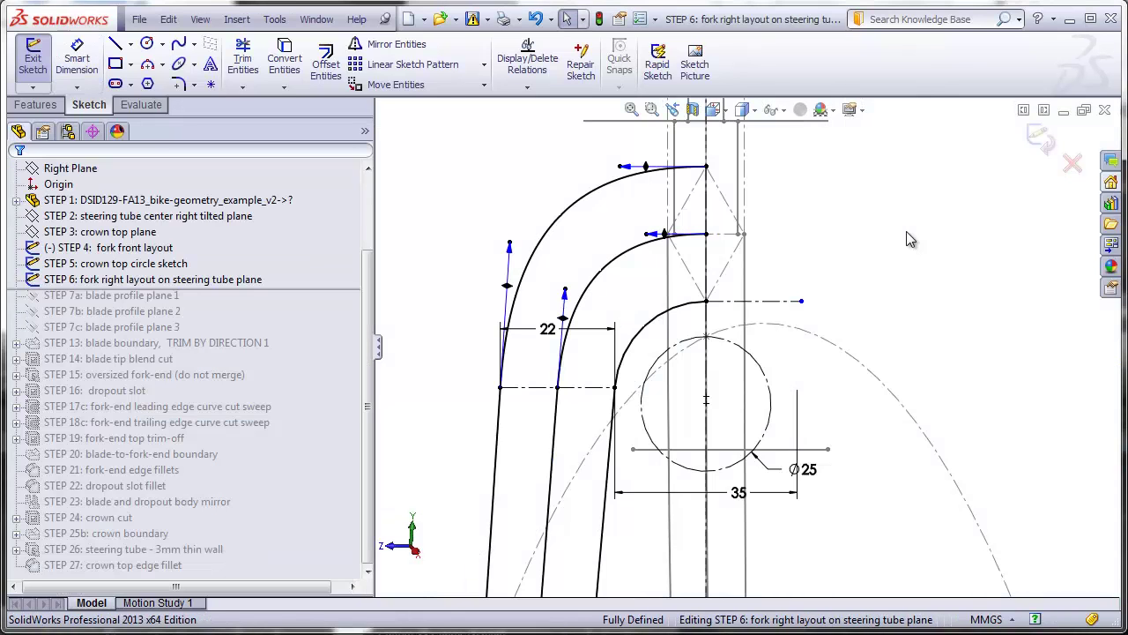
Exit the fork right layout sketch and review both fork layouts together from the saved front tilted view around to the side
left_click(1042, 139)
key("space")
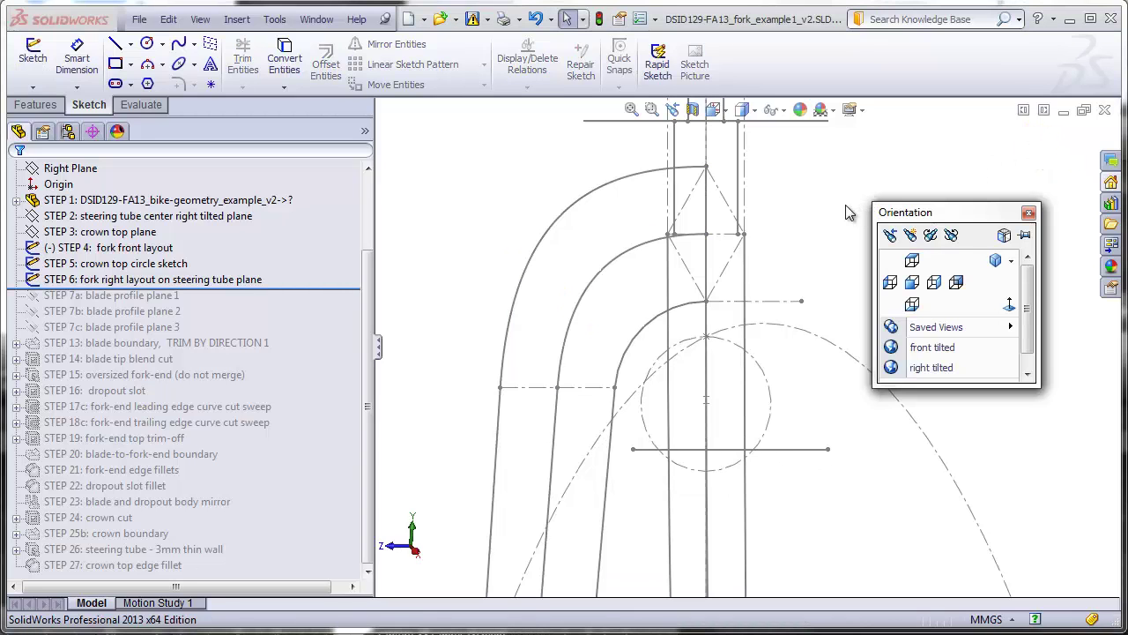
left_click(922, 347)
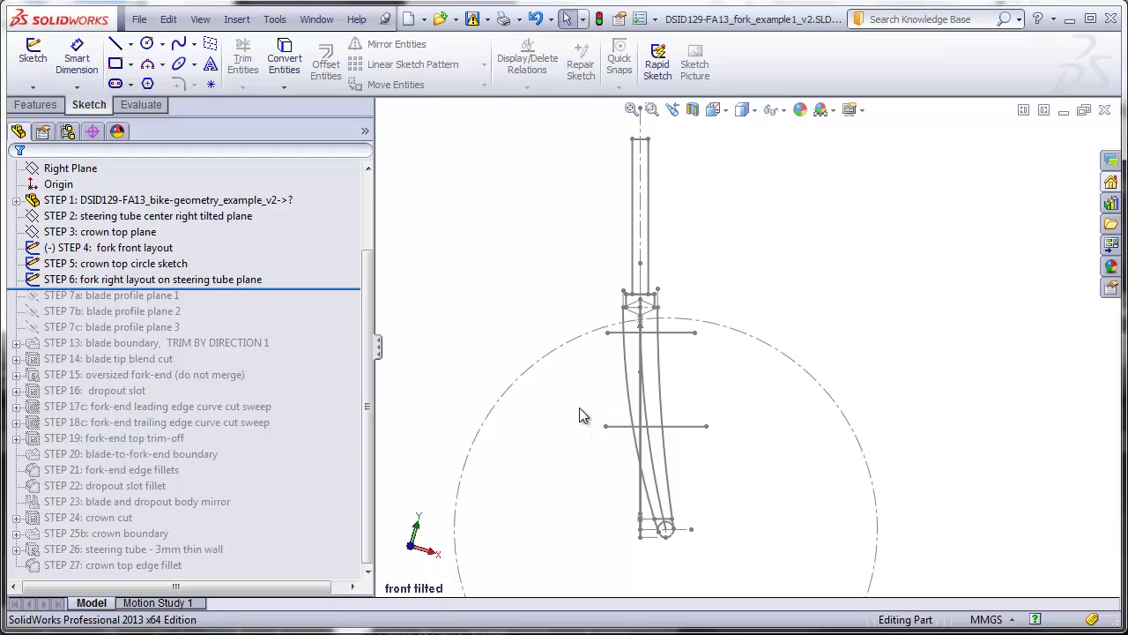
key("ctrl+4")
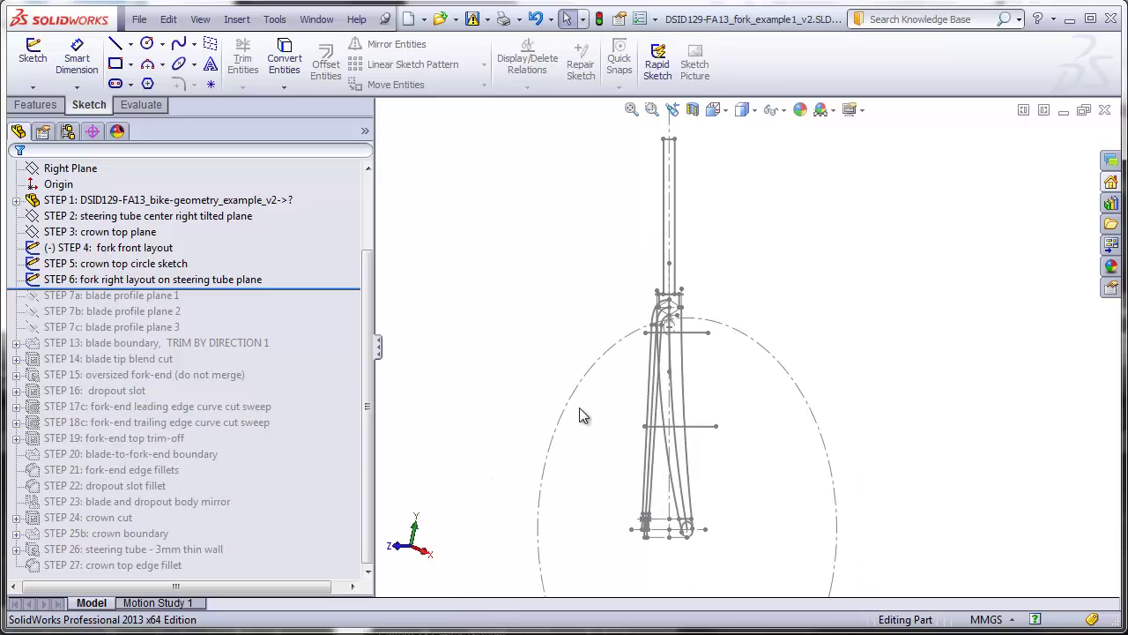
key("ctrl+shift+z")
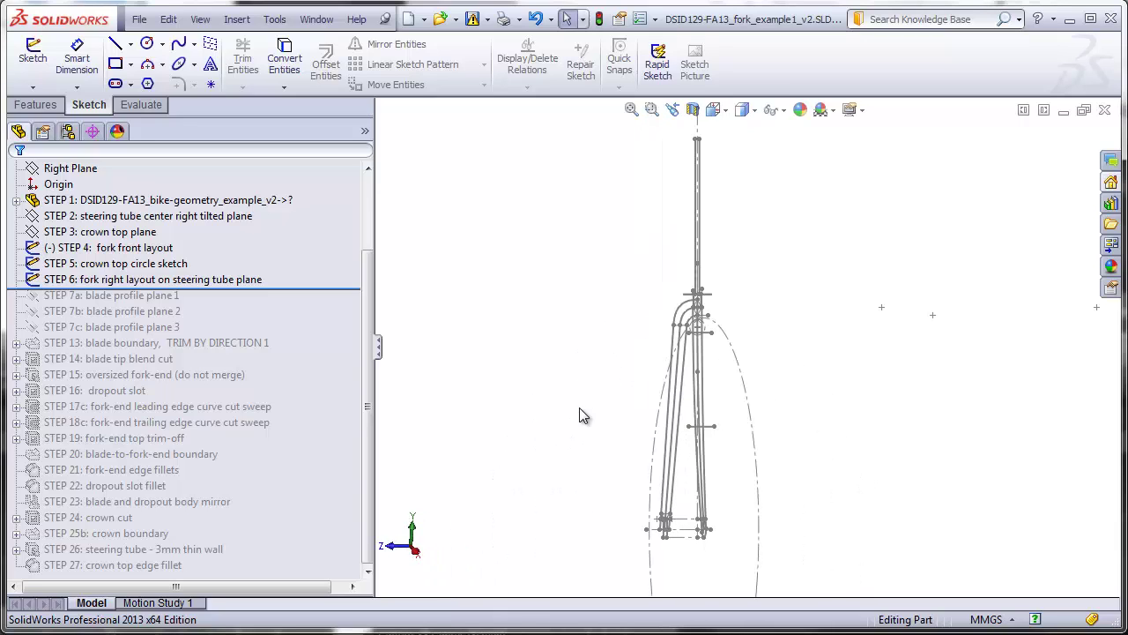